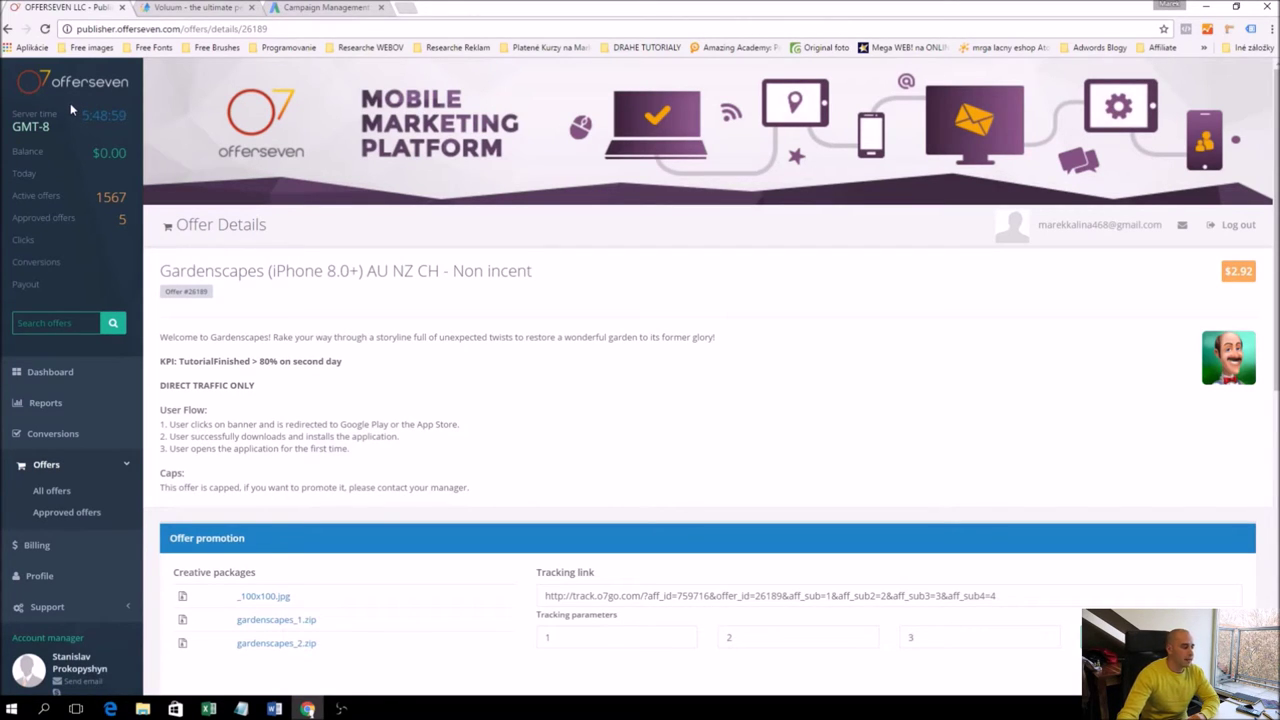
Open the approved offer "Gardenscapes (iPhone 8.0+) AU NZ CH - Non incent" and go to its tracking link
left_click(58, 514)
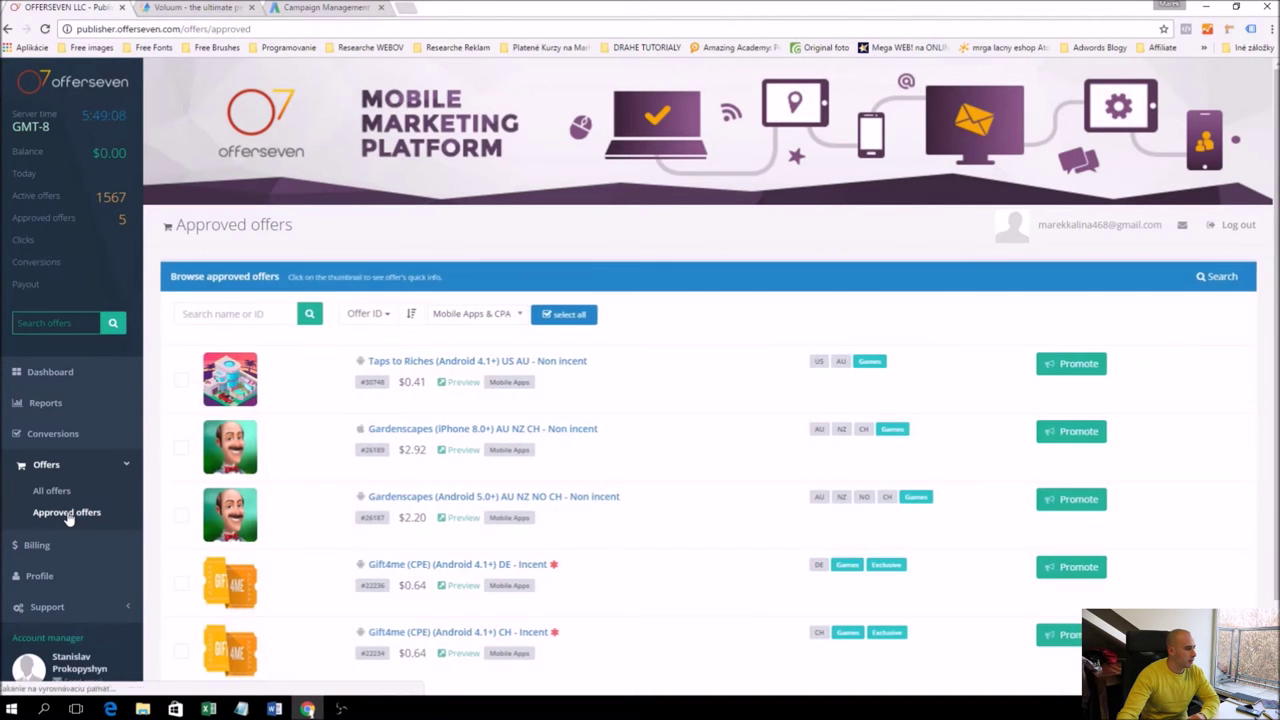
scroll(430, 395, "down", 1)
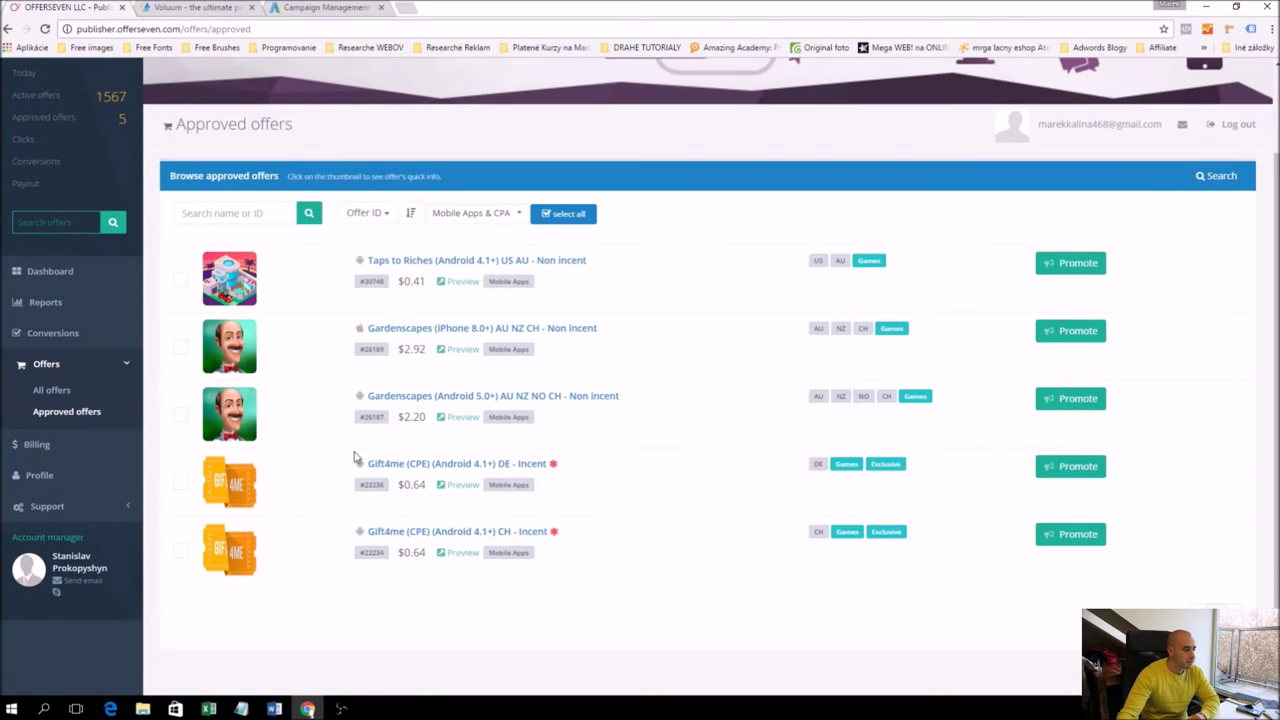
left_click(405, 332)
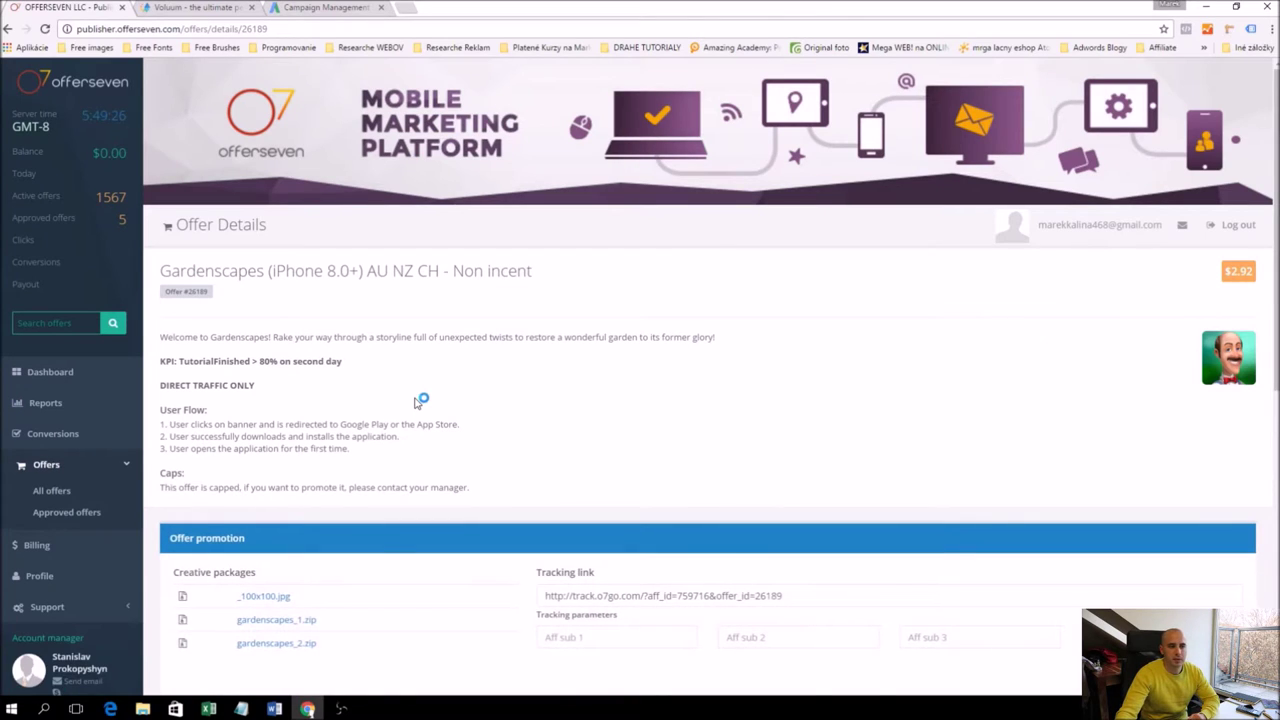
scroll(412, 399, "down", 3)
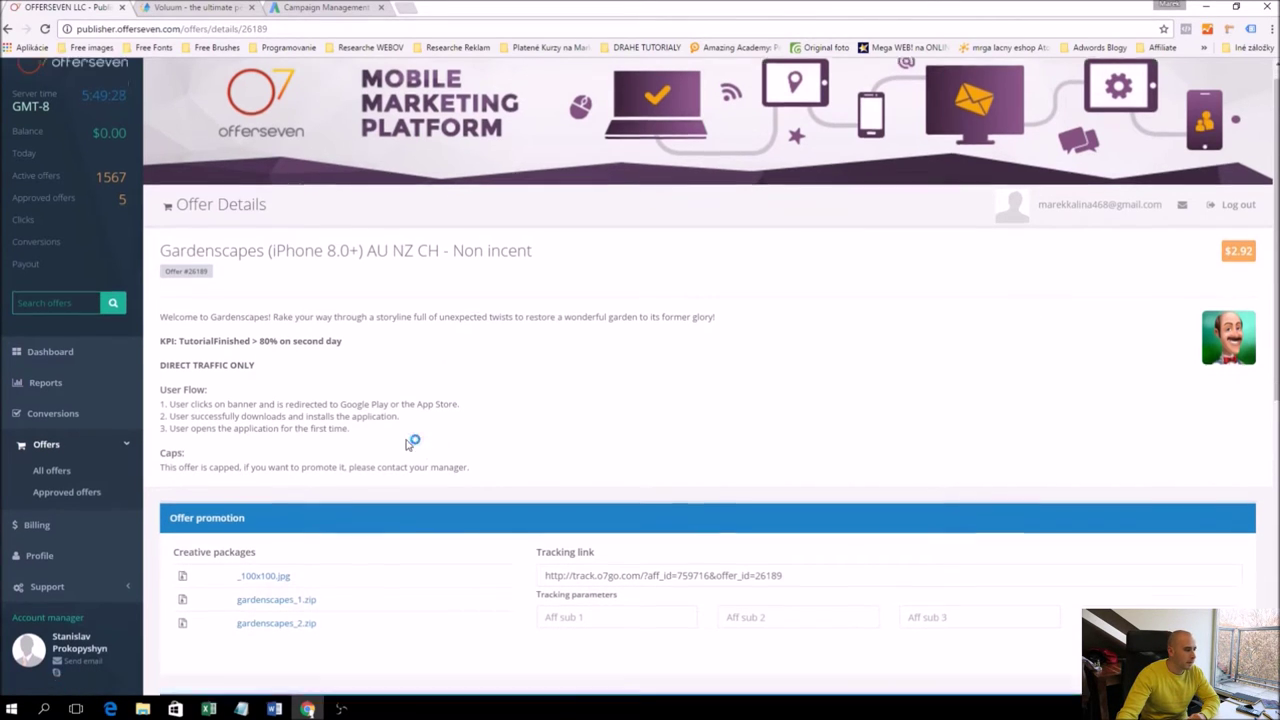
left_click(552, 328)
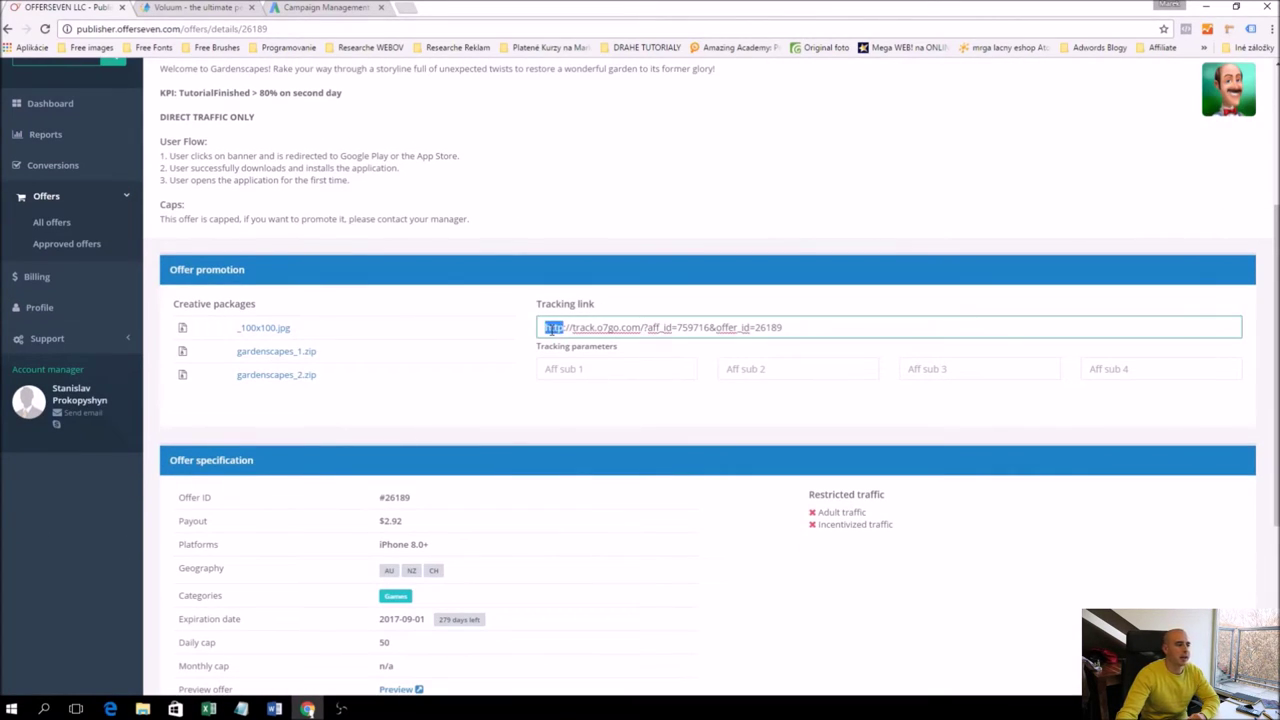
double_click(636, 327)
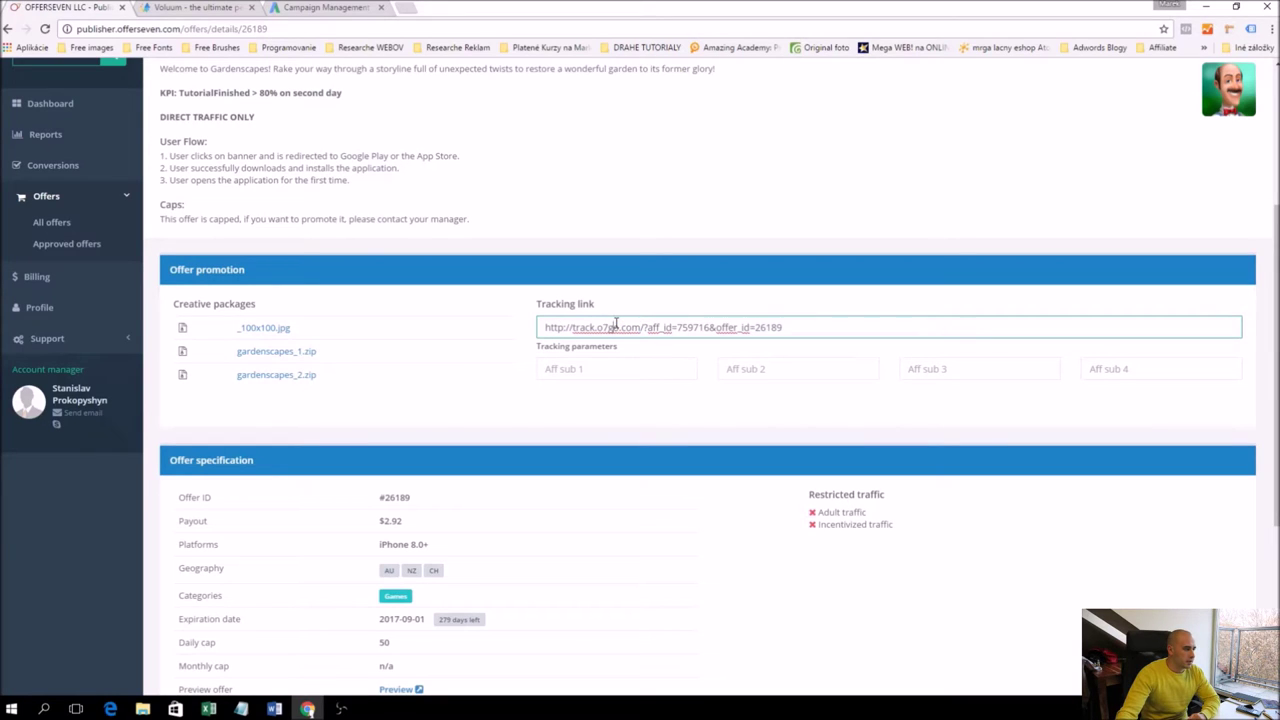
Fill the offer's four tracking parameters with the placeholders 1, 2, 3 and 4
left_click(586, 364)
type("1")
left_click(778, 368)
type("2")
left_click(1010, 372)
type("3")
left_click(1159, 372)
type("74")
key("BackSpace")
key("BackSpace")
type("4")
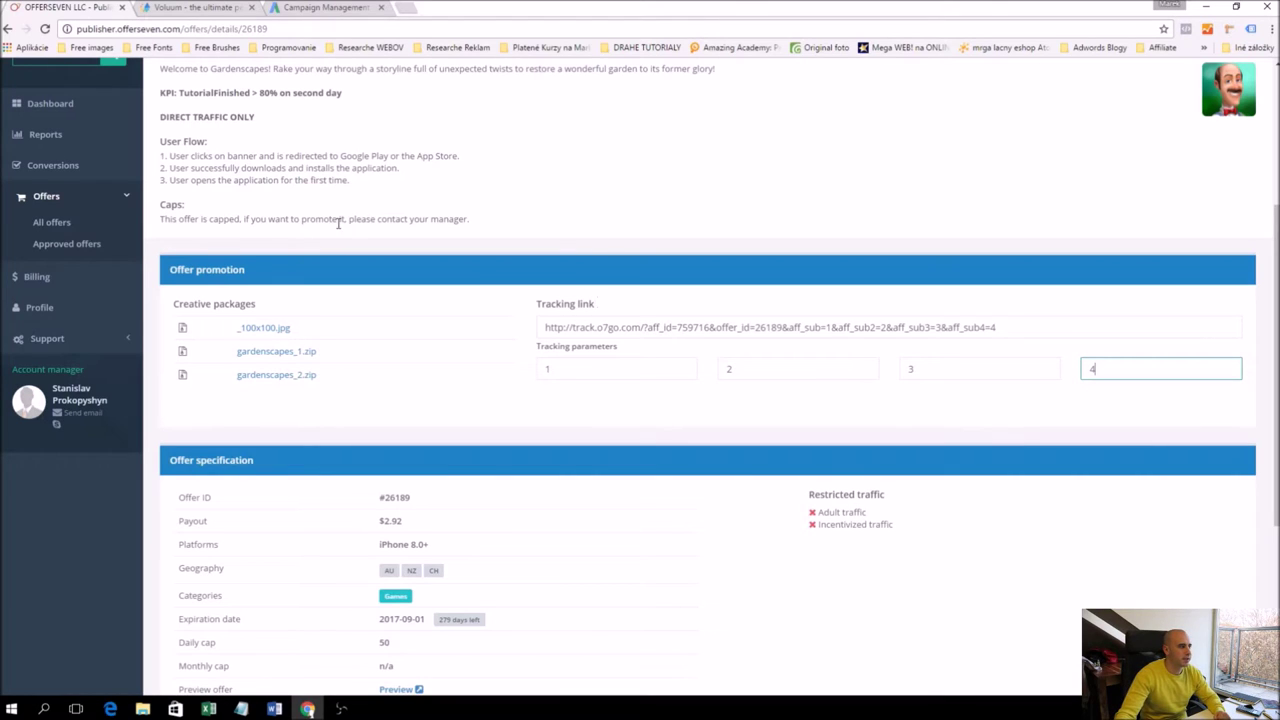
Switch to Voluum, discard the unsaved changes in the open offer form and return to the Offers list
left_click(210, 6)
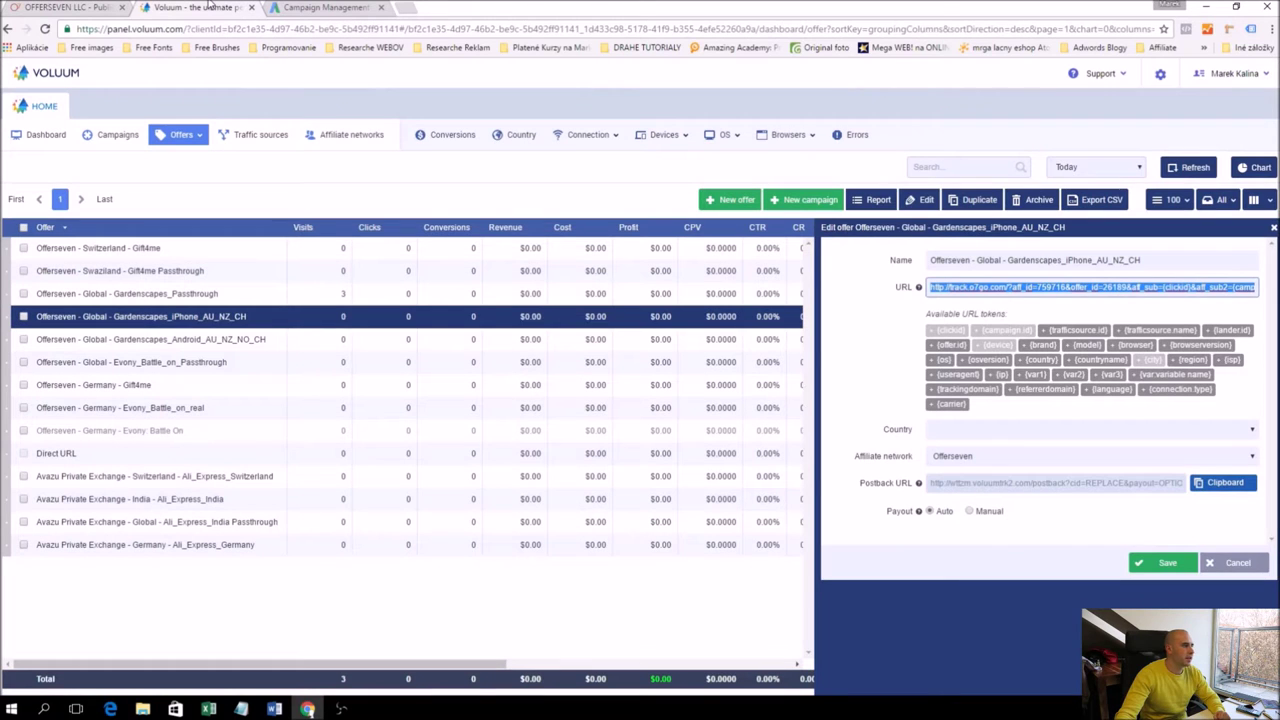
left_click(32, 112)
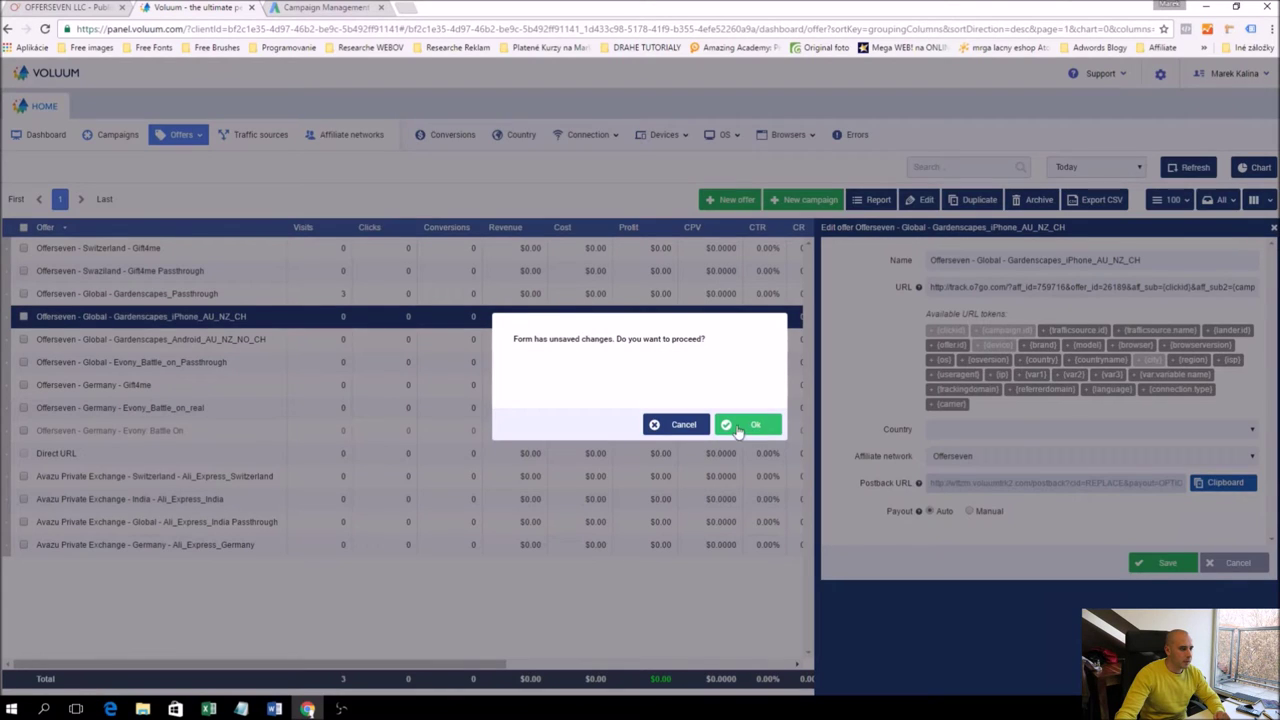
left_click(740, 432)
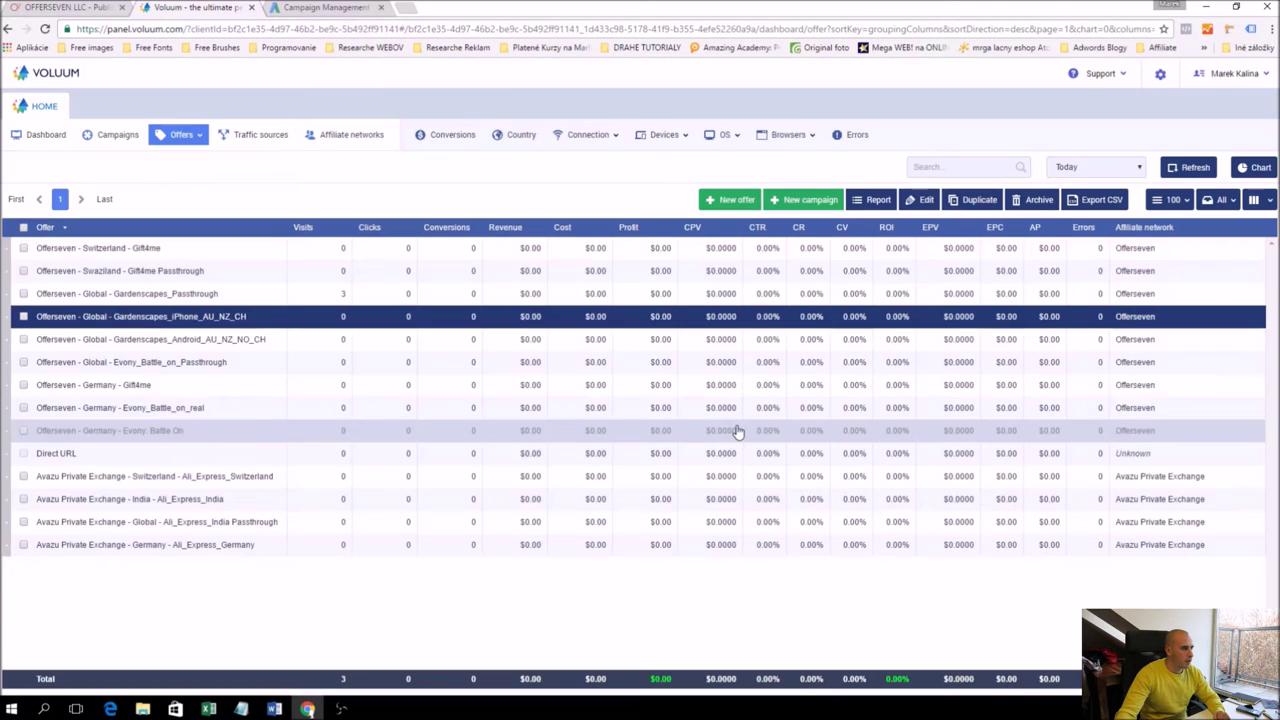
left_click(44, 134)
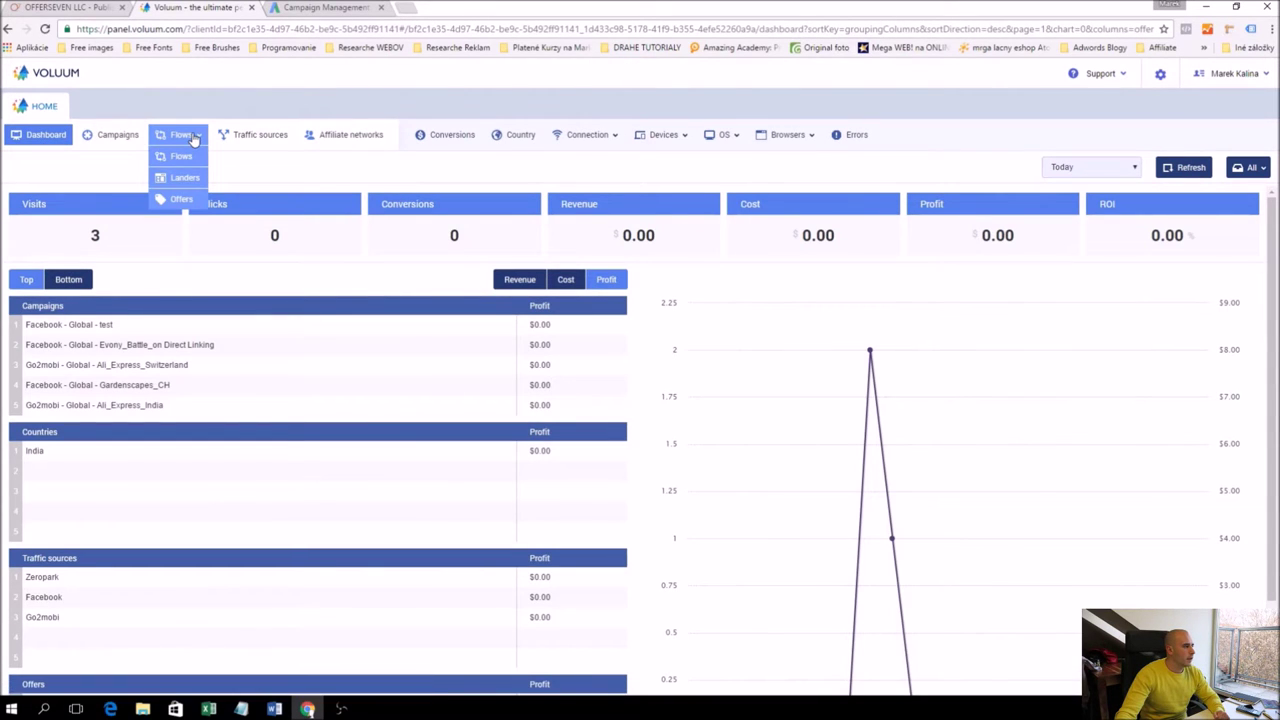
mouse_move(168, 146)
left_click(182, 200)
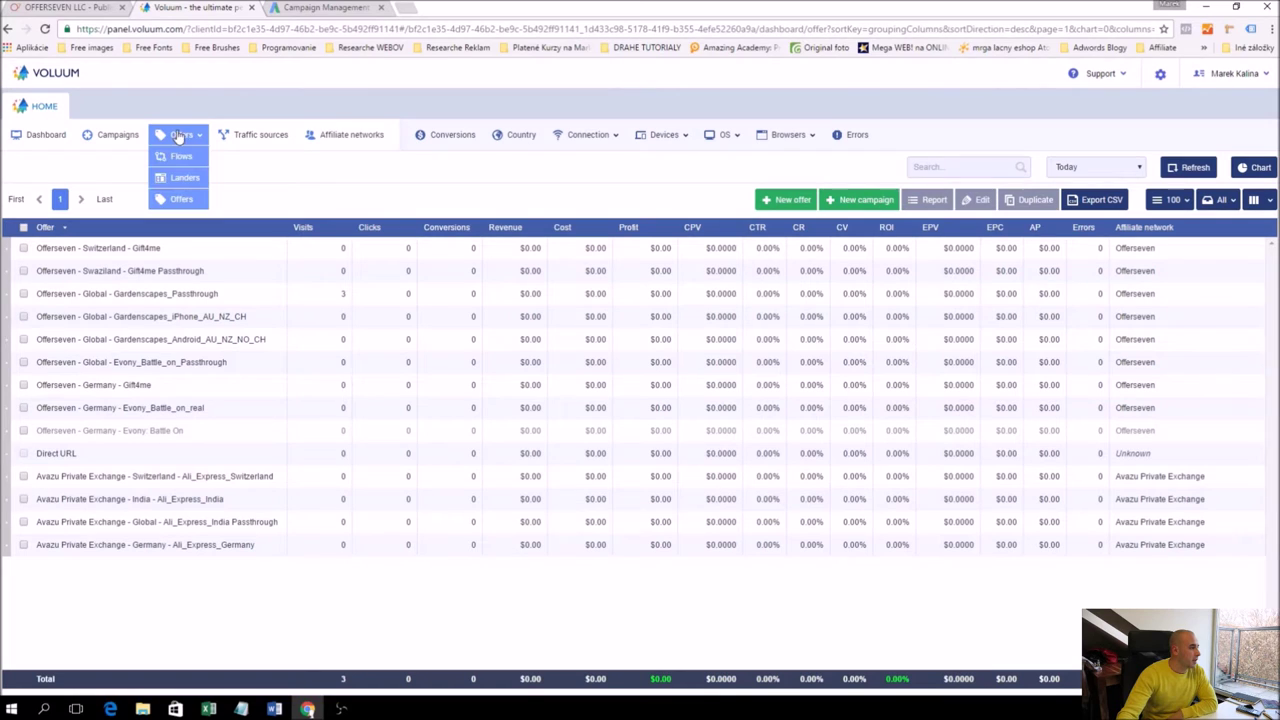
mouse_move(178, 140)
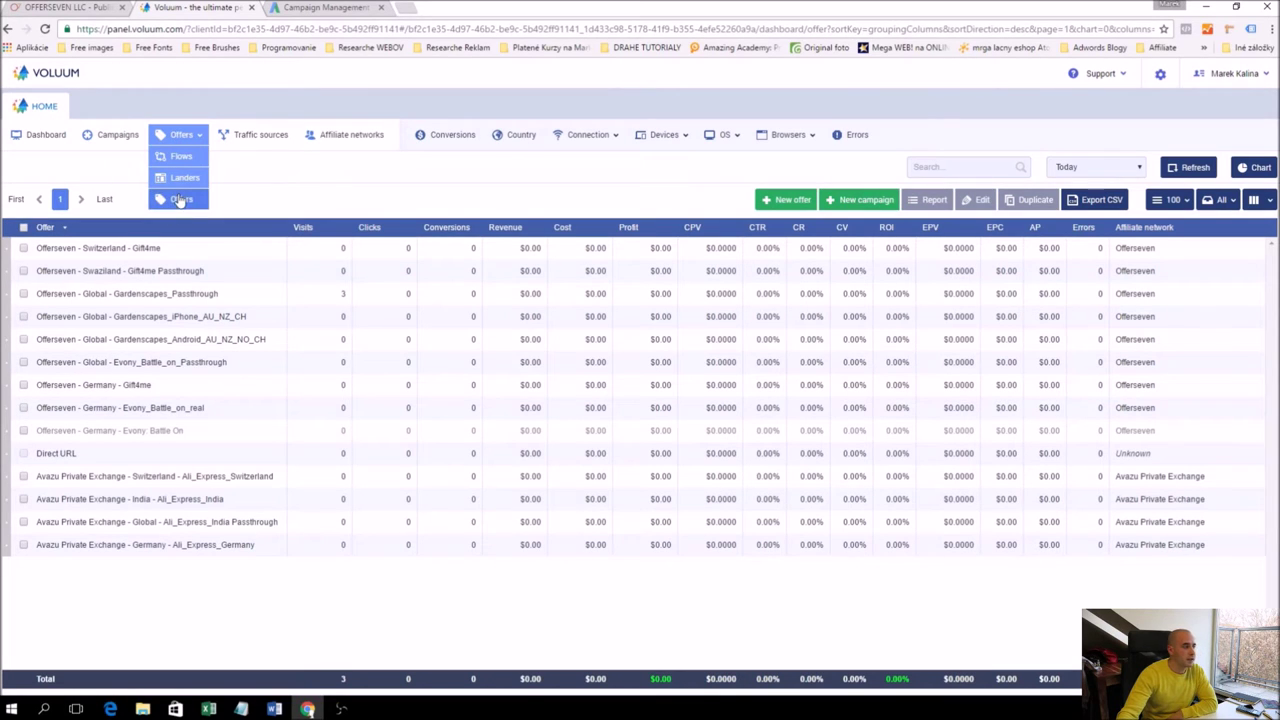
Start a new offer and paste the Gardenscapes tracking link from Offerseven as its URL
left_click(790, 200)
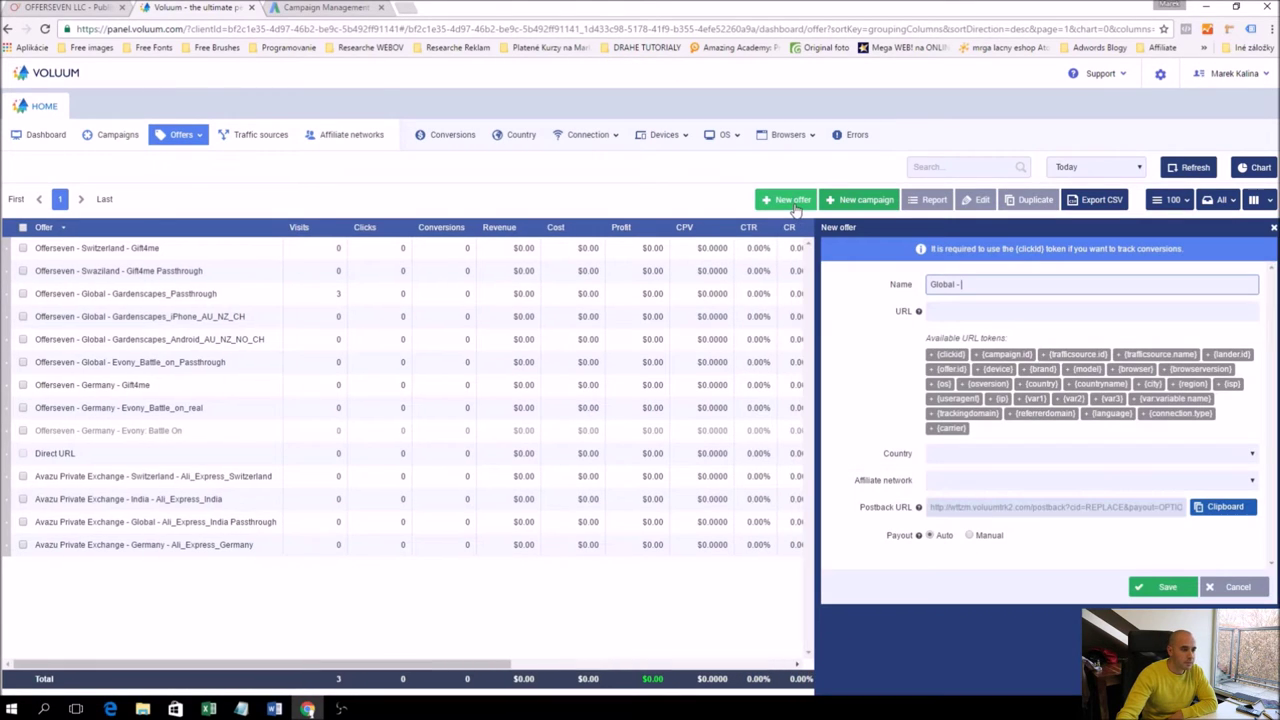
left_click(942, 313)
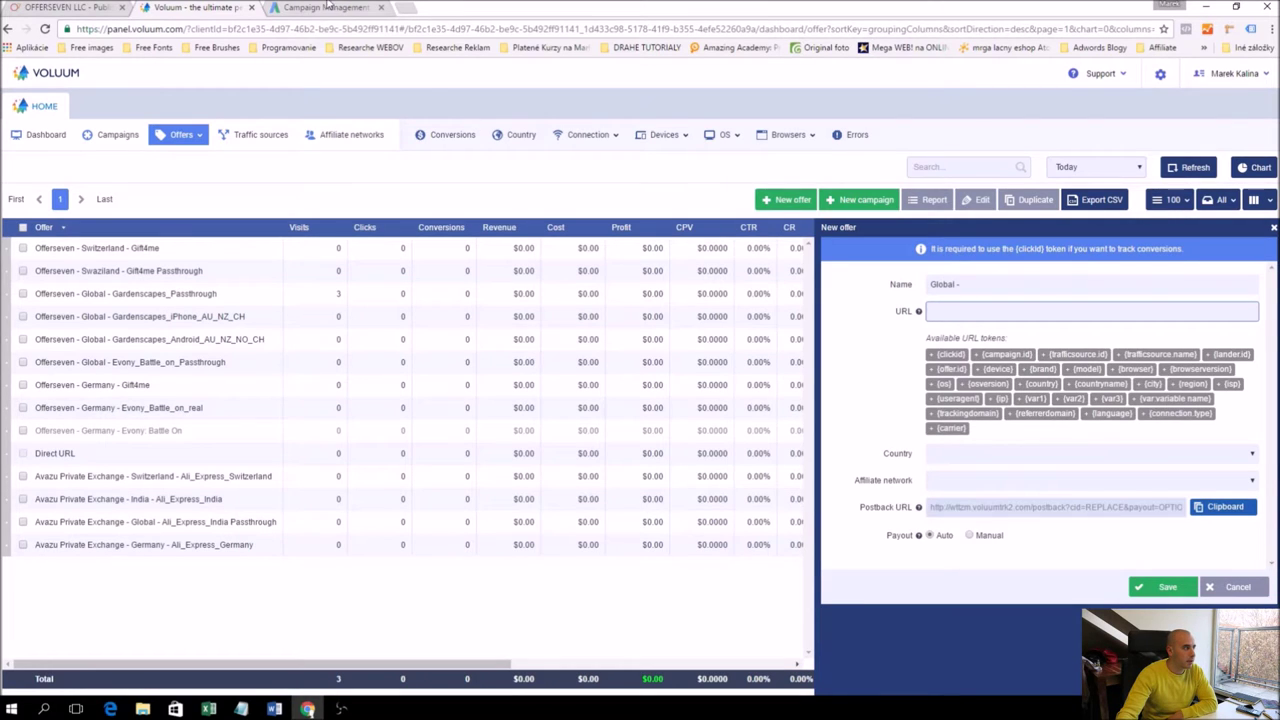
left_click(90, 7)
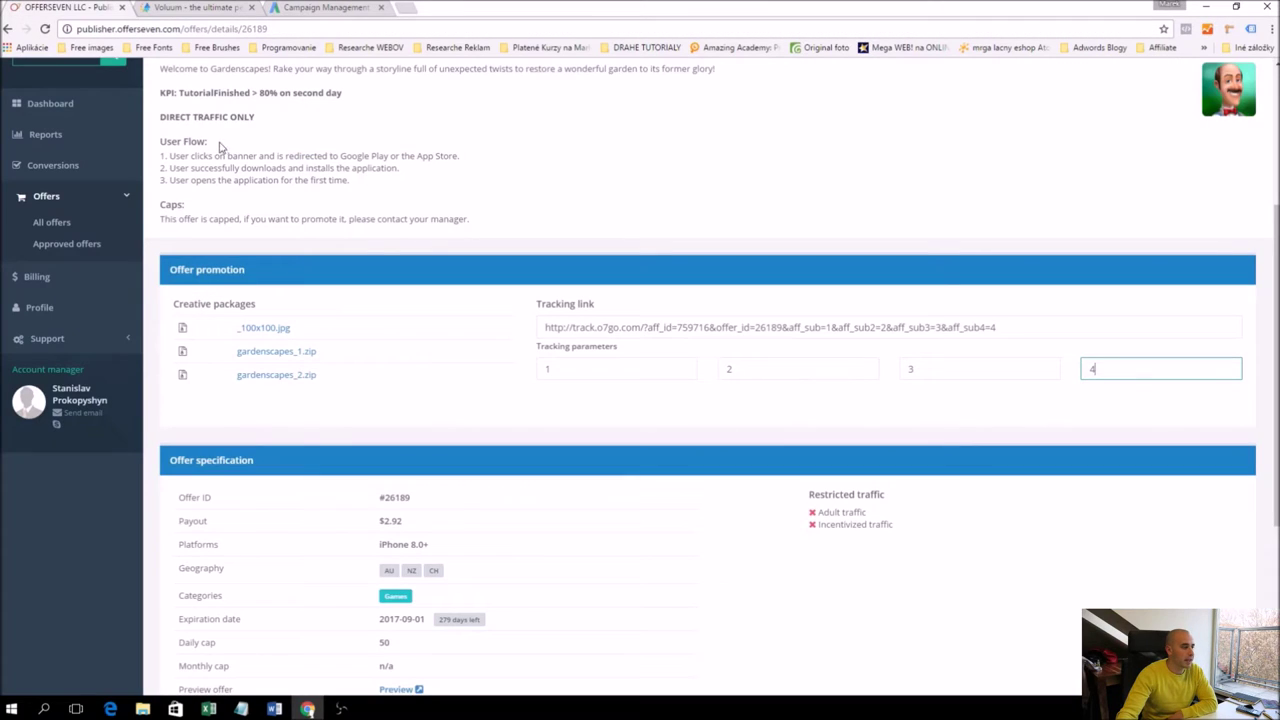
left_click(1103, 326)
left_click(195, 7)
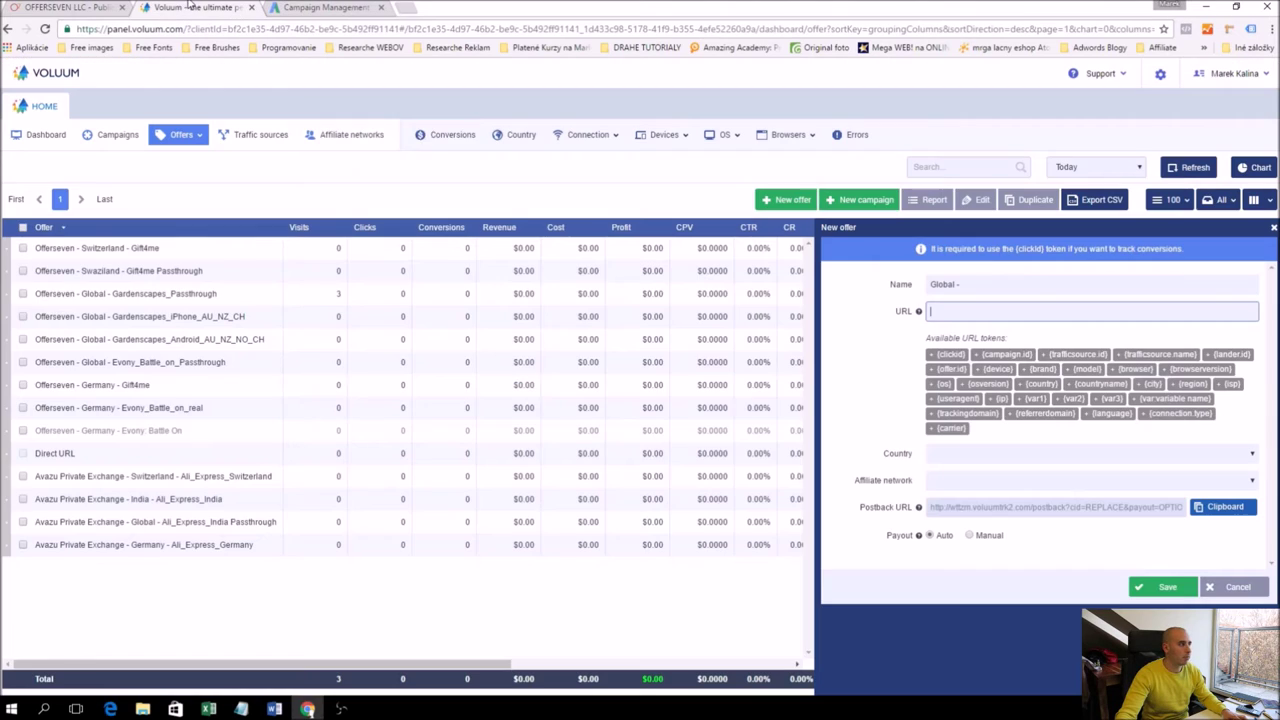
left_click(1005, 313)
key("ctrl+v")
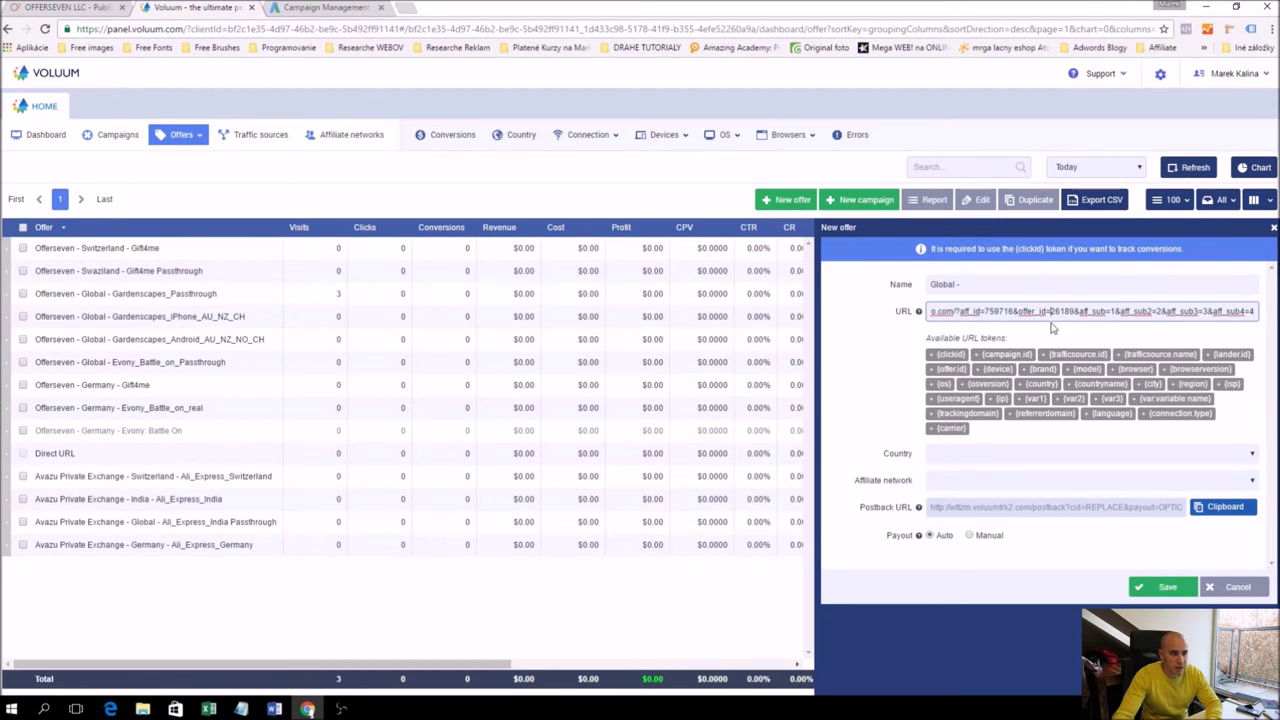
Replace the placeholders in the offer URL with the {os} token for aff_sub and the {country} token for aff_sub2
left_click(1115, 311)
key("BackSpace")
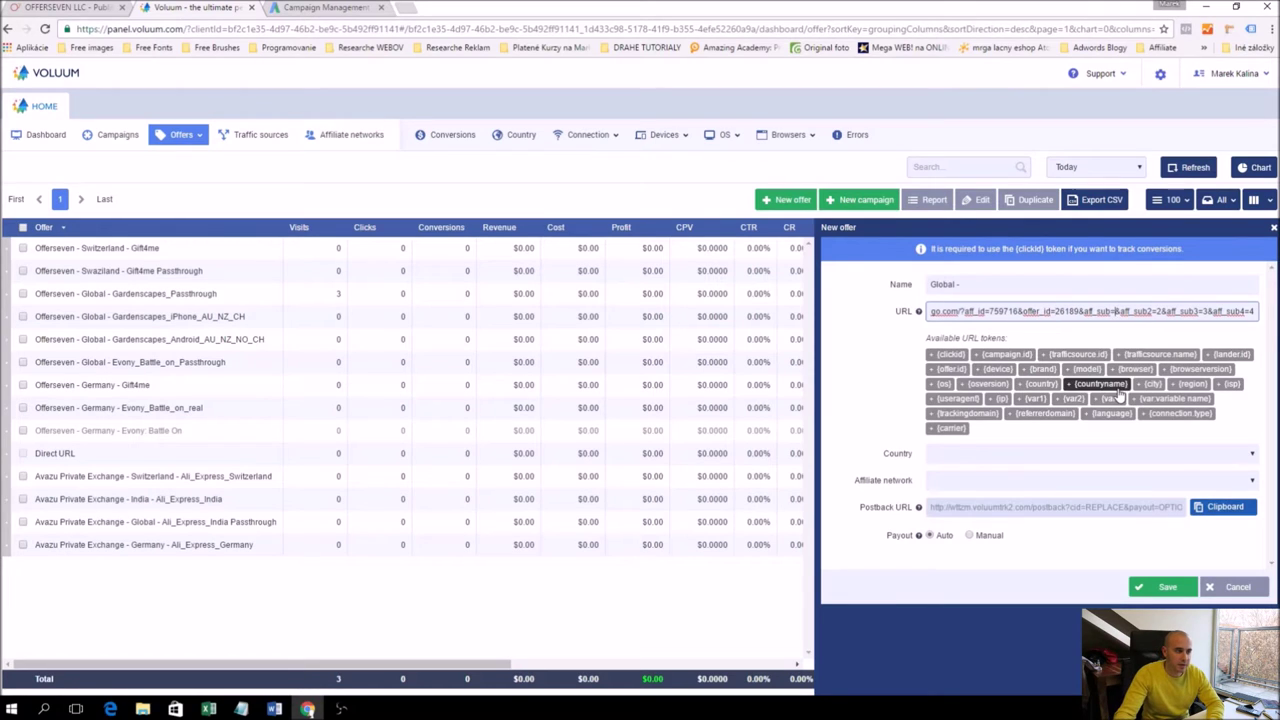
left_click(942, 388)
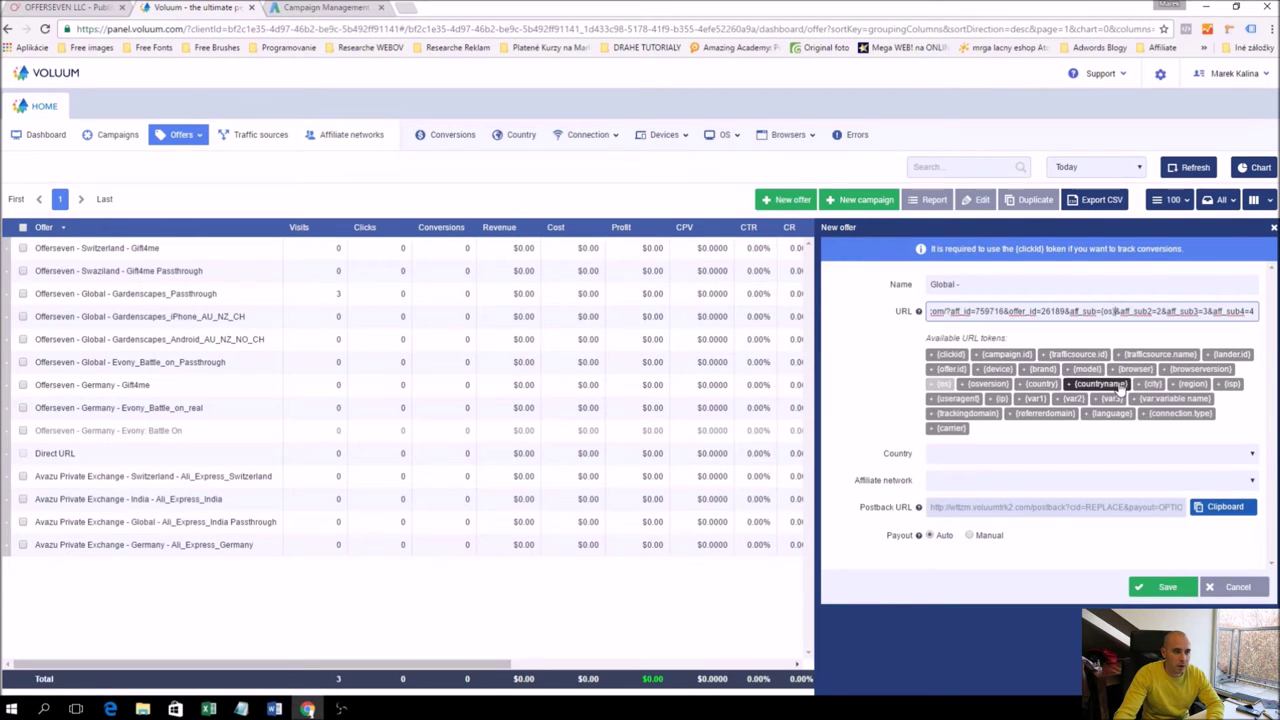
left_click(1165, 311)
key("BackSpace")
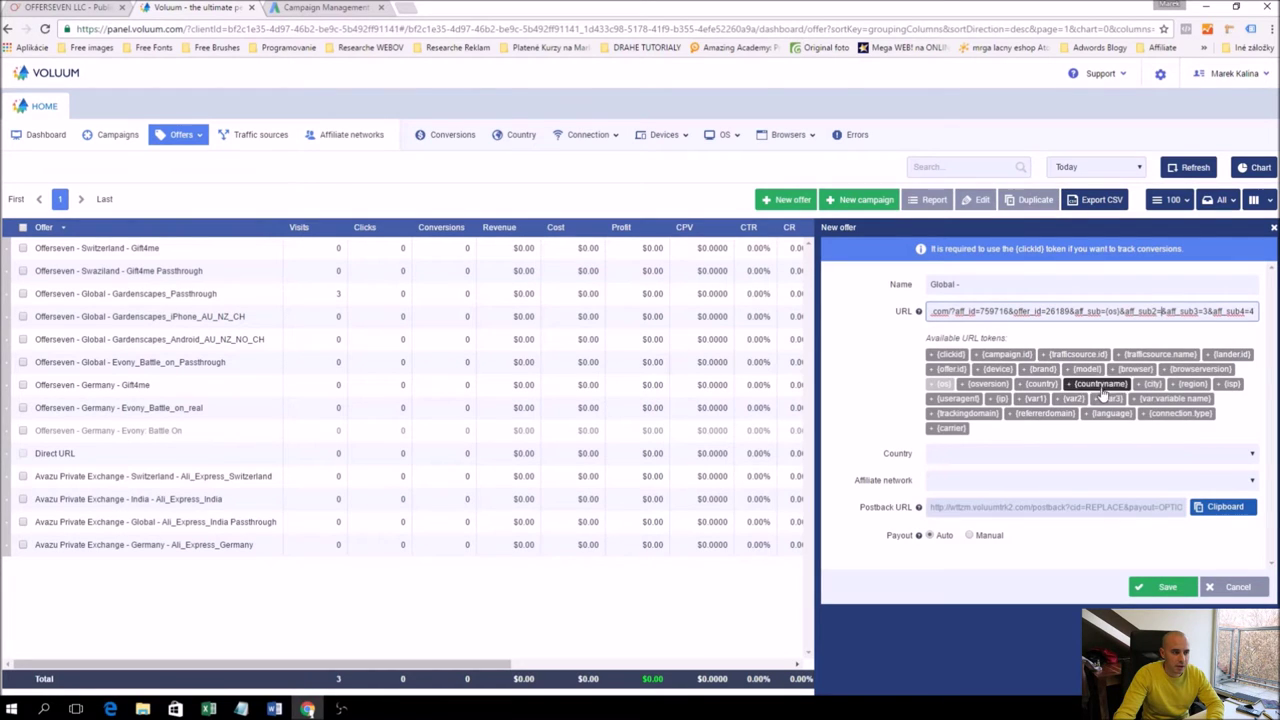
left_click(1040, 384)
Replace the remaining URL placeholders with the {carrier} token for aff_sub3 and the {device} token for aff_sub4
left_click(1200, 311)
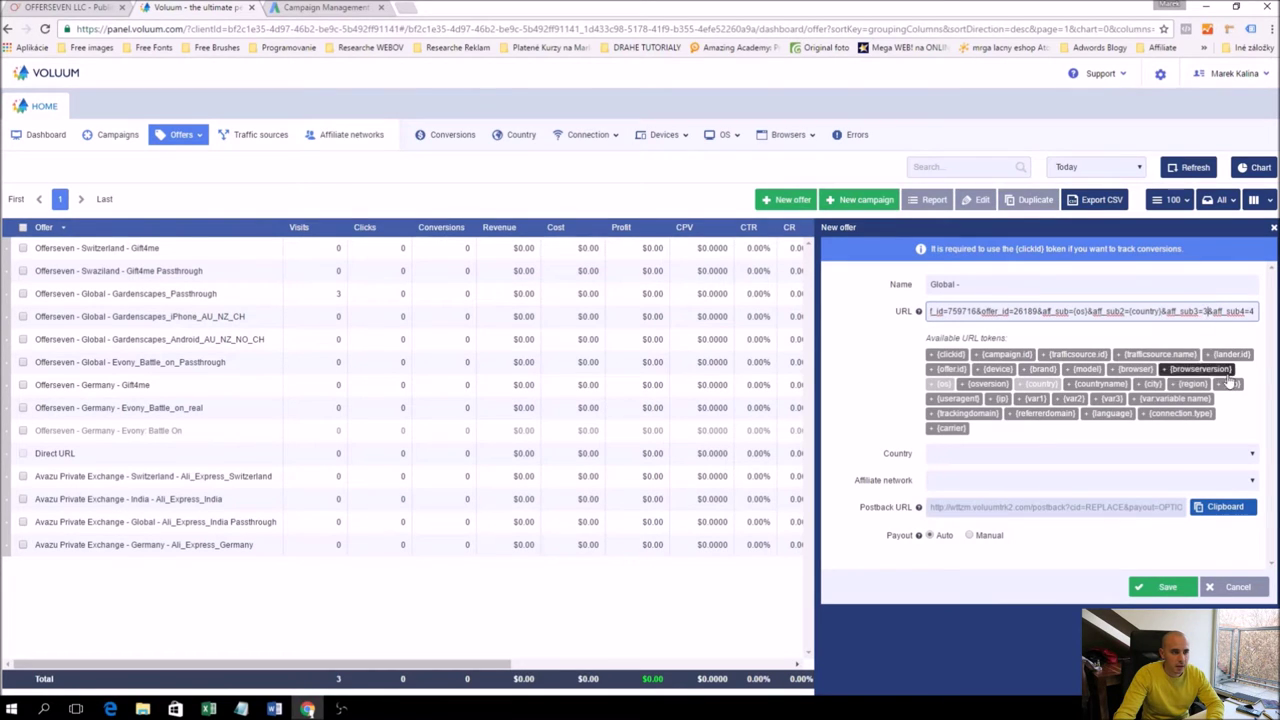
key("BackSpace")
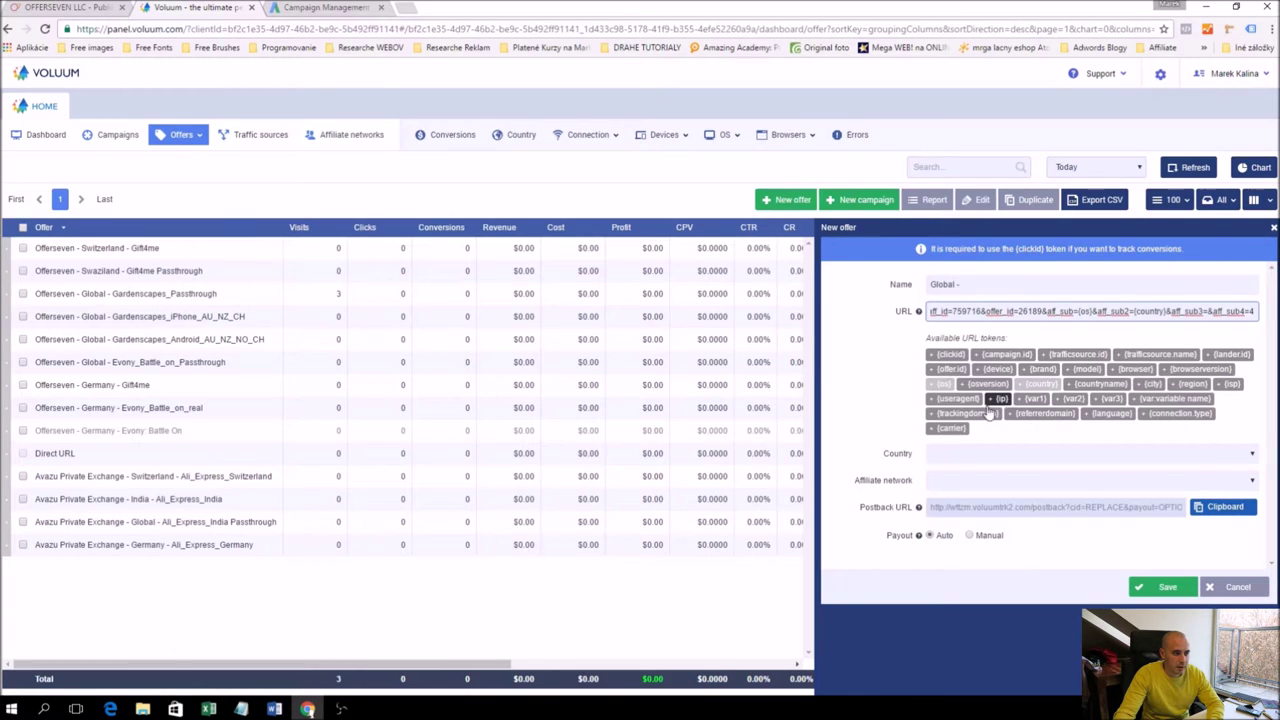
left_click(948, 428)
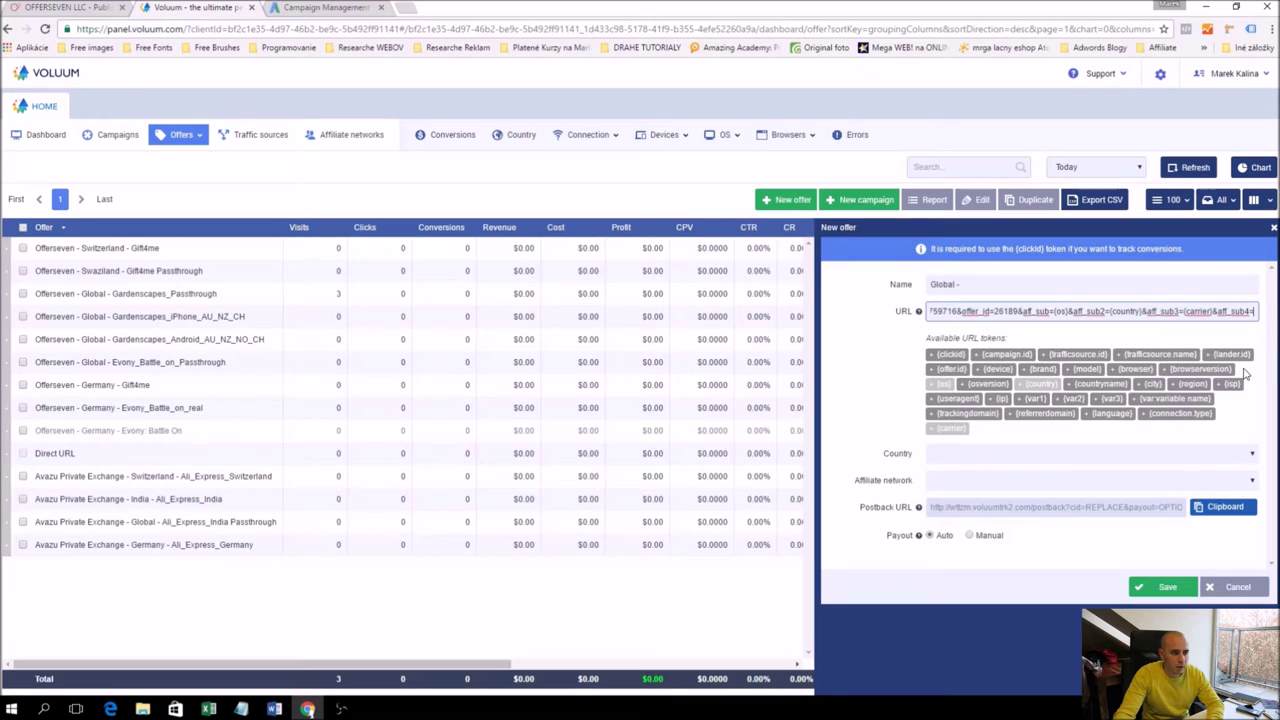
left_click(998, 369)
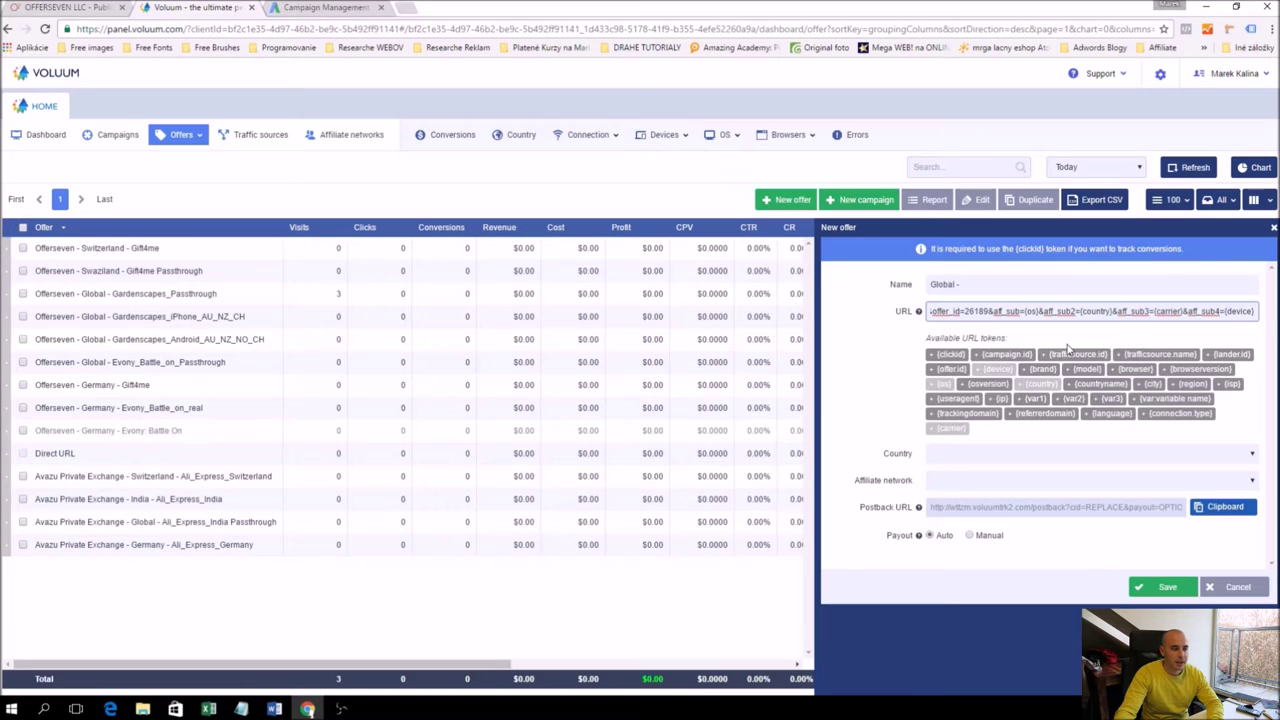
Set the new offer's affiliate network to Offerseven and complete its name as "Offerseven - Global - Gardenecapes"
left_click(972, 456)
left_click(972, 456)
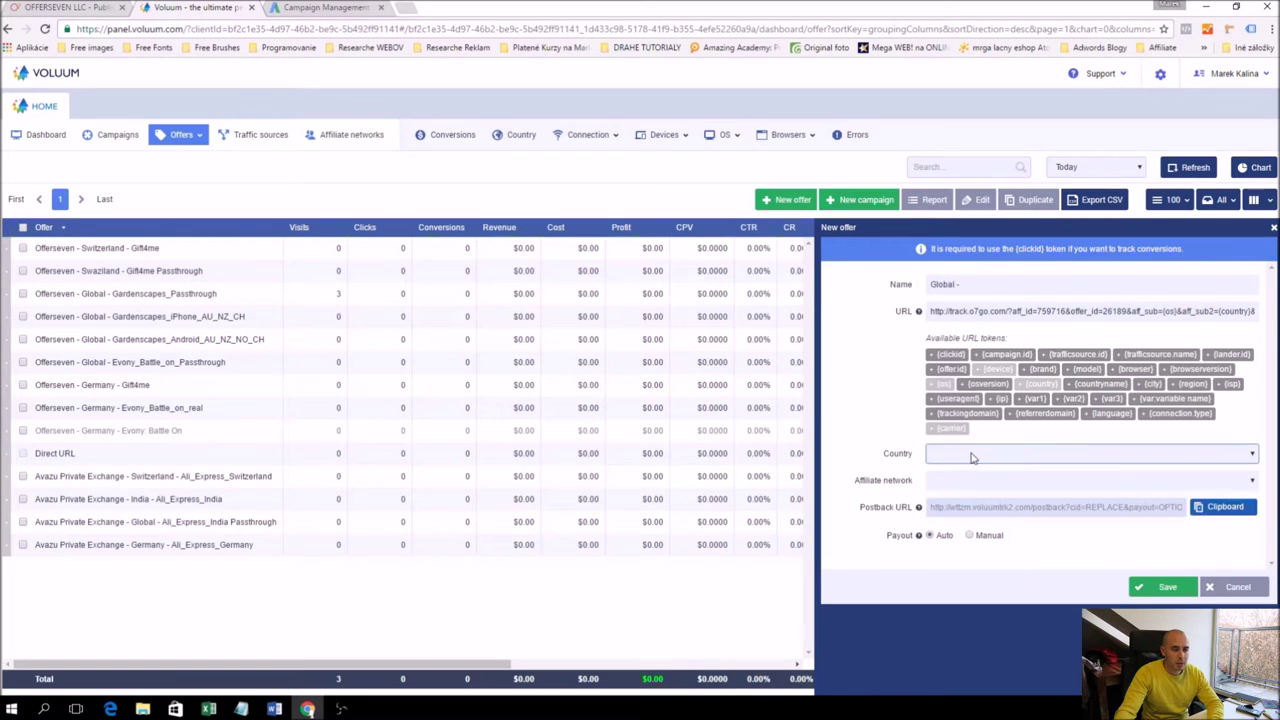
left_click(957, 484)
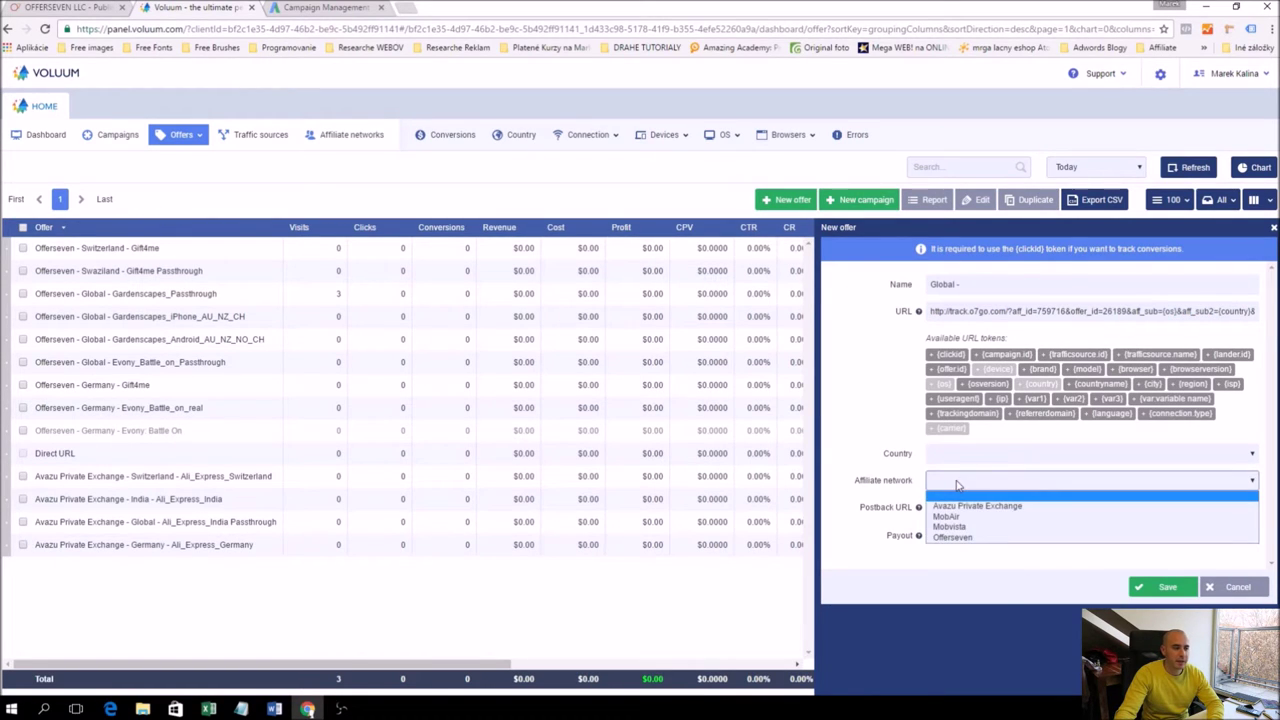
left_click(968, 540)
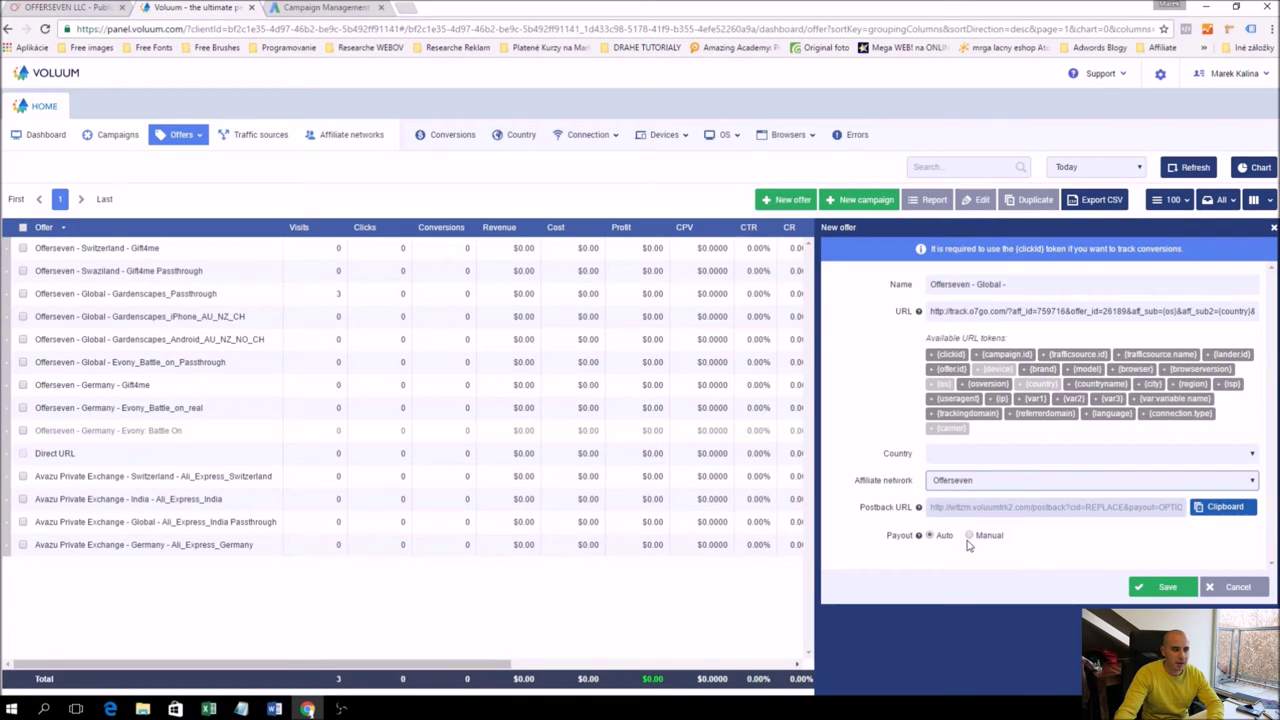
left_click(1029, 284)
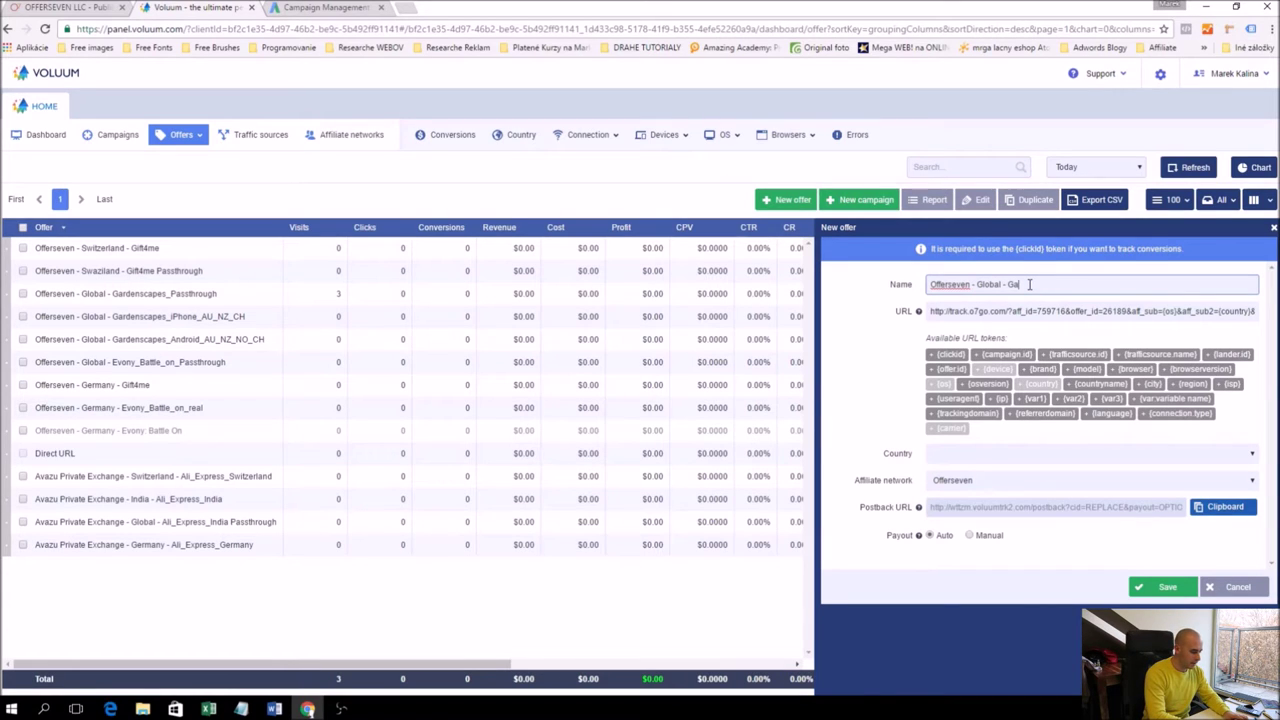
type("rdenecapes")
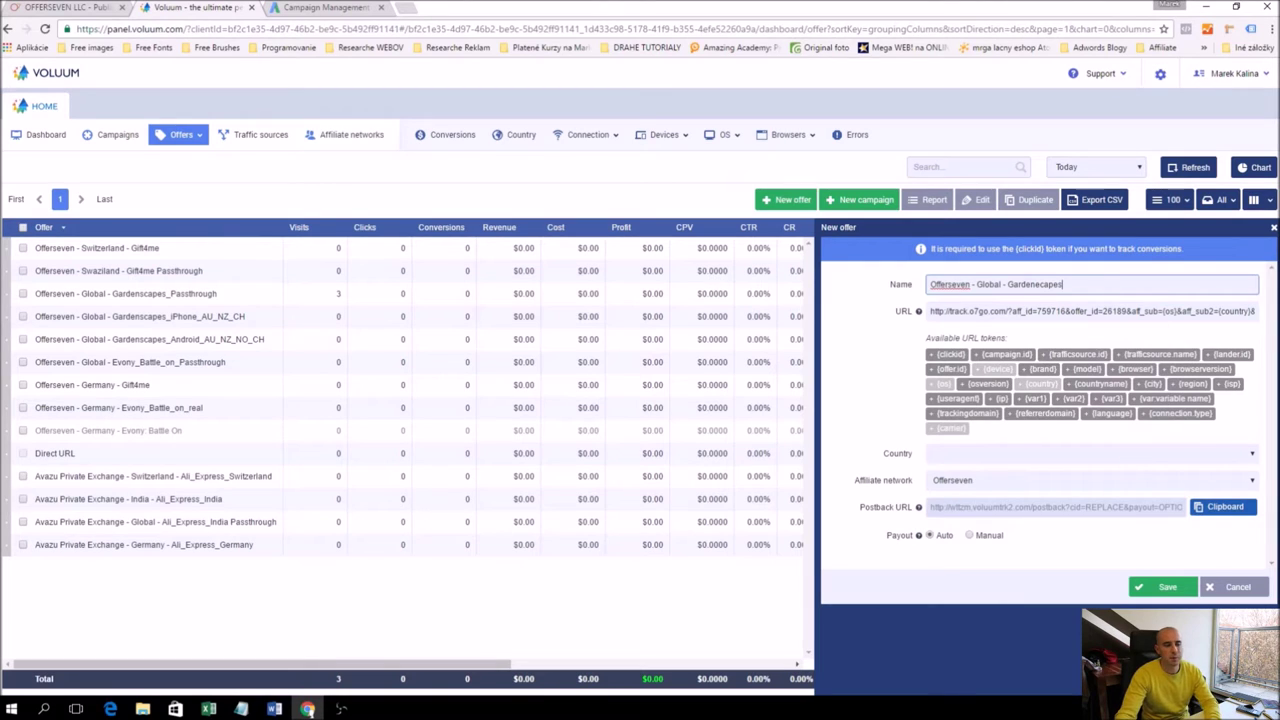
Discard the unsaved new offer and select "Offerseven - Global - Gardenscapes_iPhone_AU_NZ_CH" in the list sorted ascending by offer name
left_click(1229, 588)
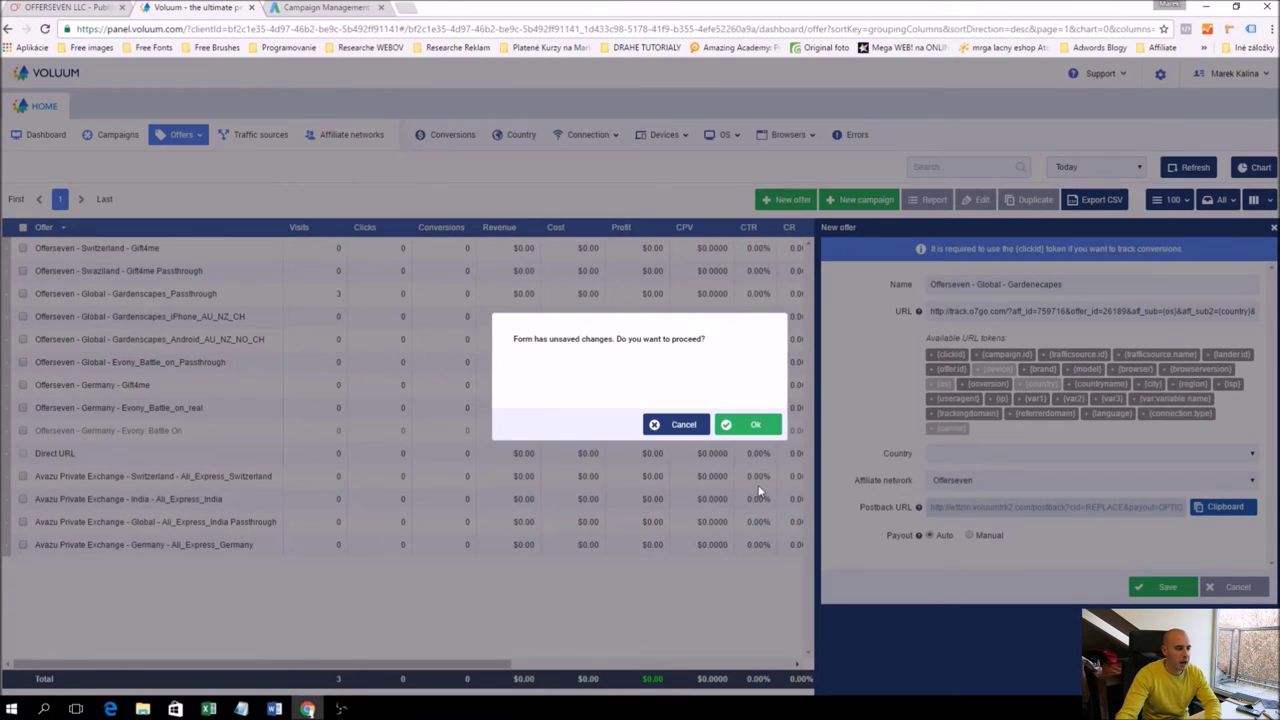
left_click(745, 428)
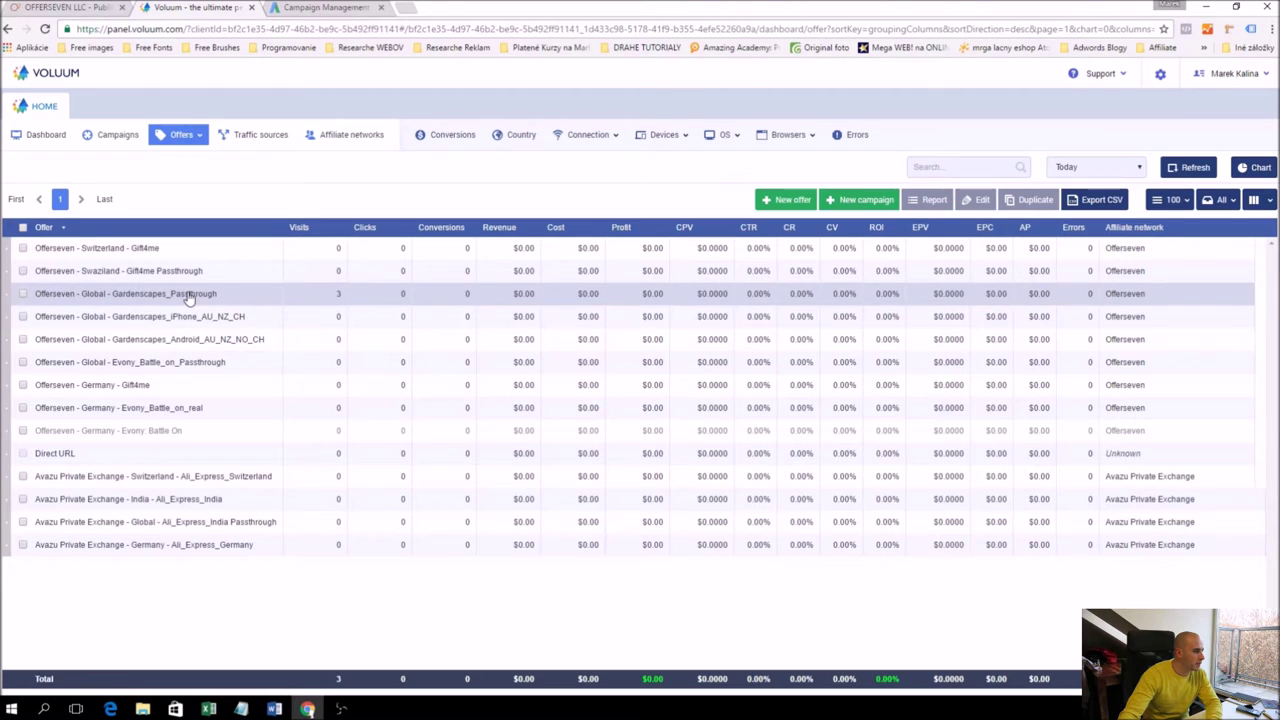
left_click(137, 228)
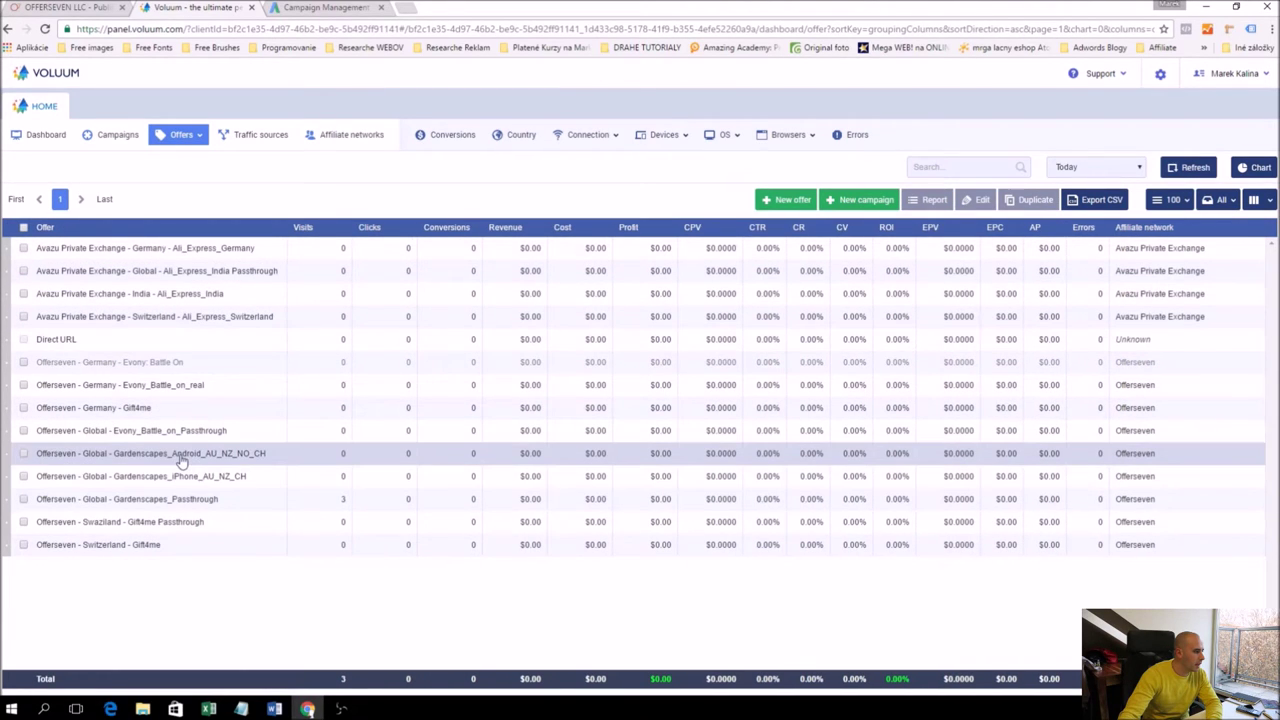
left_click(183, 477)
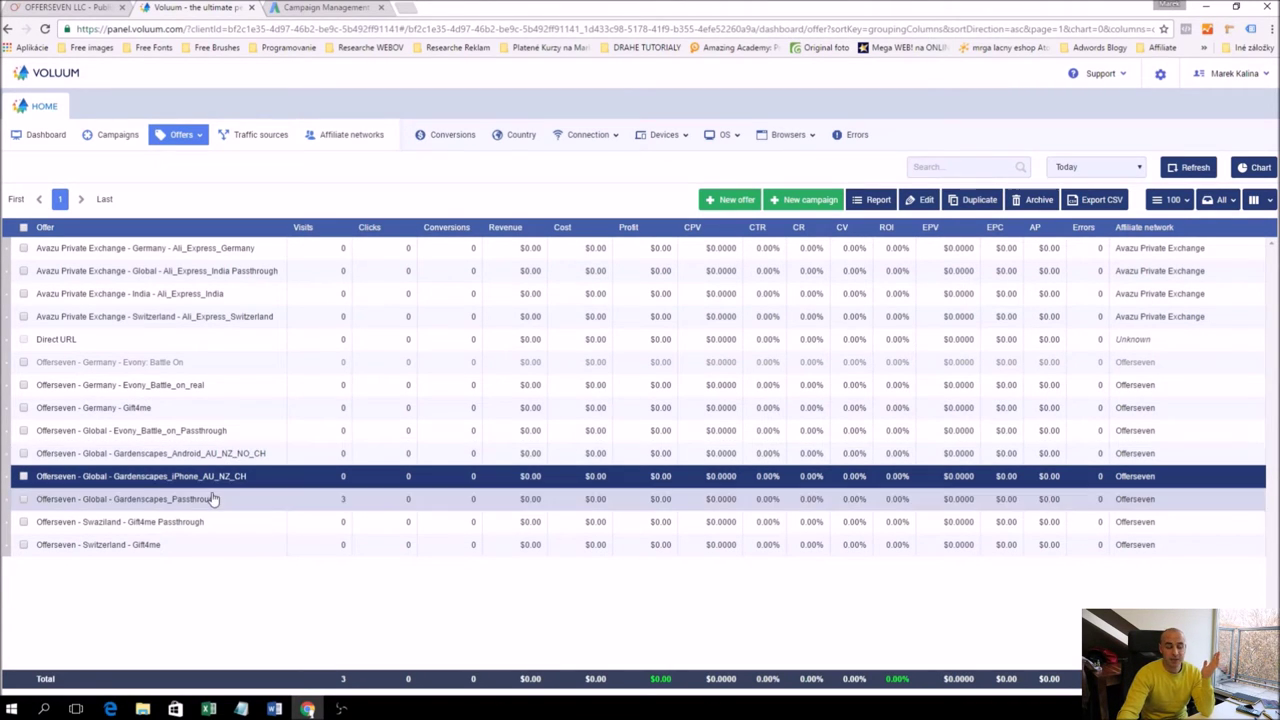
Search Google for "google play" in a new browser tab and open the Google Play store
left_click(410, 8)
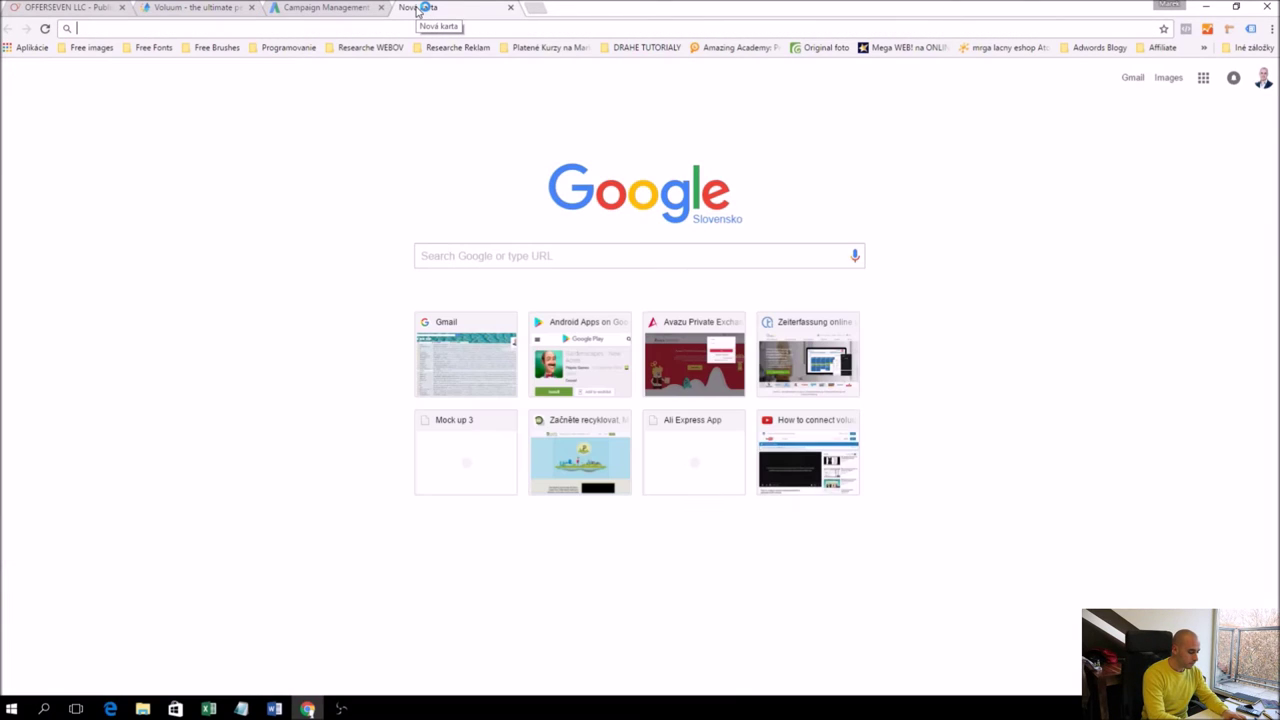
type("google play")
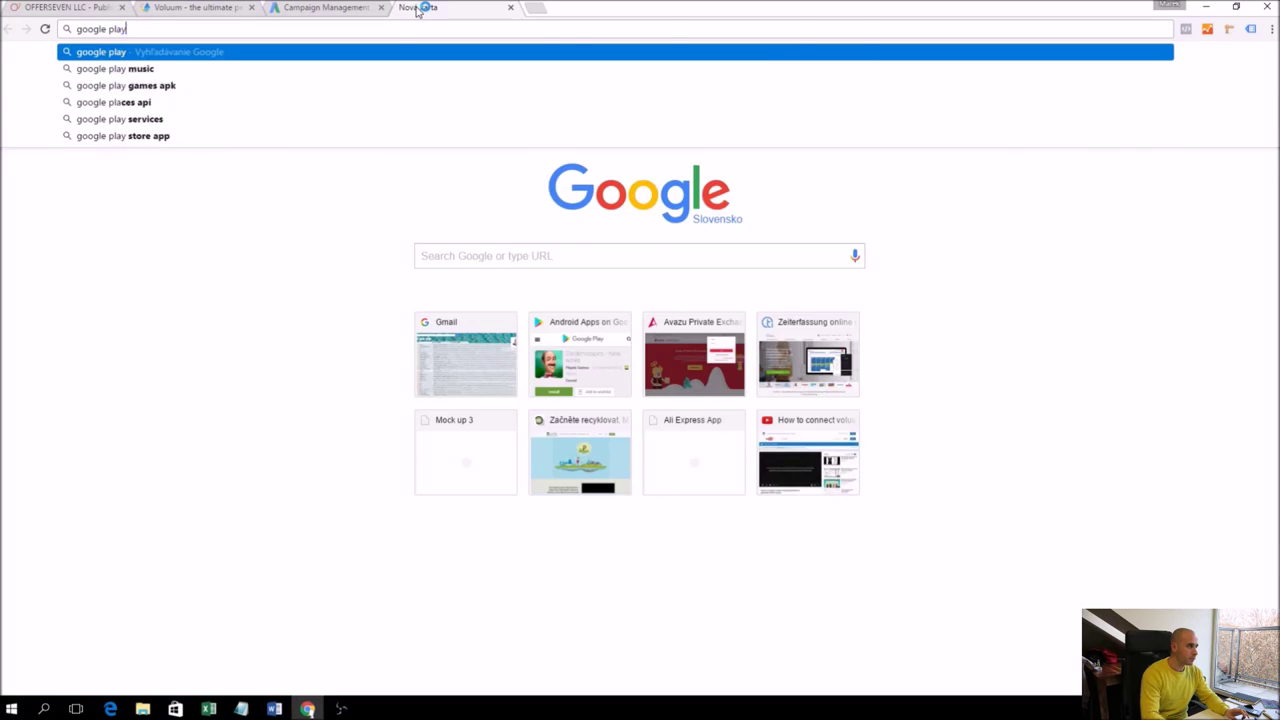
key("Return")
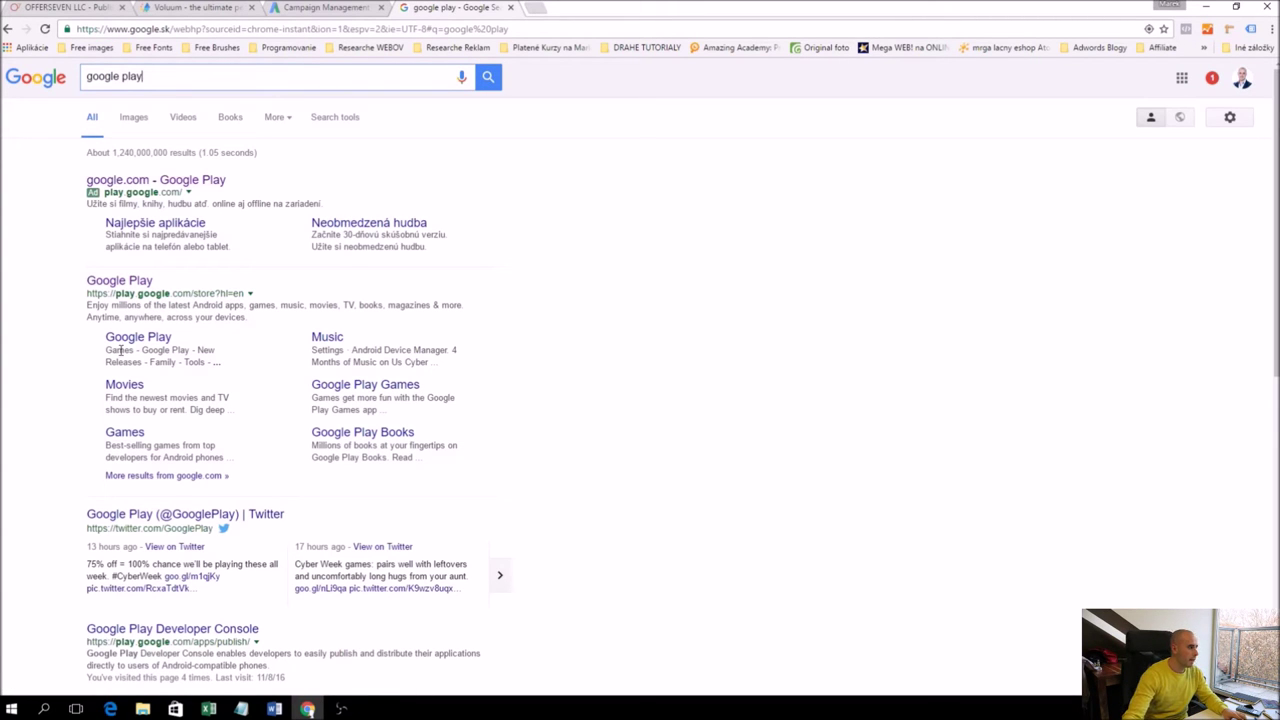
left_click(119, 281)
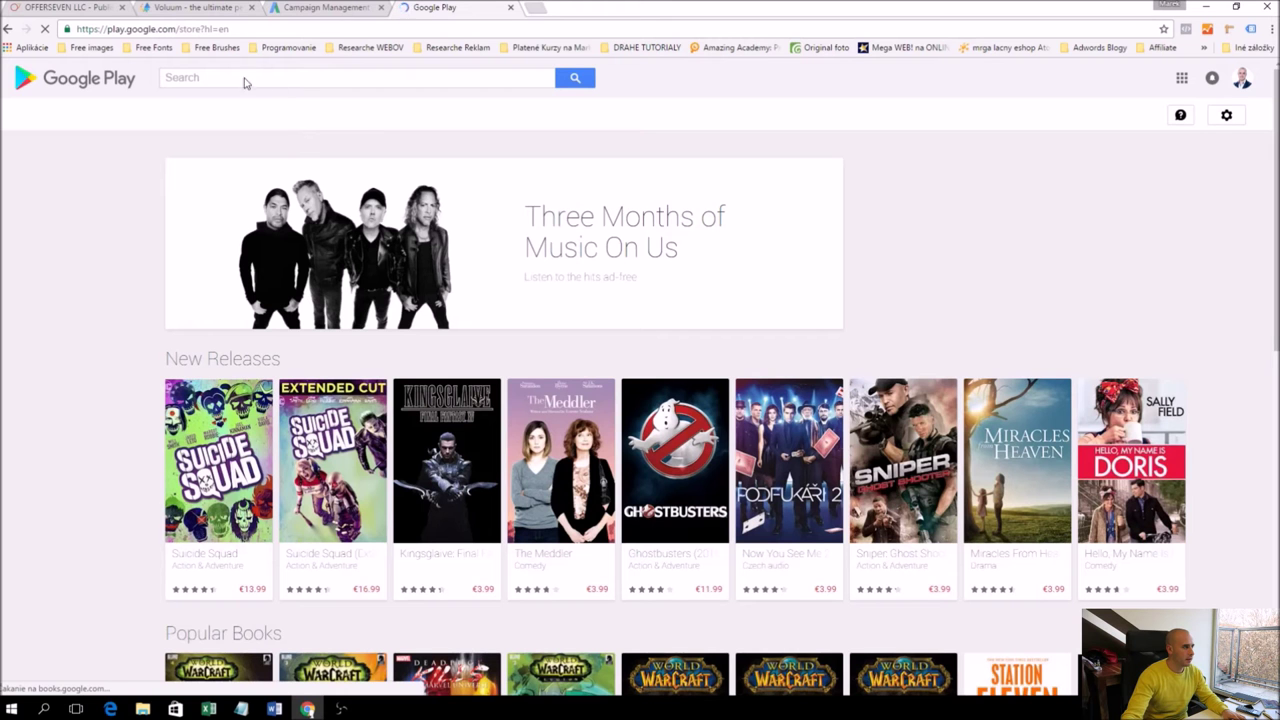
Search Google Play for "gardenescape" and open the Gardenscapes - New Acres app page
left_click(237, 76)
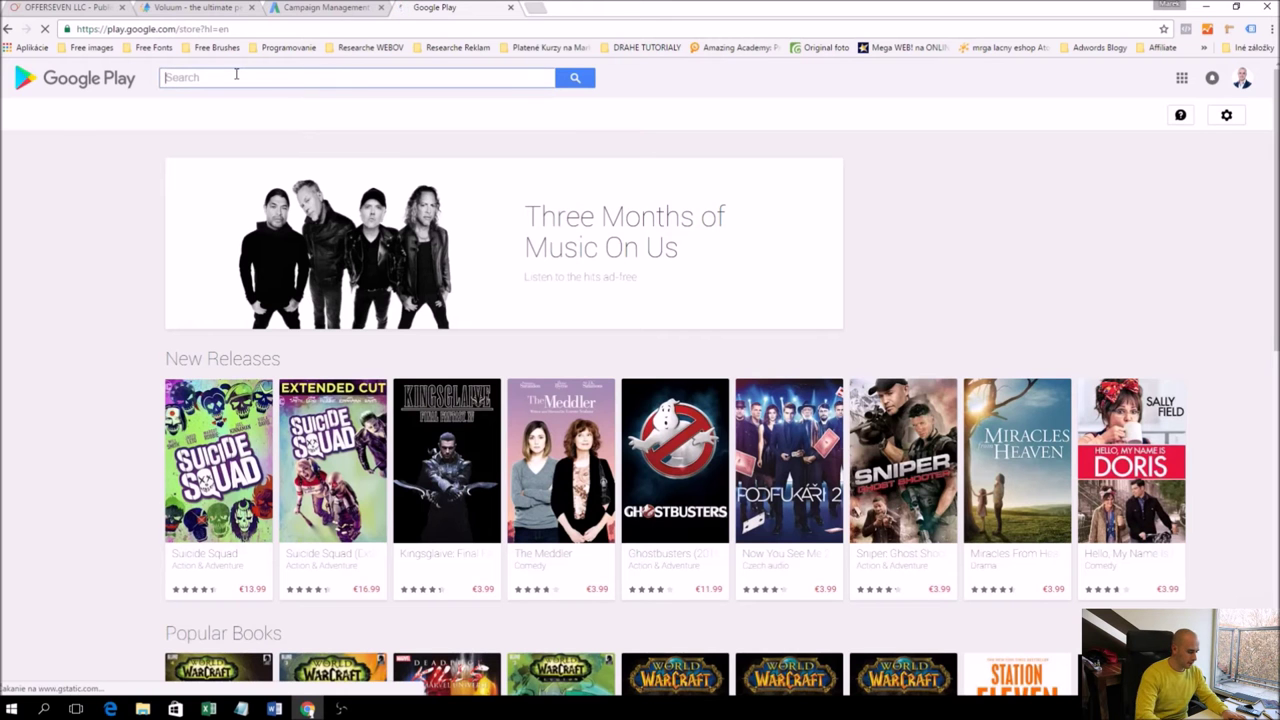
type("gardene")
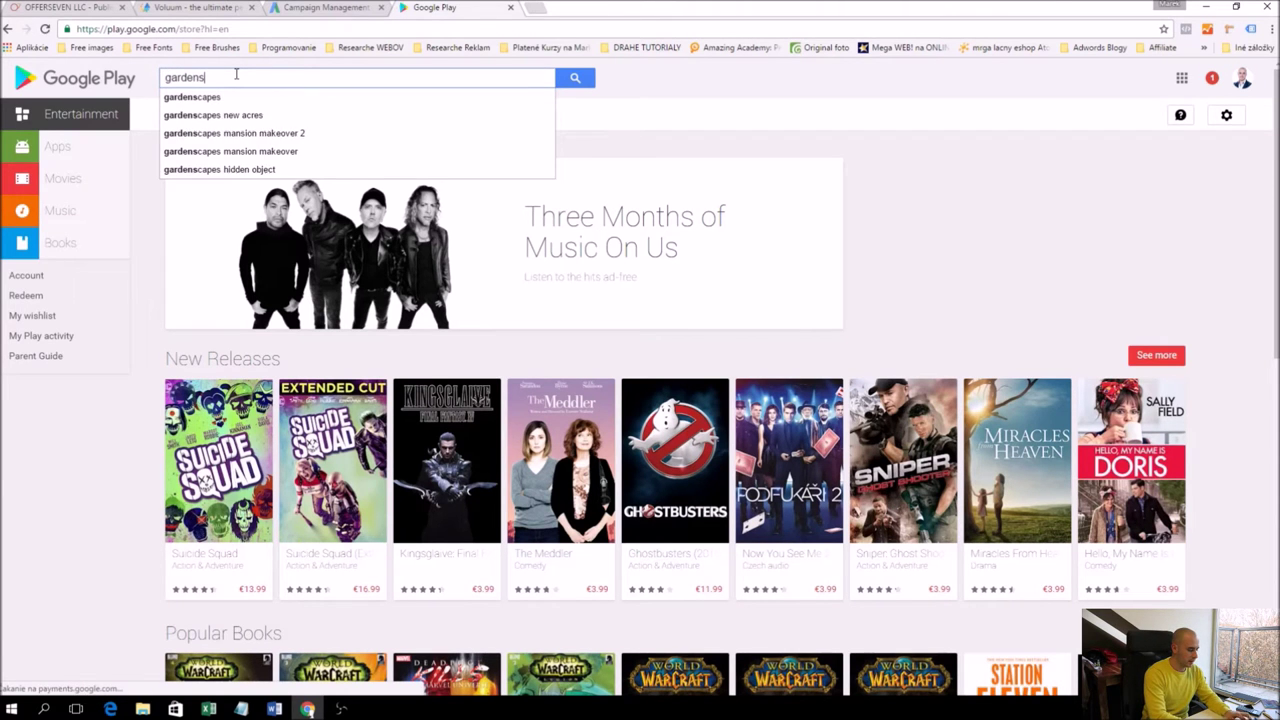
type("scape")
key("Return")
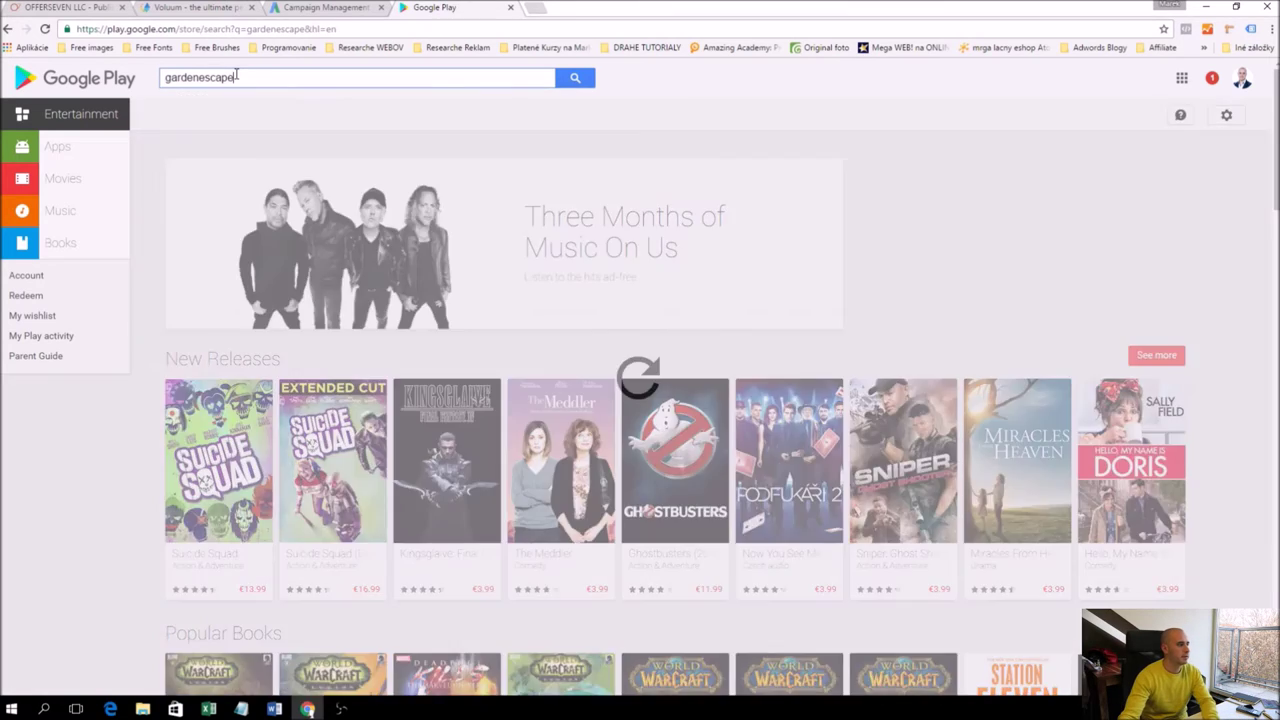
left_click(218, 240)
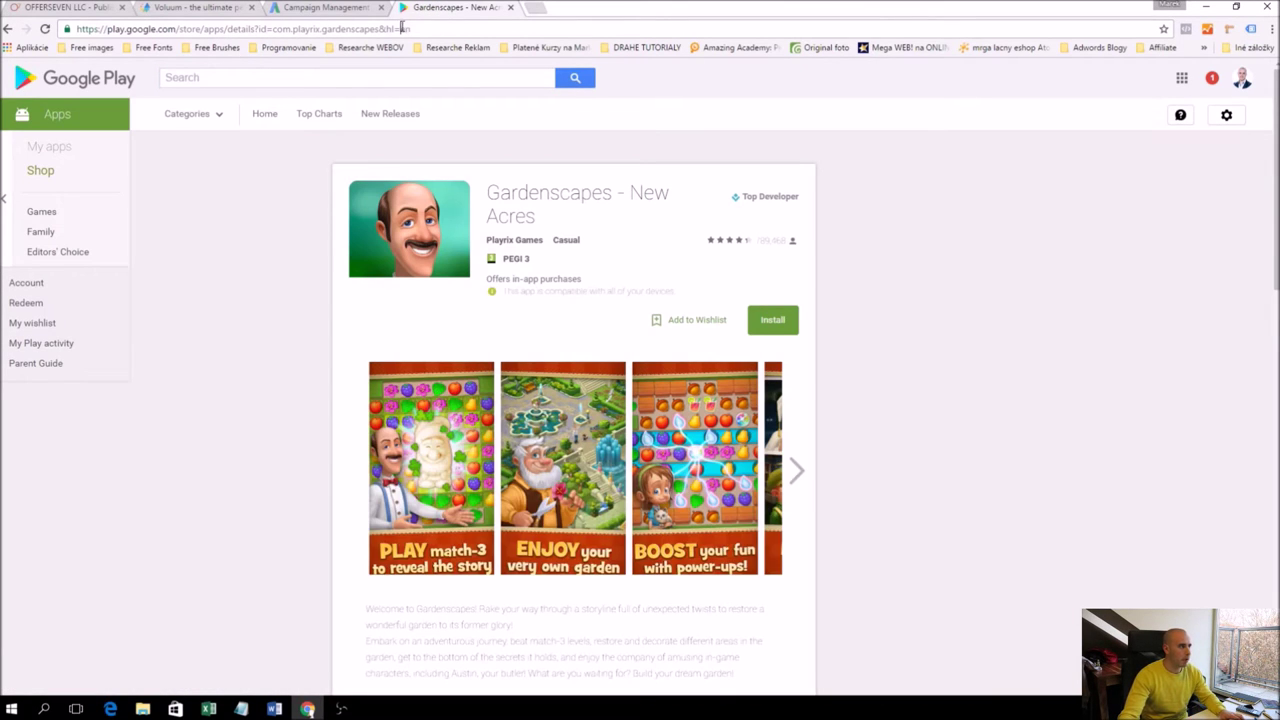
Copy the Gardenscapes page address from Google Play and paste it as the URL of a new Voluum offer
left_click(180, 29)
key("ctrl+c")
left_click(290, 7)
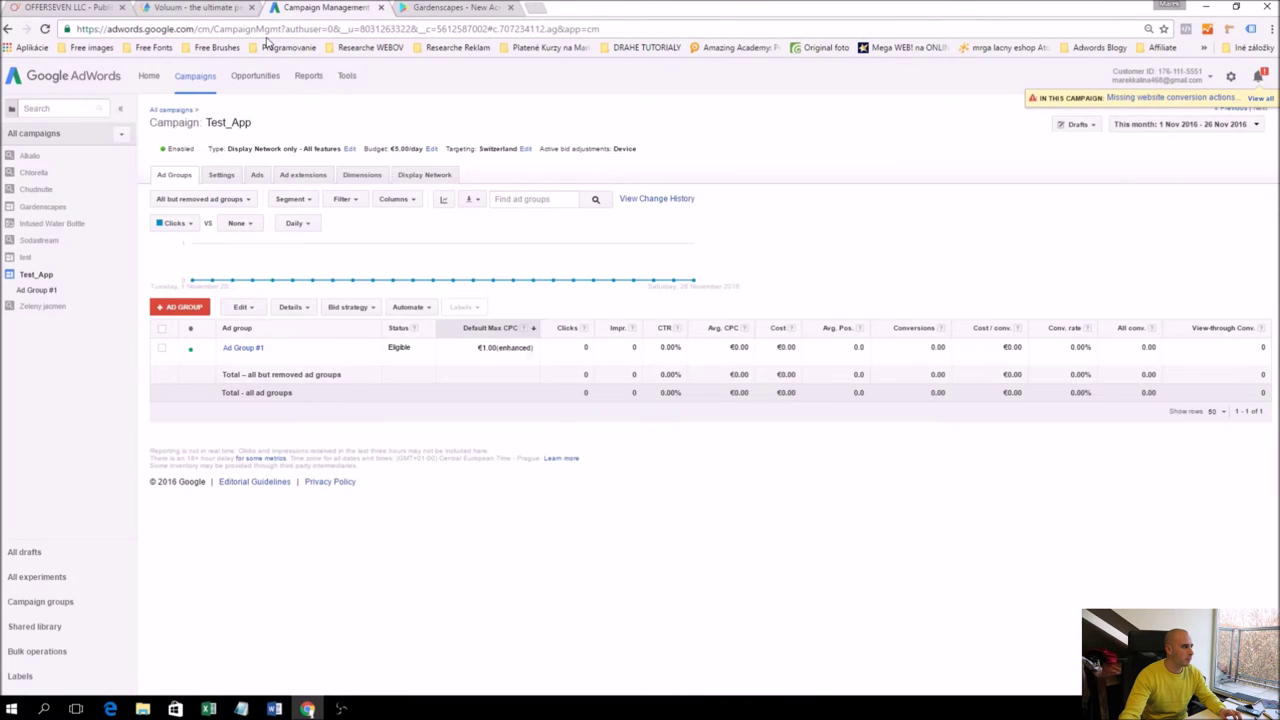
left_click(195, 7)
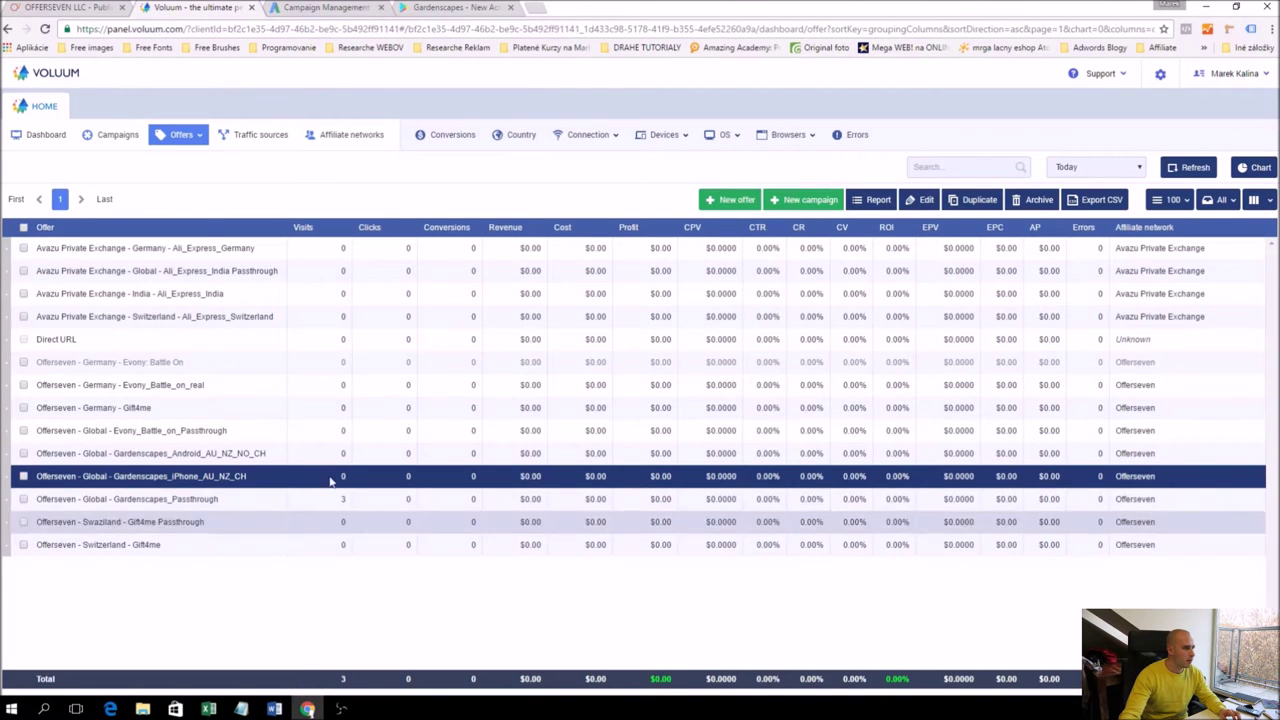
left_click(737, 202)
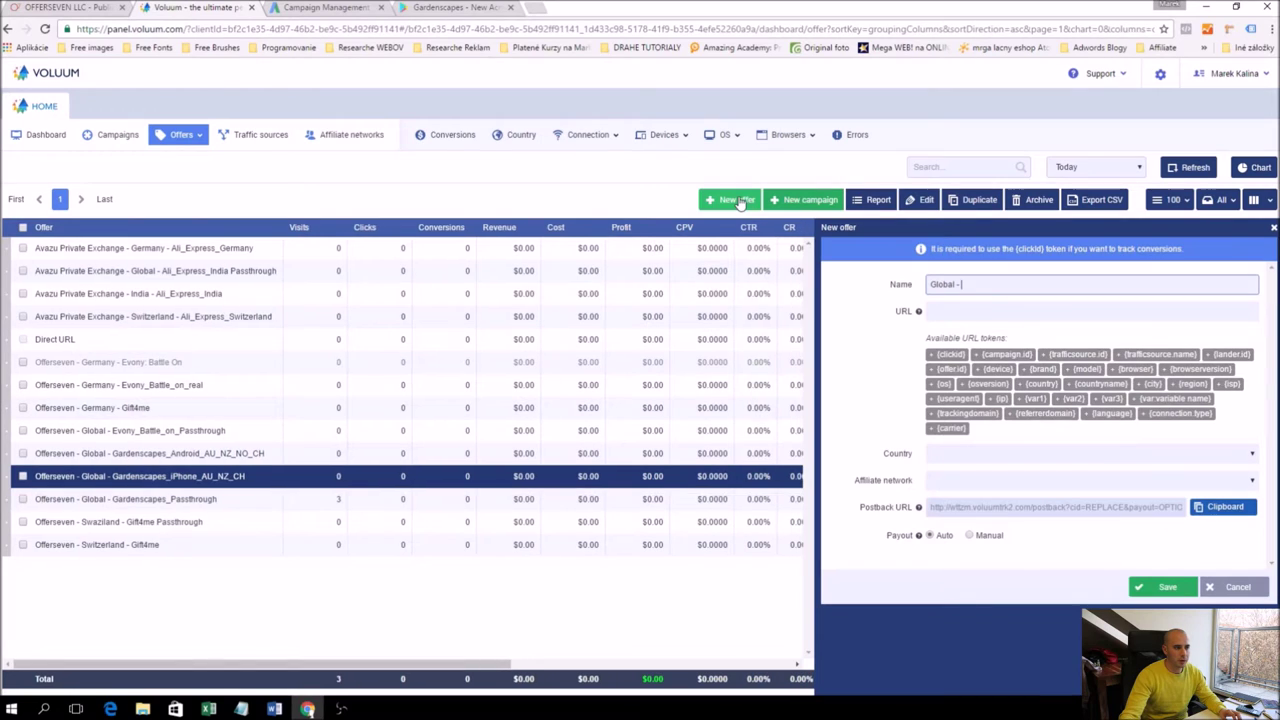
left_click(955, 311)
key("ctrl+v")
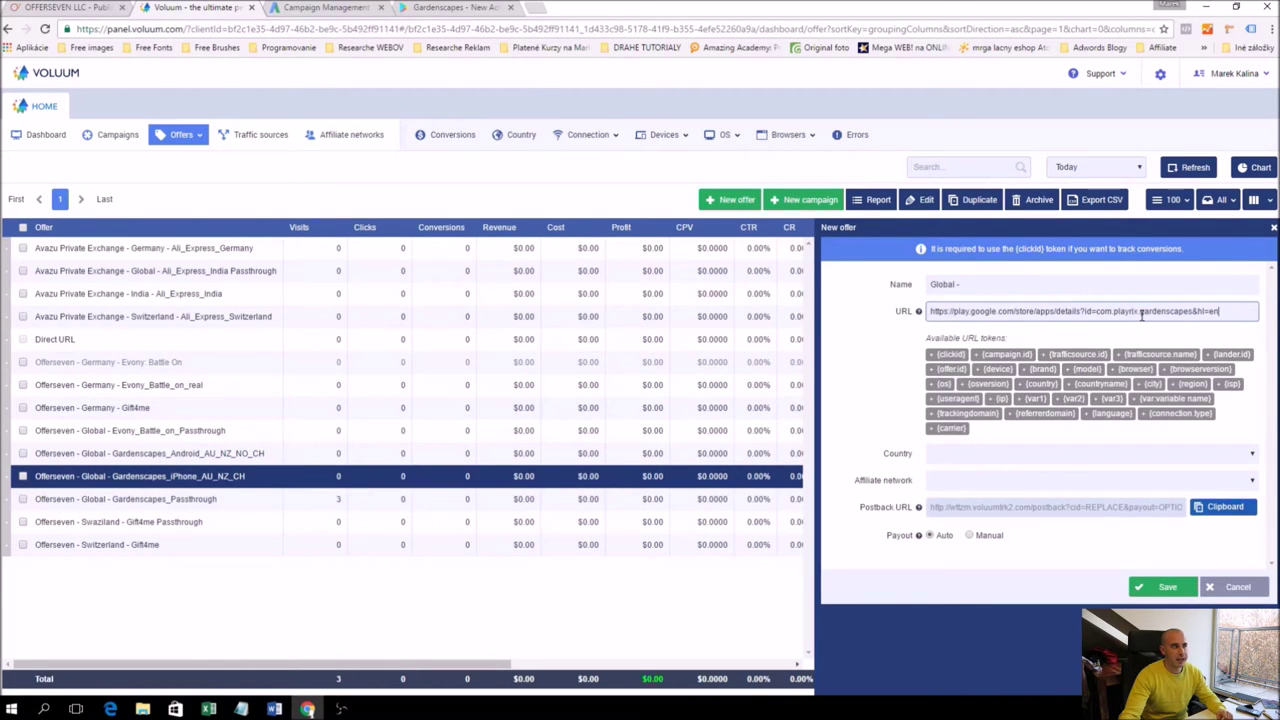
Compare the Gardenscapes page address on Google Play with the URL in the new Voluum offer
left_click(470, 7)
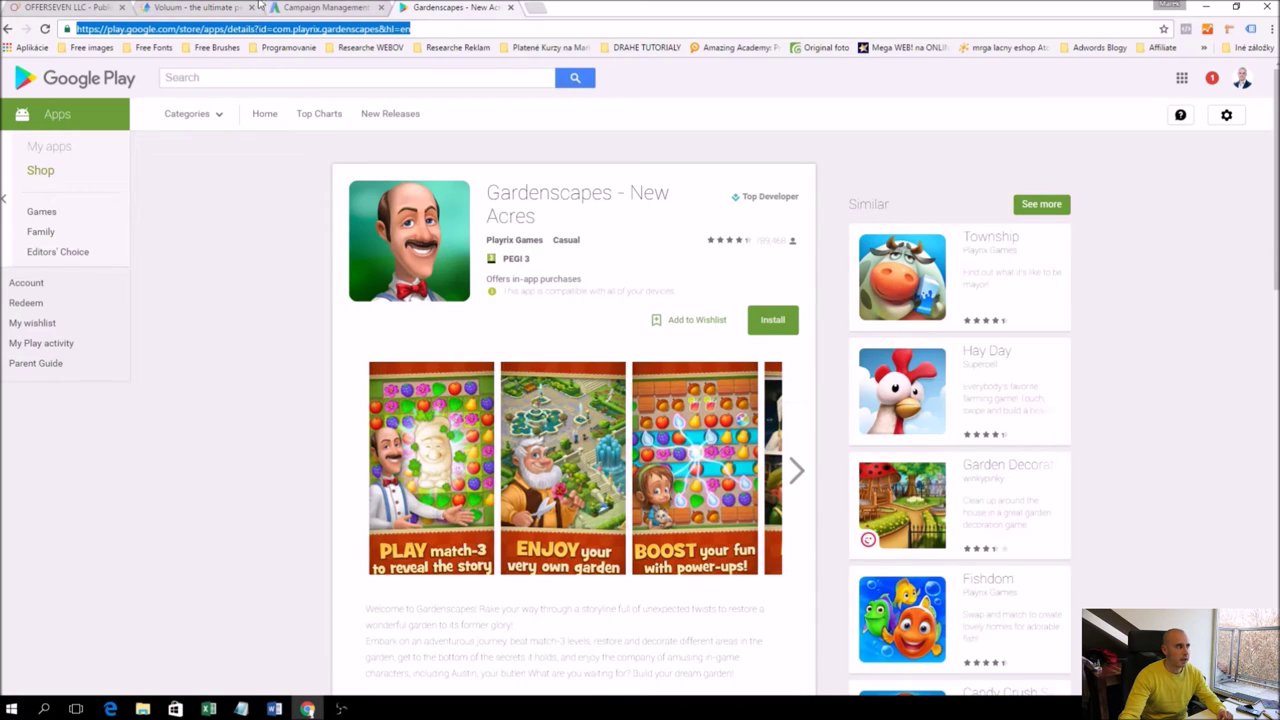
left_click(216, 7)
left_click(418, 7)
left_click(166, 8)
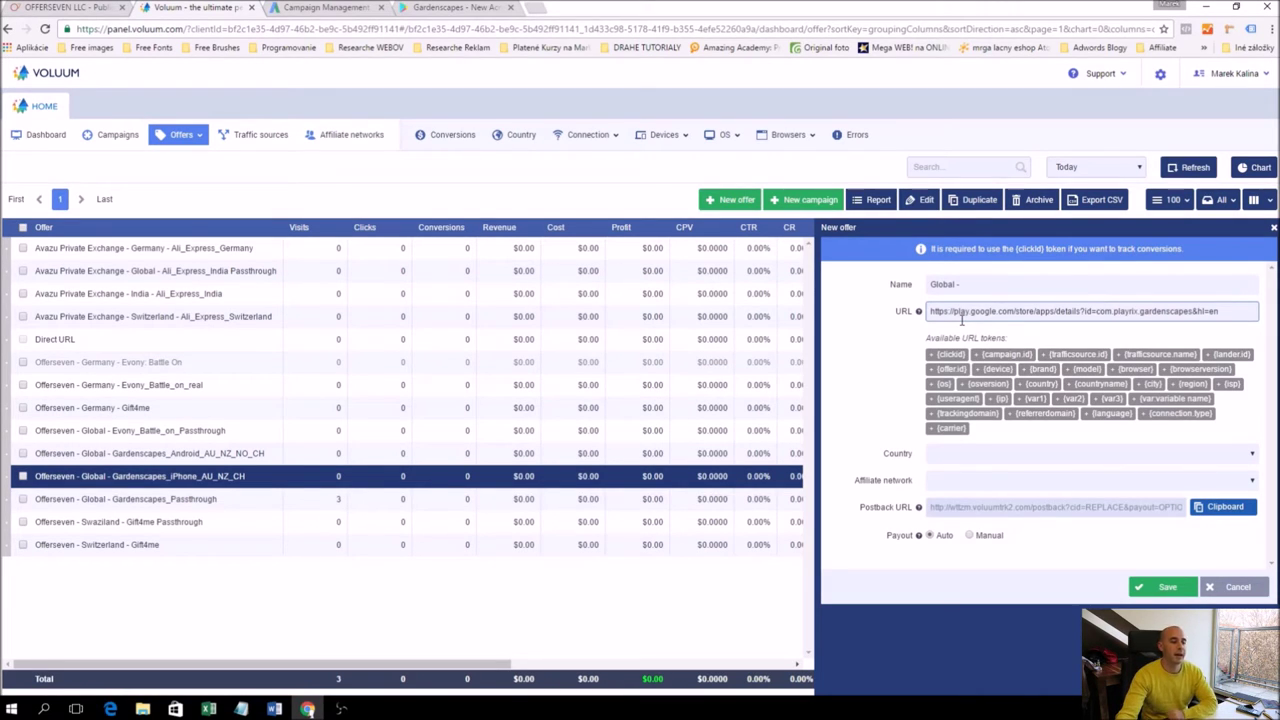
left_click(488, 6)
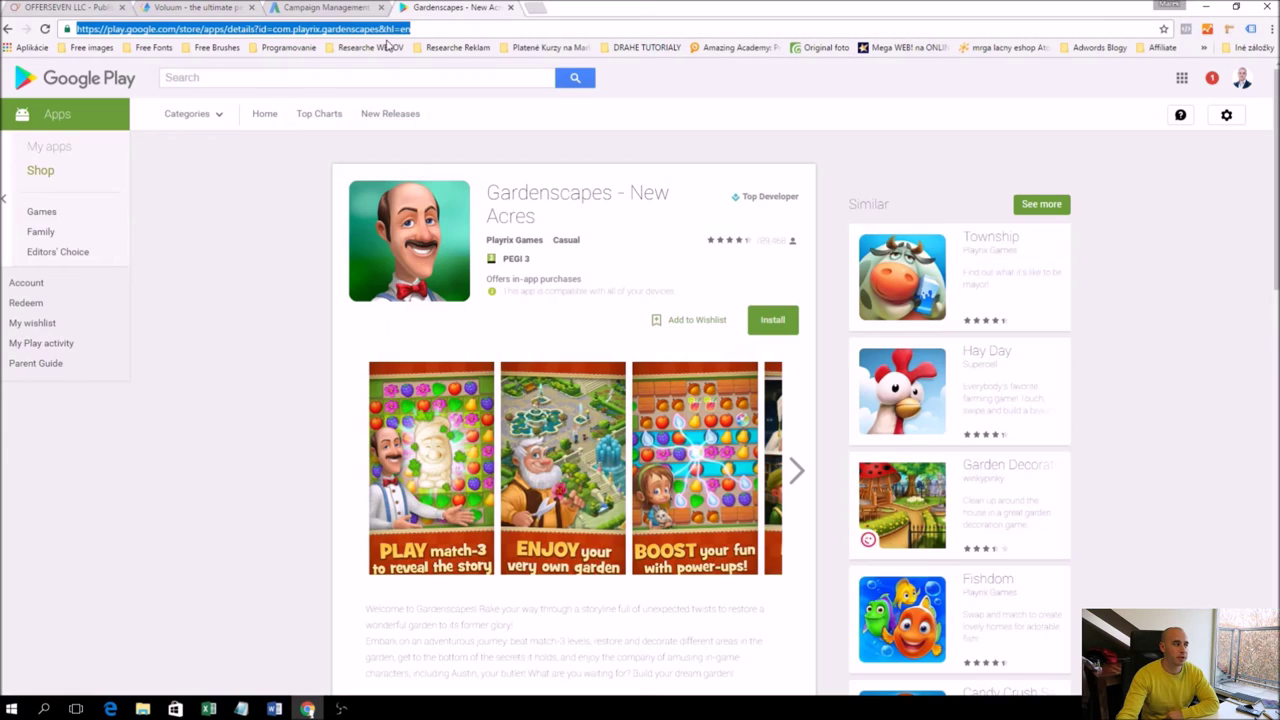
left_click(213, 6)
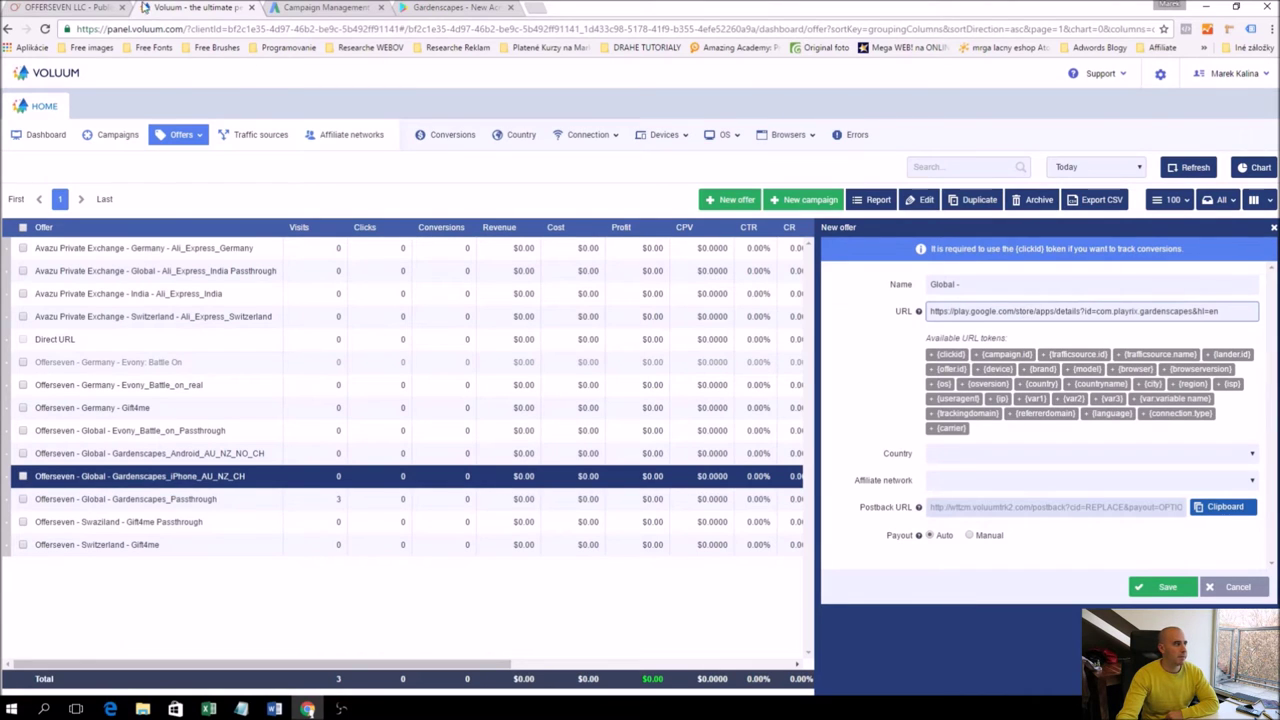
Copy the Gardenscapes tracking link from the Offerseven offer page and open it in a new browser tab
key("ctrl+shift+Tab")
left_click(675, 327)
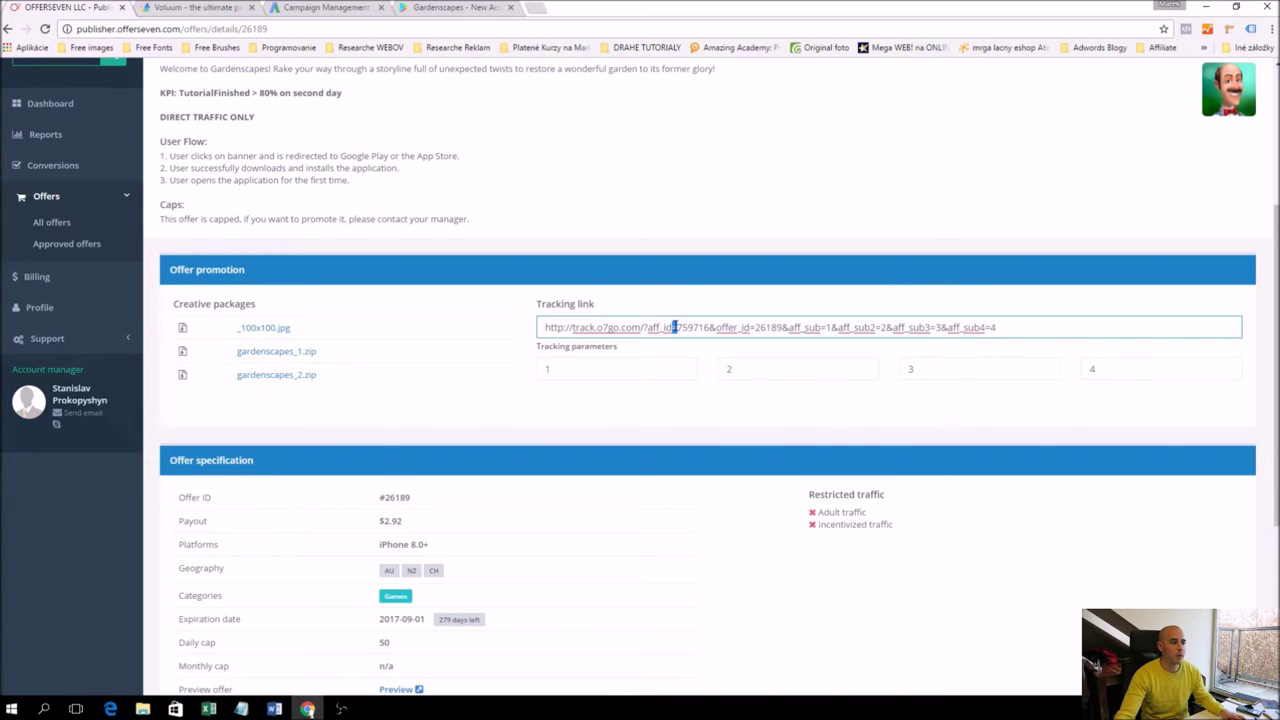
triple_click(765, 320)
key("ctrl+c")
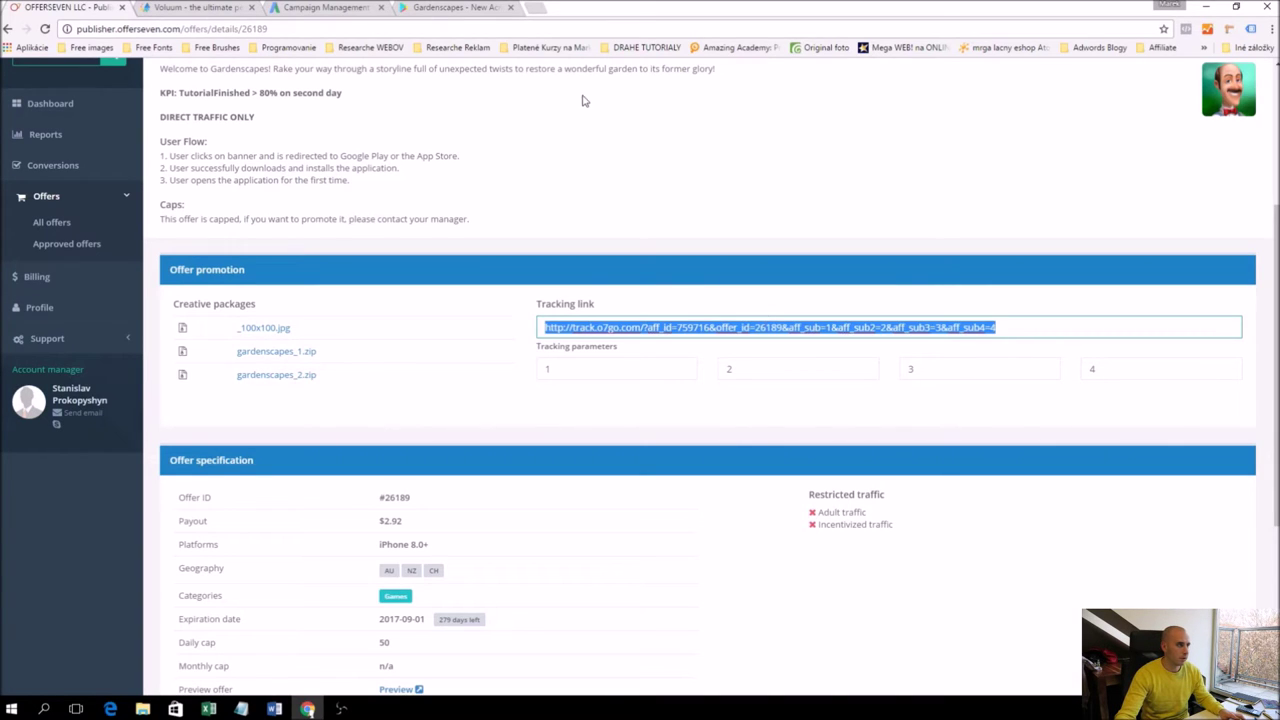
left_click(531, 6)
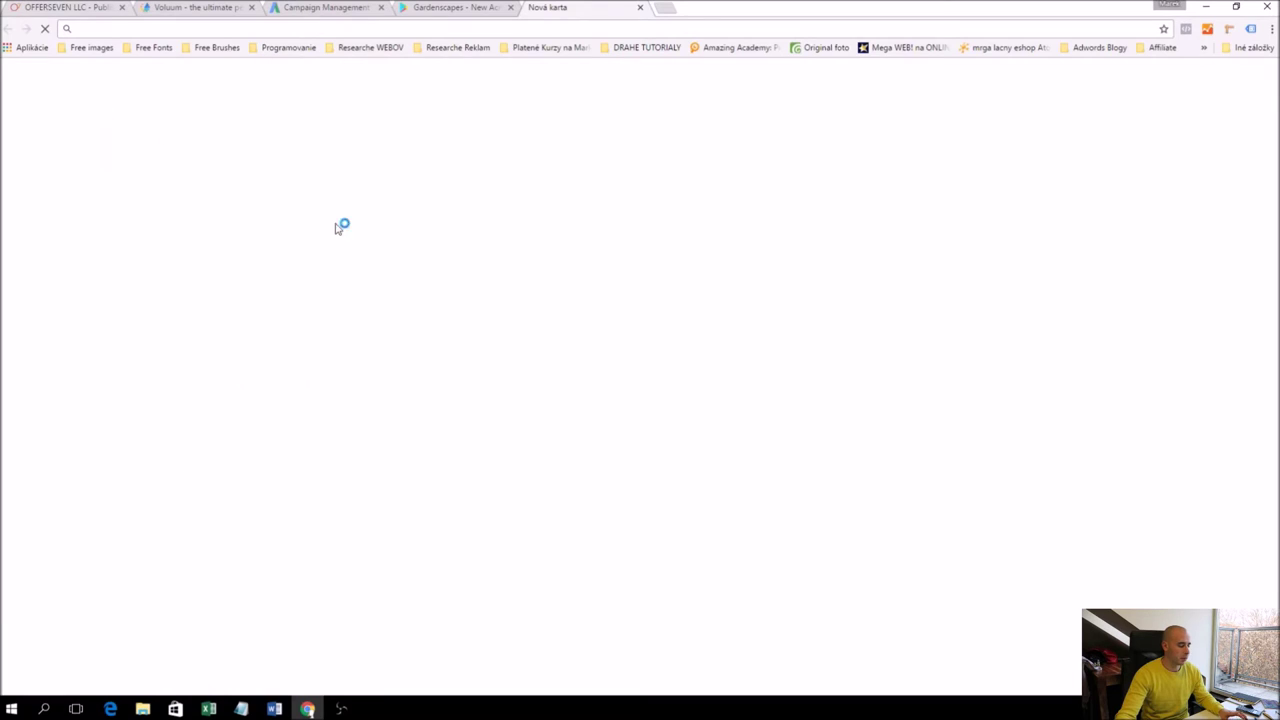
key("ctrl+v")
key("Return")
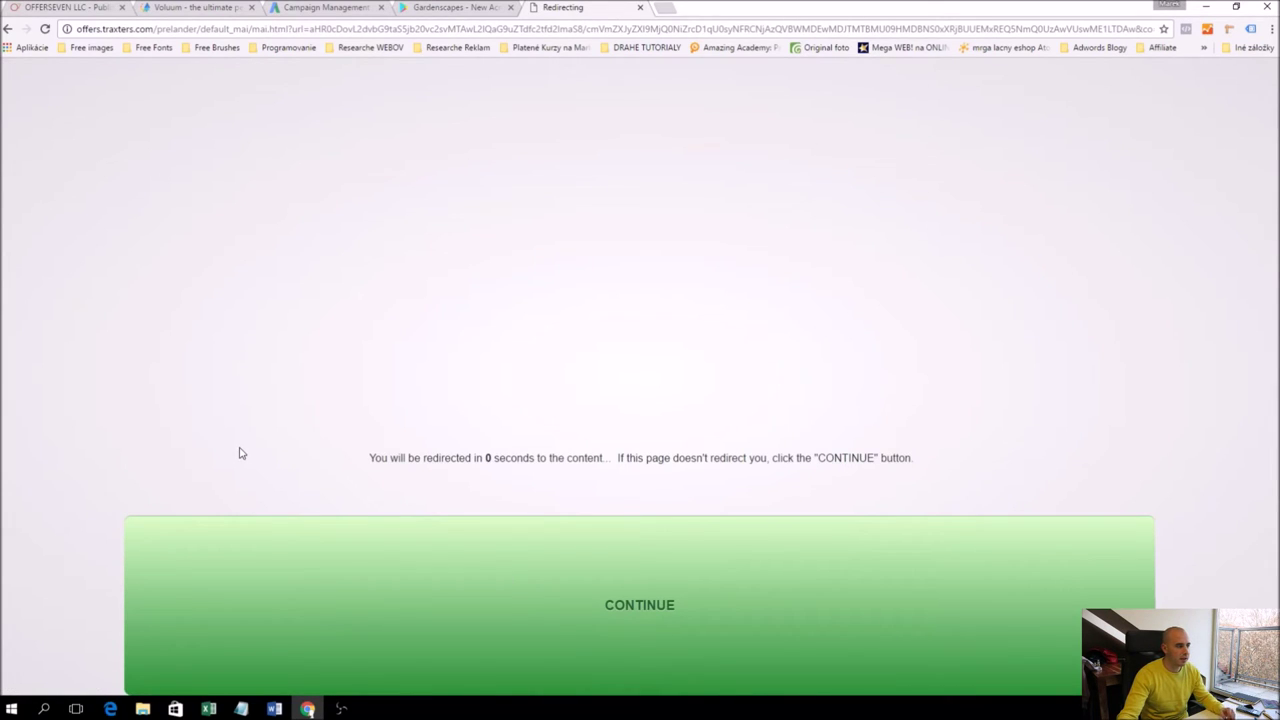
Load the copied tracking link once more, close its test tab and return to the Gardenscapes page on Google Play
left_click(557, 30)
key("ctrl+v")
key("Return")
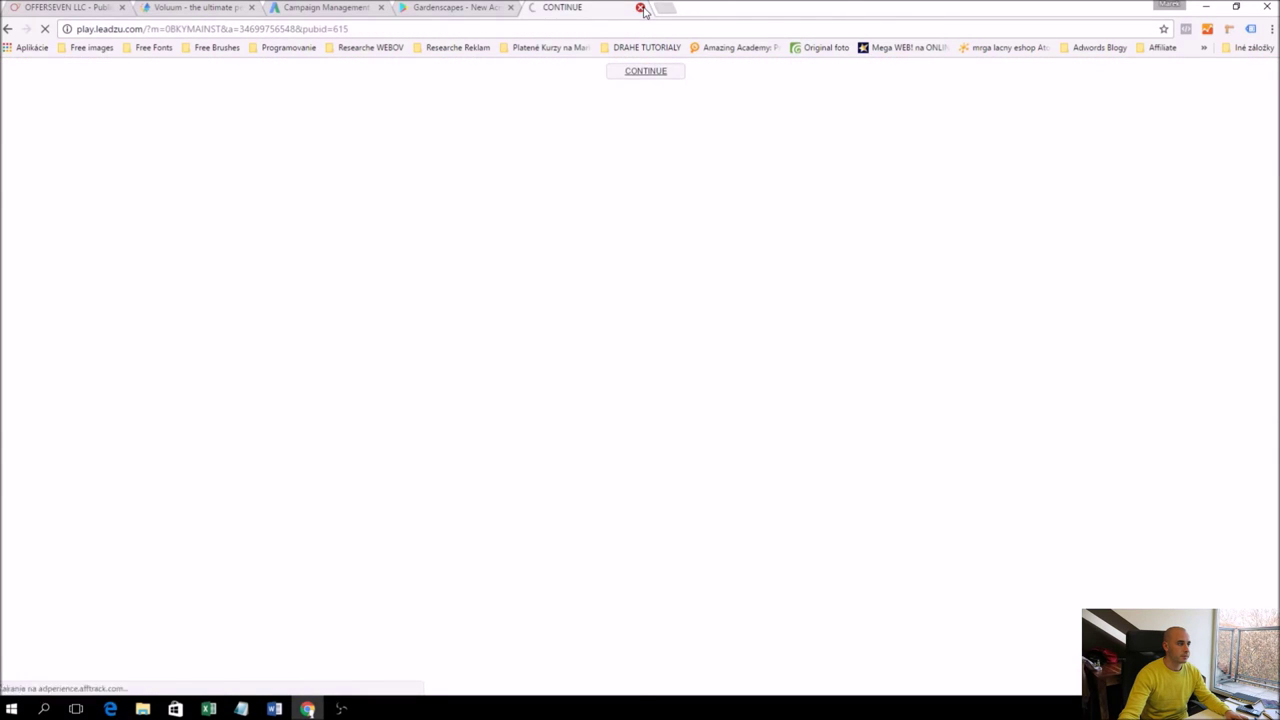
left_click(640, 8)
left_click(455, 7)
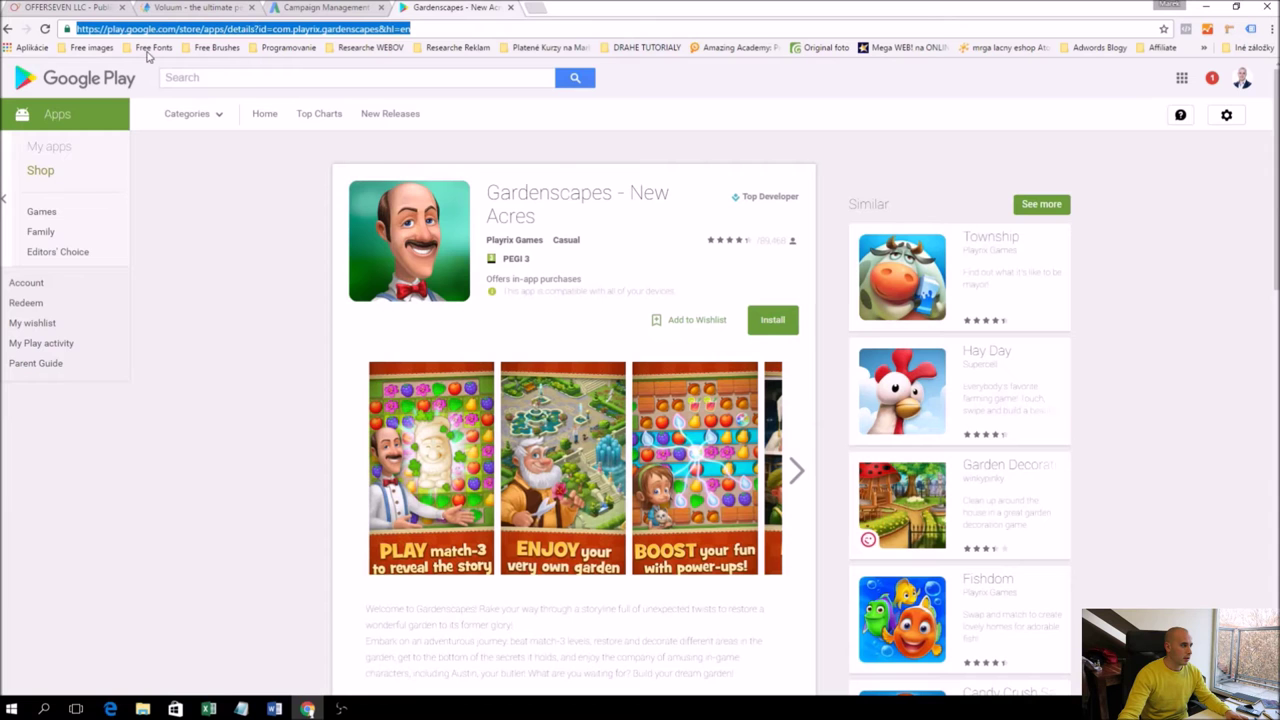
Set the new Voluum offer's affiliate network to Offerseven and discard the unsaved offer
left_click(195, 7)
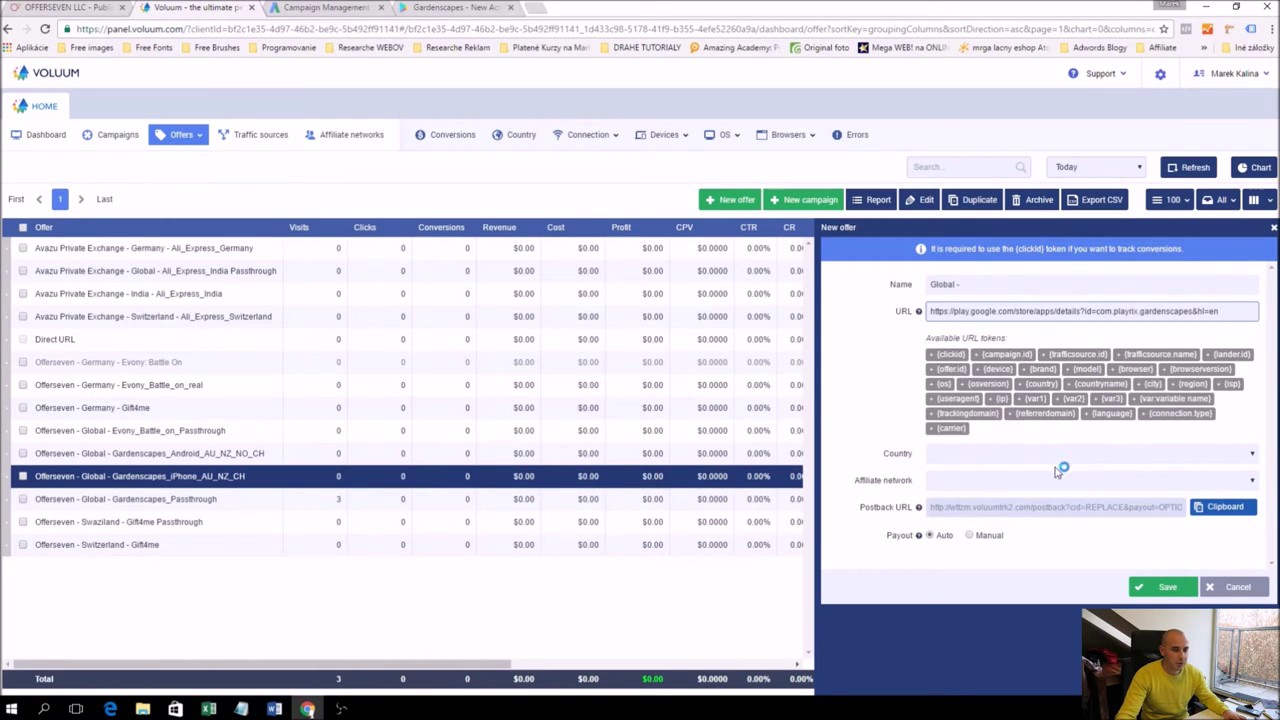
left_click(977, 485)
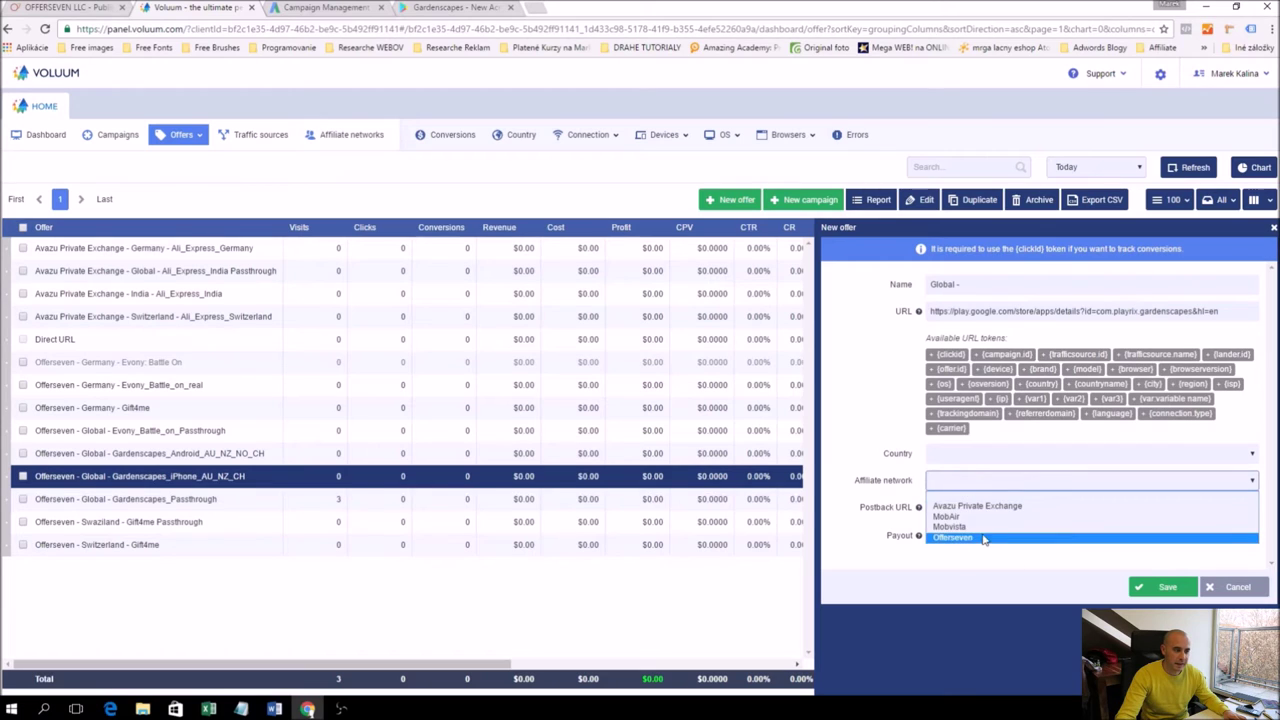
left_click(955, 538)
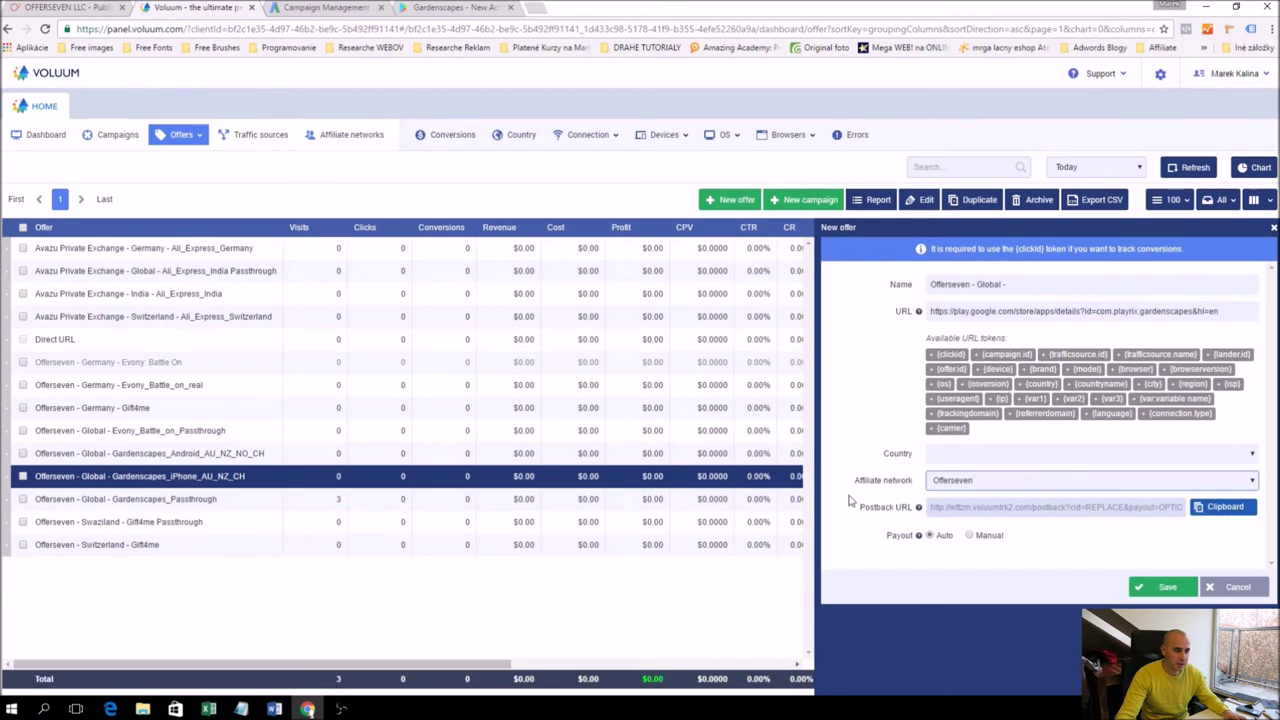
left_click(1238, 587)
left_click(757, 428)
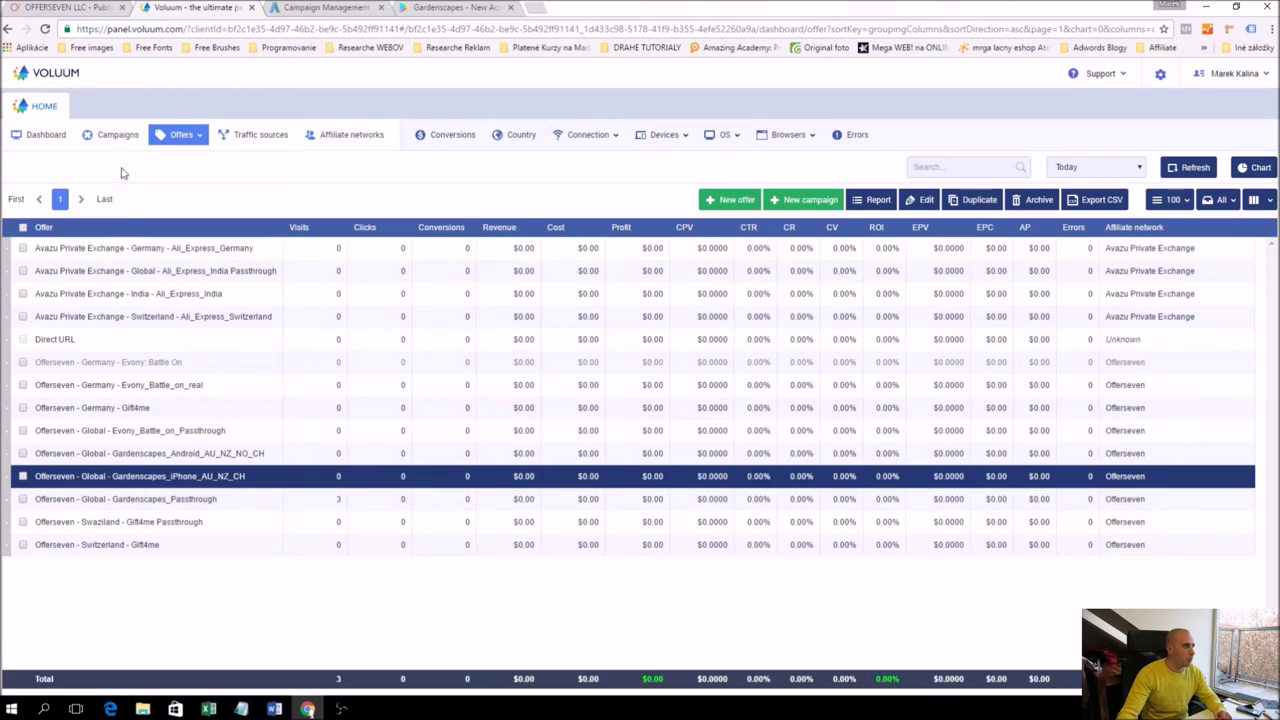
Start a new campaign in Voluum with Facebook as its traffic source
left_click(115, 140)
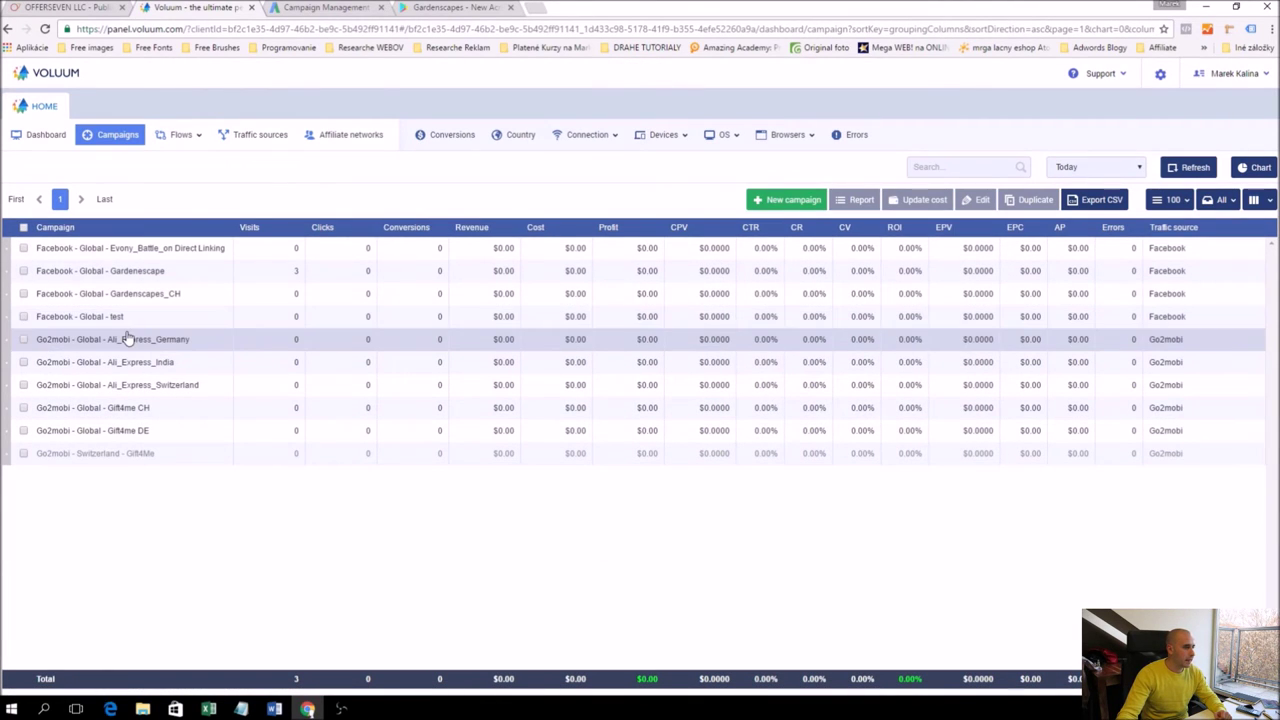
left_click(792, 202)
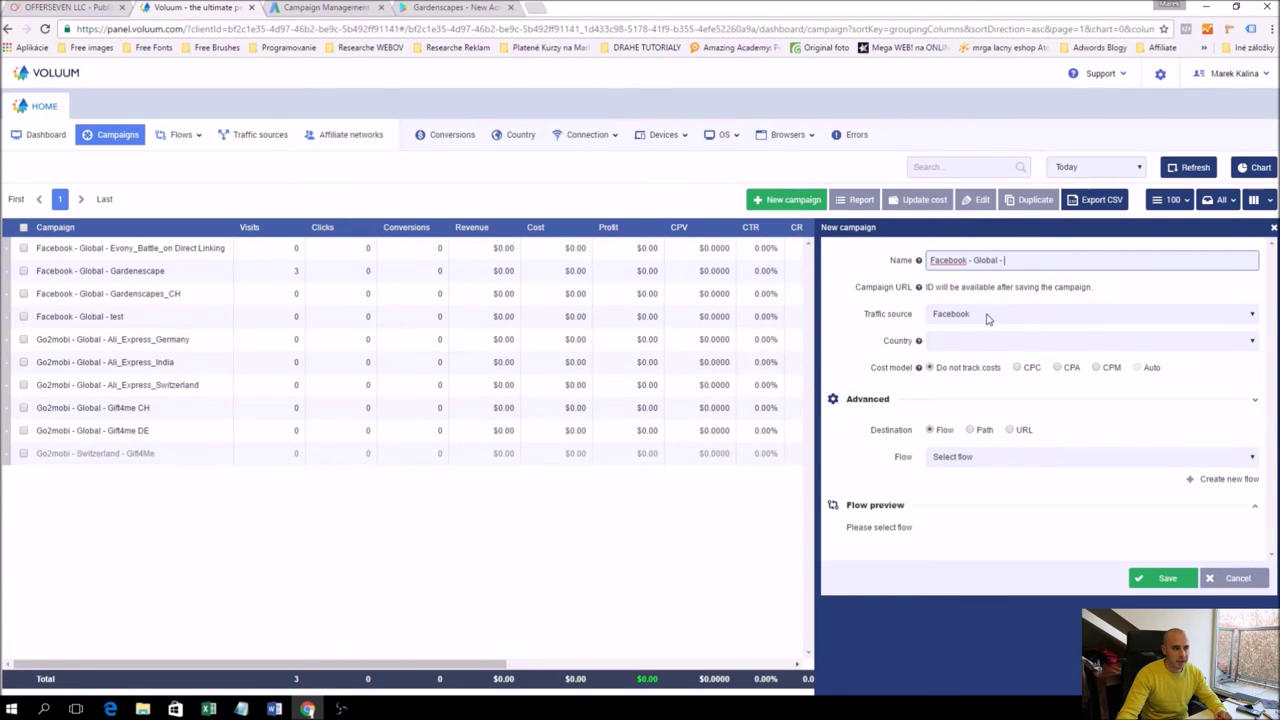
left_click(997, 317)
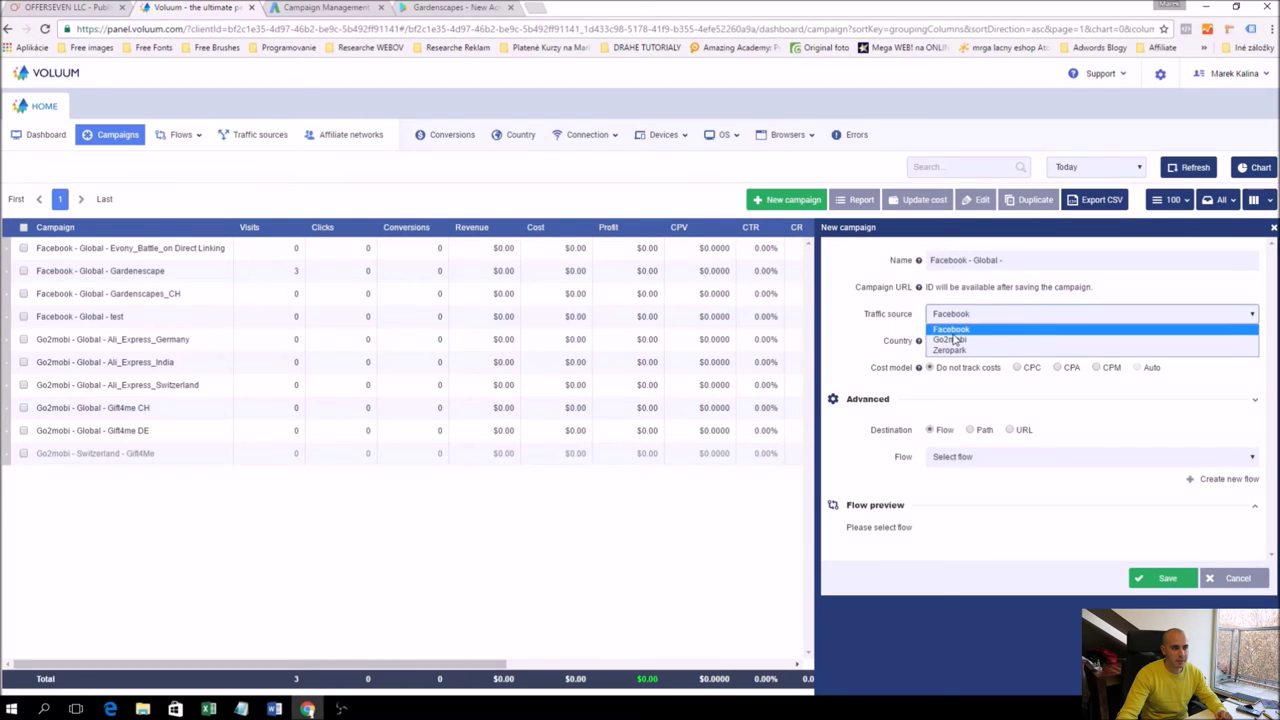
left_click(952, 329)
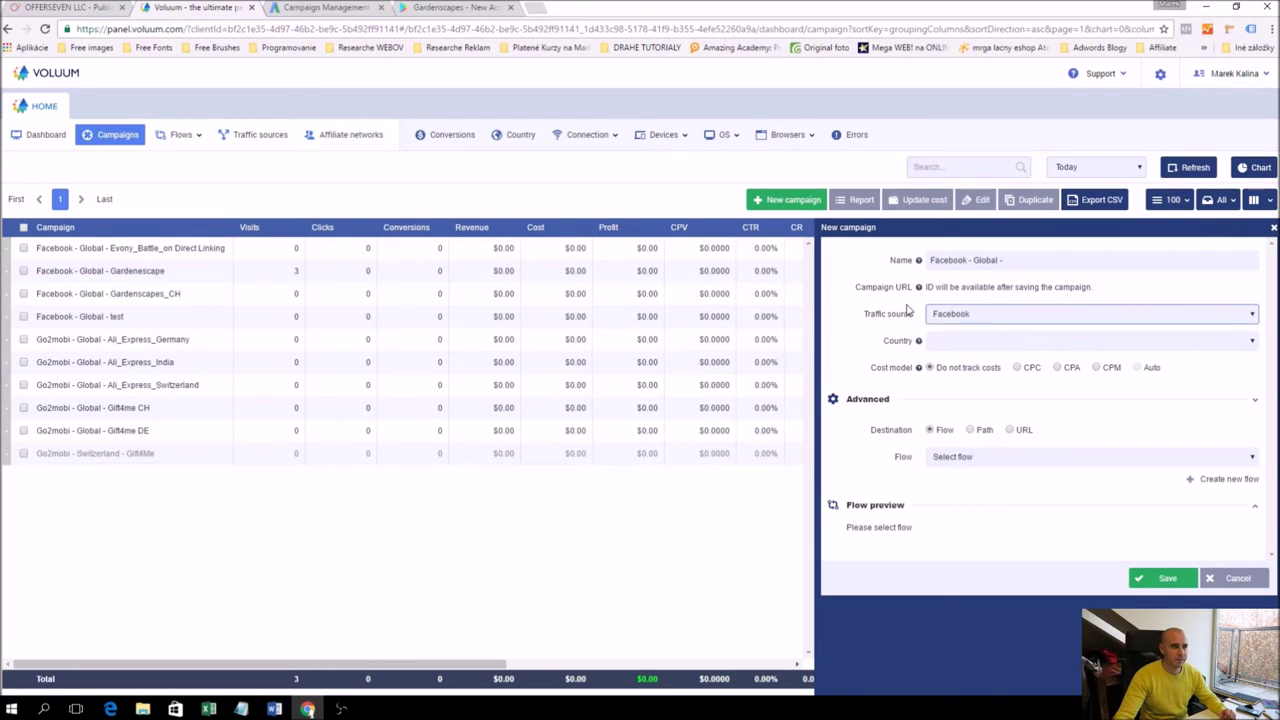
left_click(978, 316)
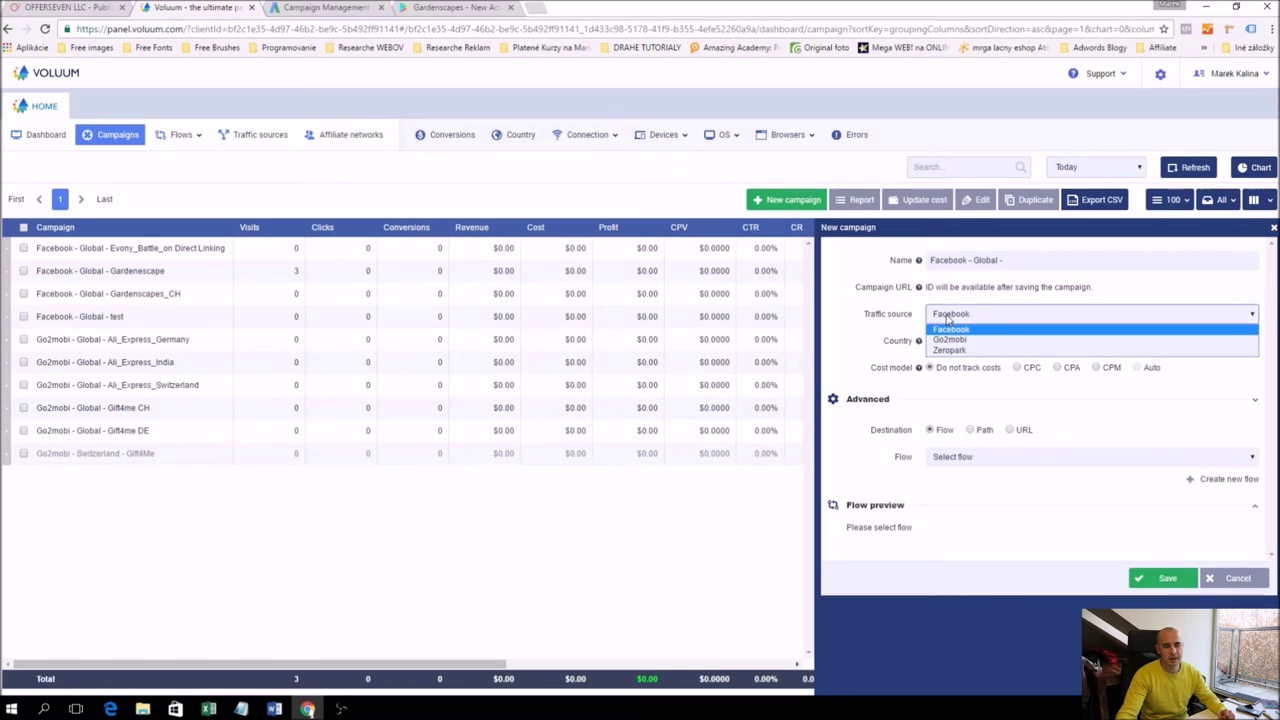
left_click(948, 318)
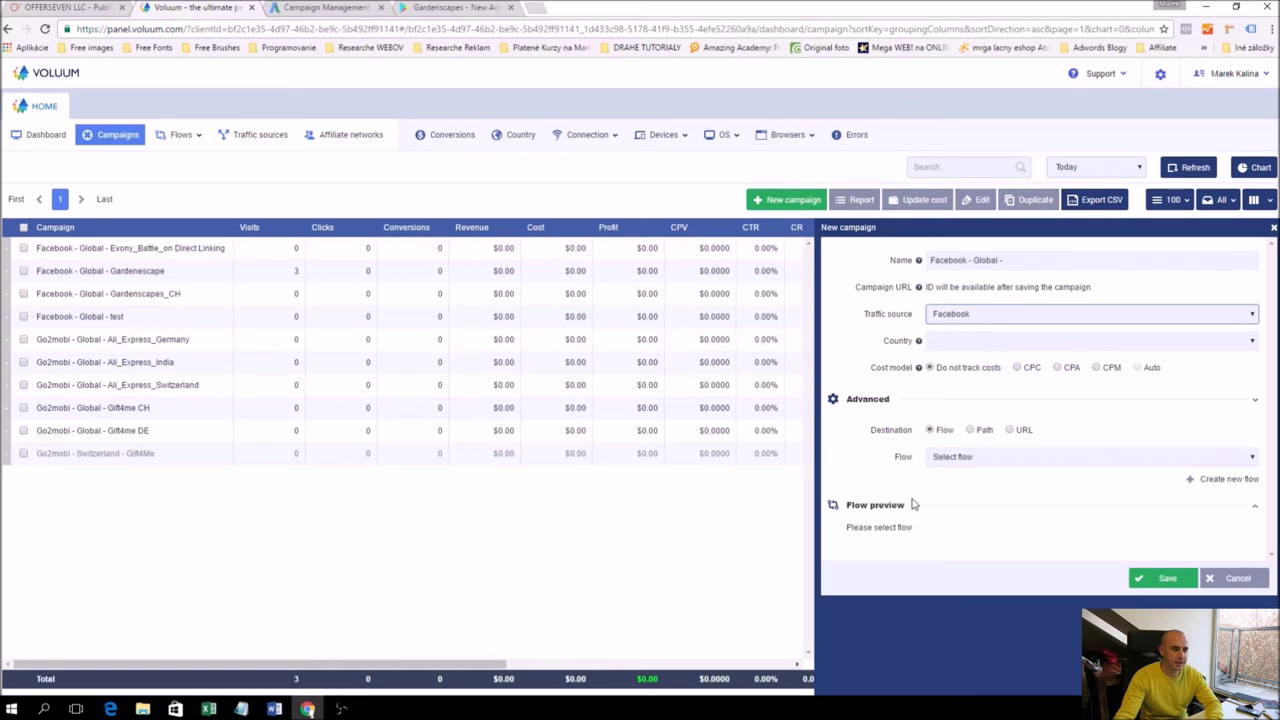
Set the new campaign's destination to Path and name it "Facebook - Global - Gardenescape CH"
left_click(977, 431)
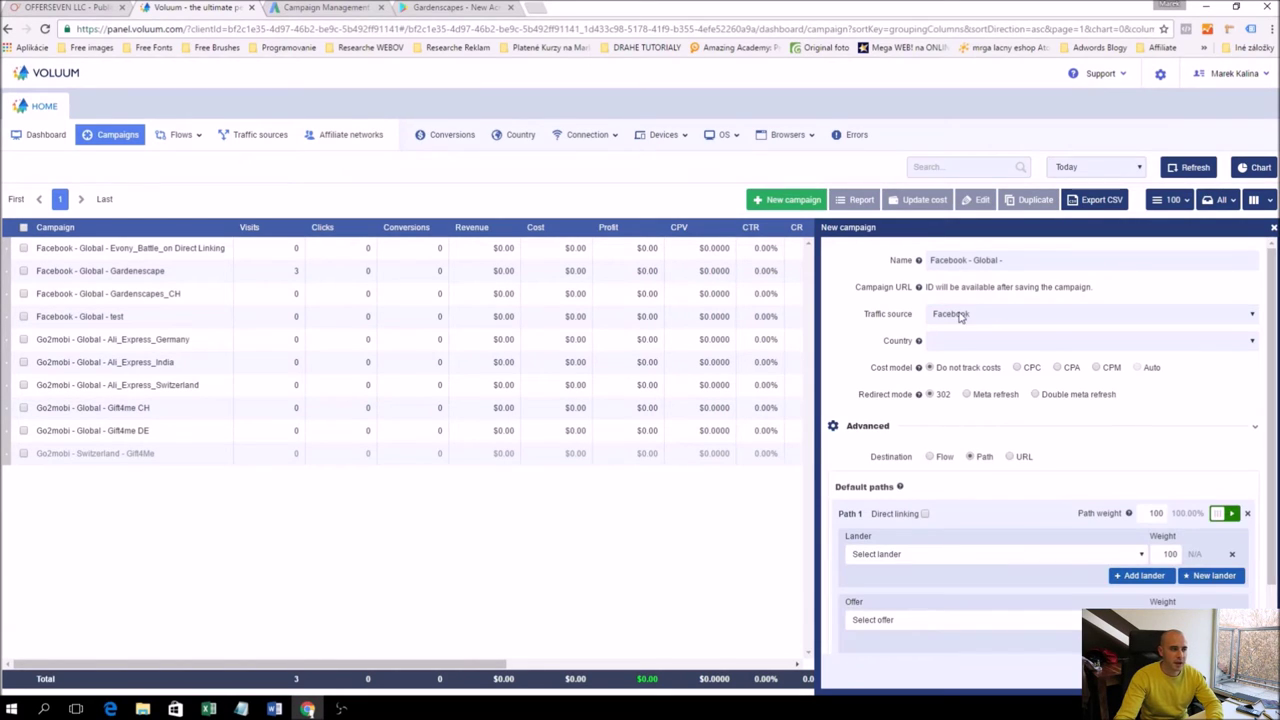
left_click(1033, 262)
type("Garden")
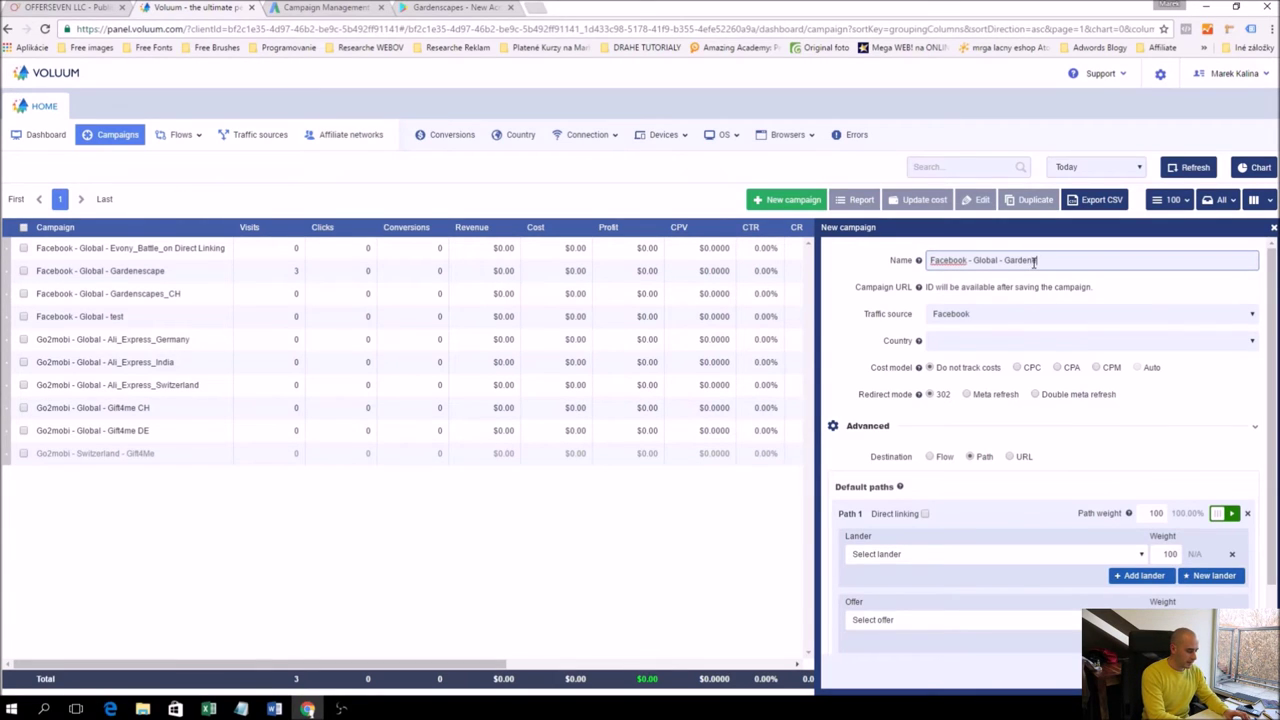
type("sca")
type("pe ")
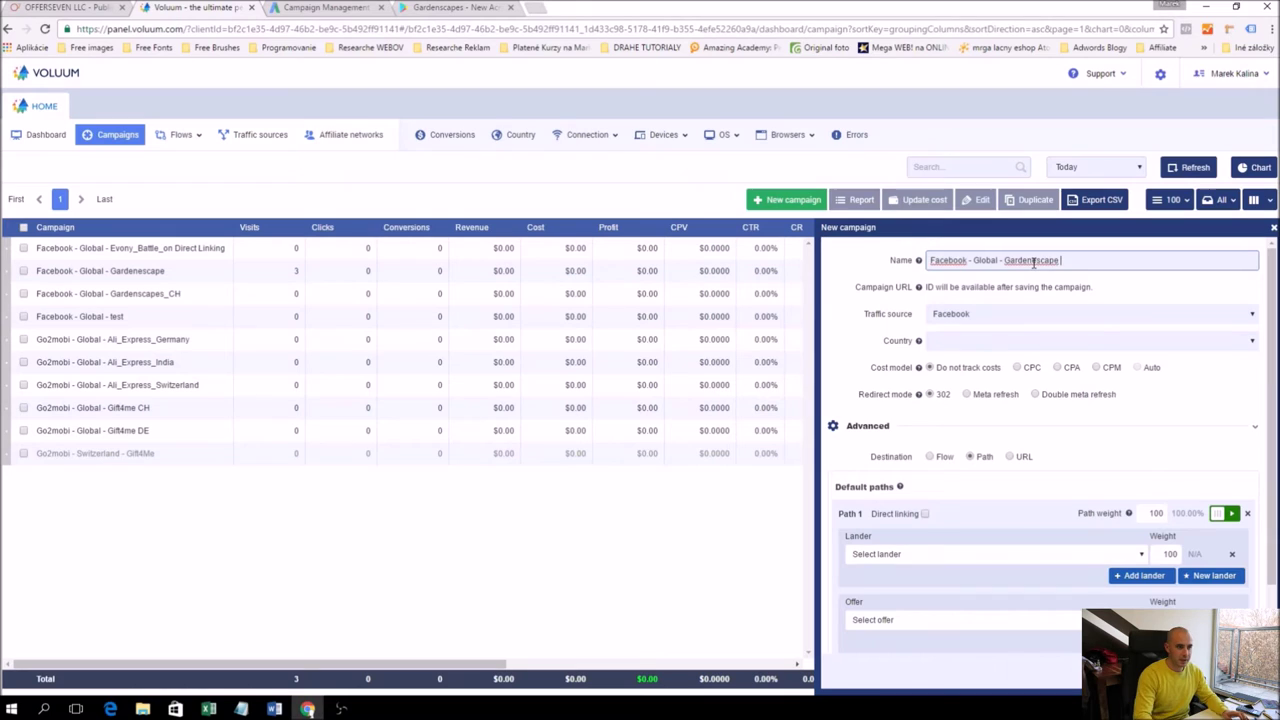
type("CH")
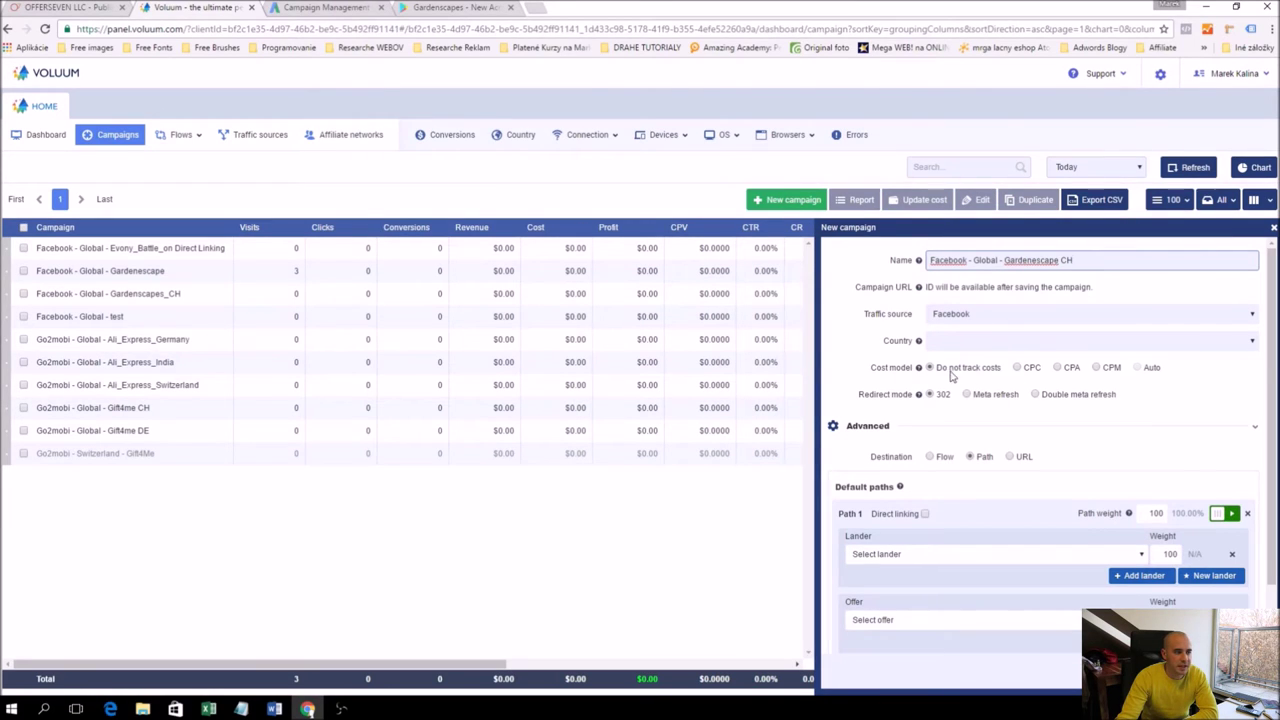
Keep the cost model at Do not track costs and direct-link Path 1 to the Offerseven - Global - Gardenscapes_Passthrough offer
left_click(1018, 368)
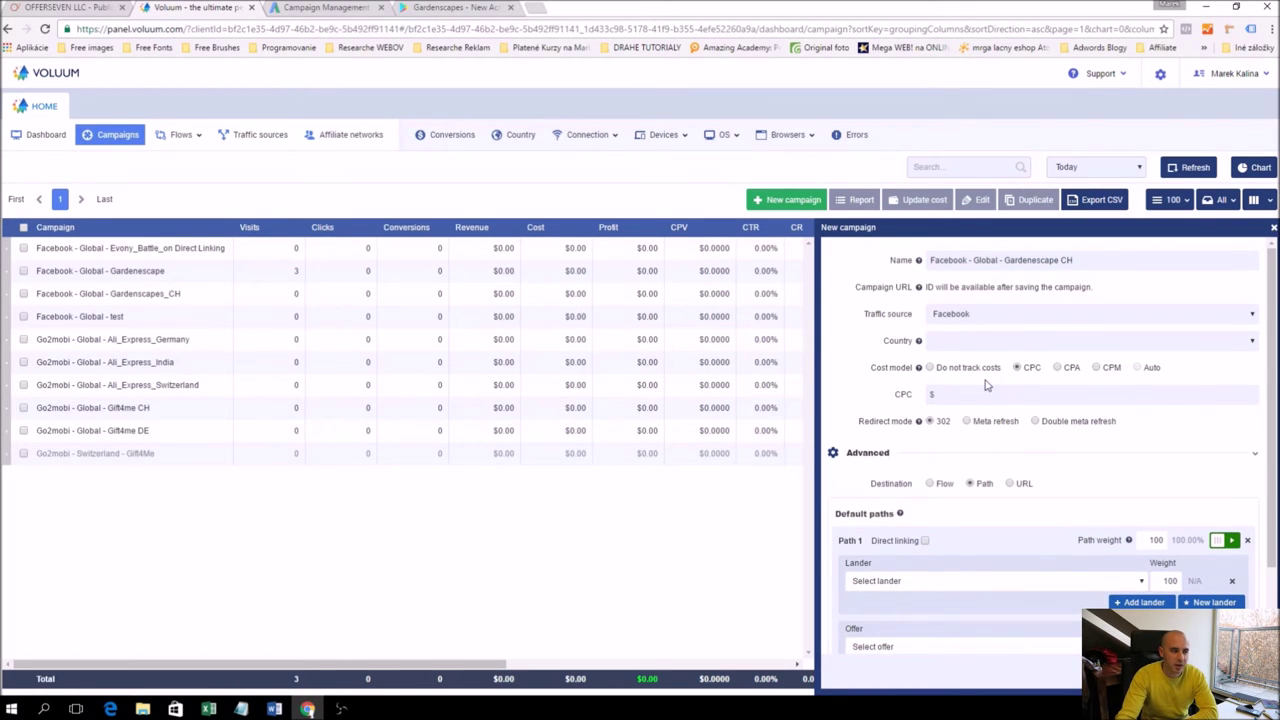
left_click(929, 367)
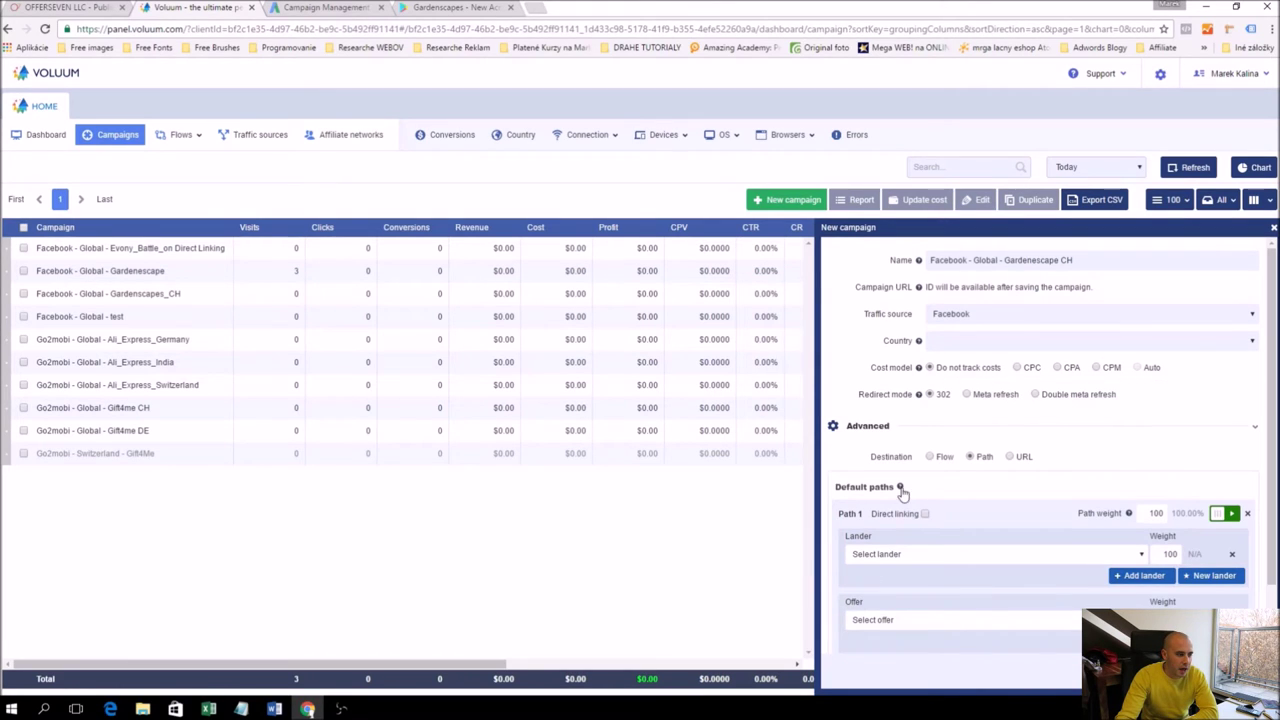
scroll(993, 477, "down", 1)
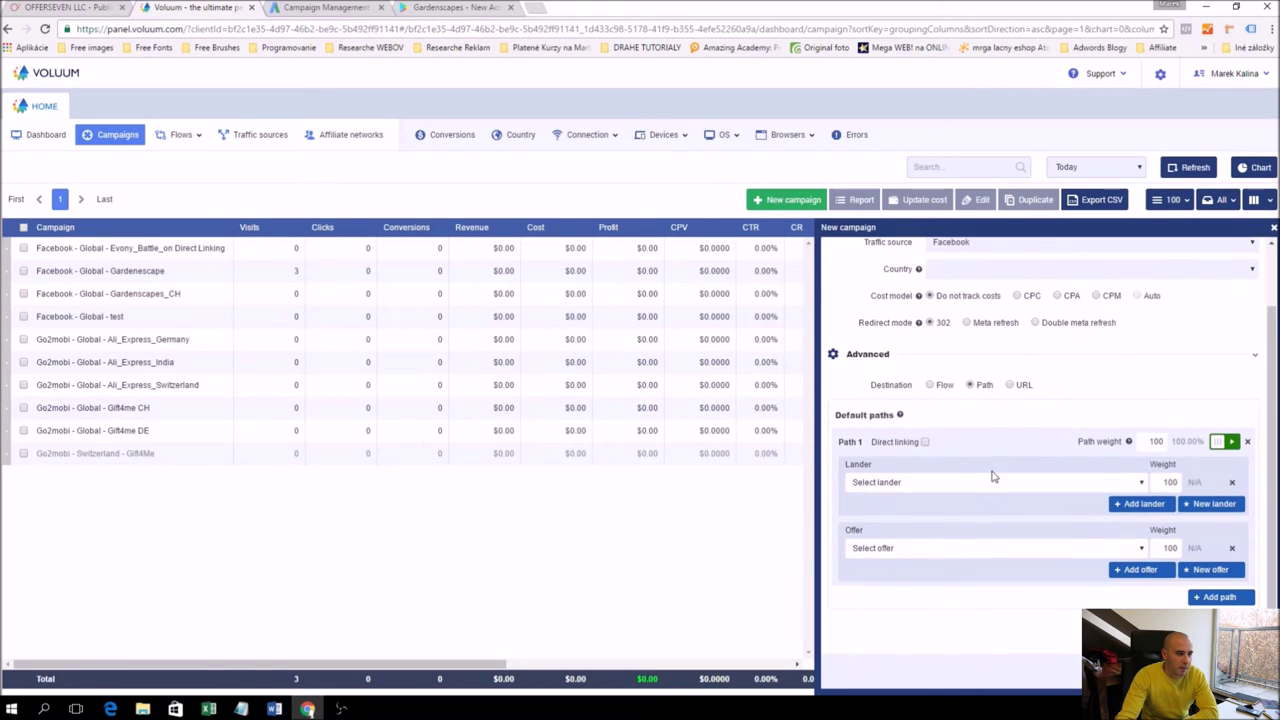
left_click(924, 443)
left_click(953, 552)
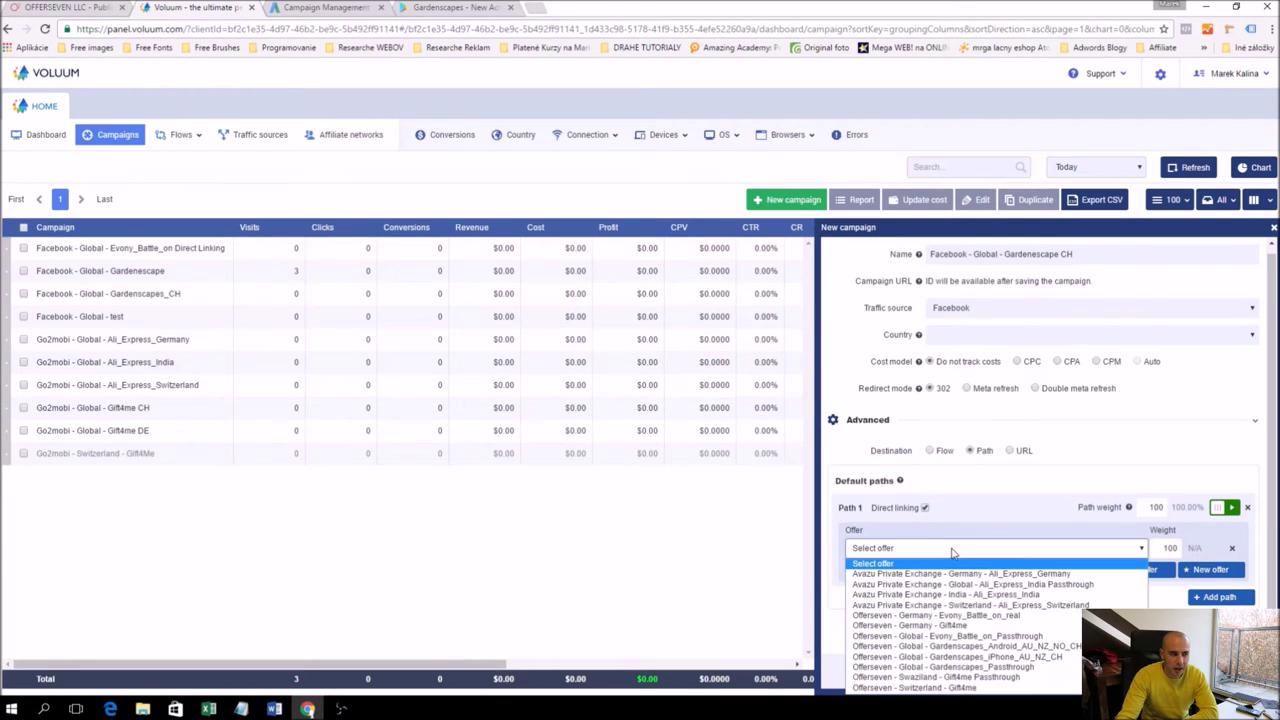
left_click(948, 667)
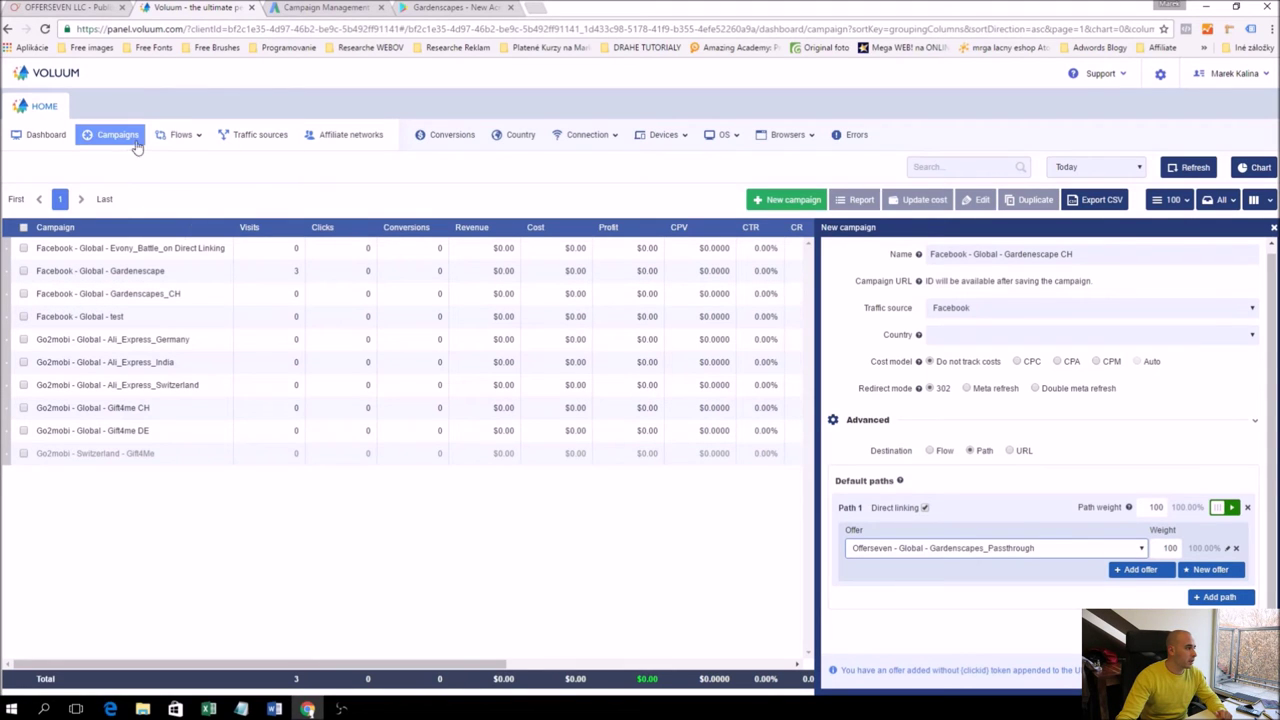
Discard the unsaved campaign and list the landers sorted by name in descending order
mouse_move(183, 138)
left_click(180, 177)
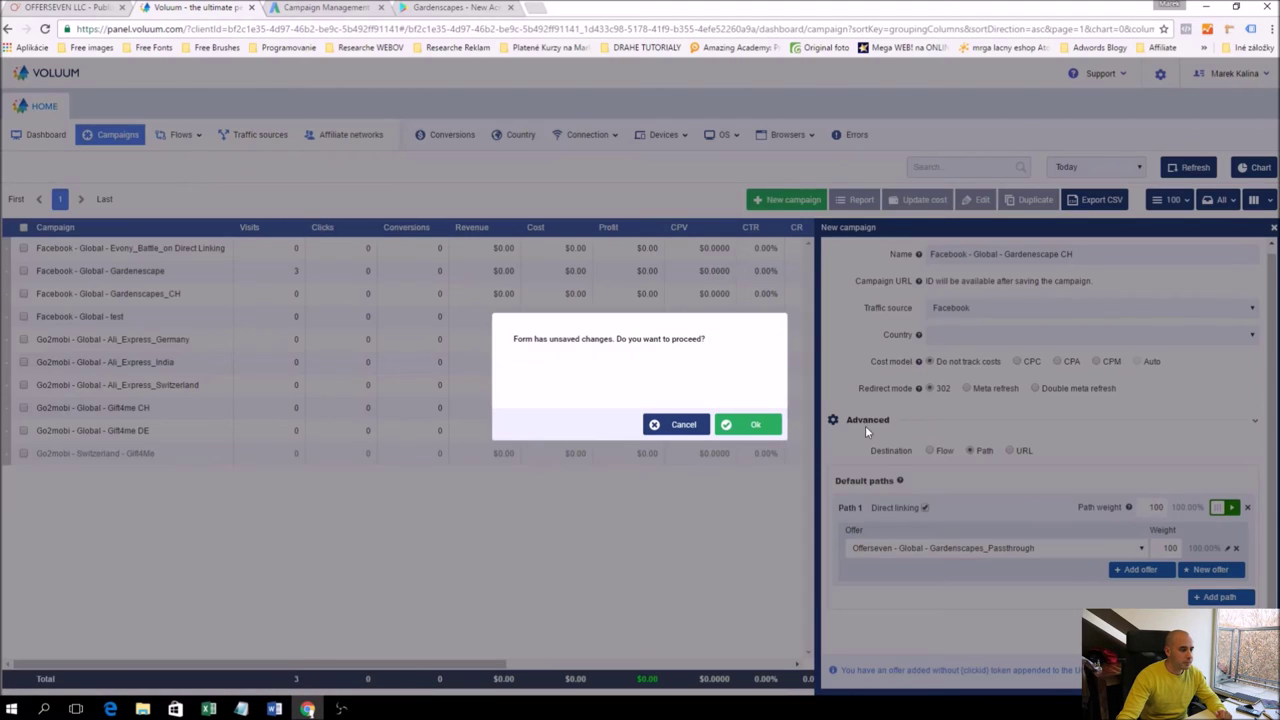
left_click(748, 424)
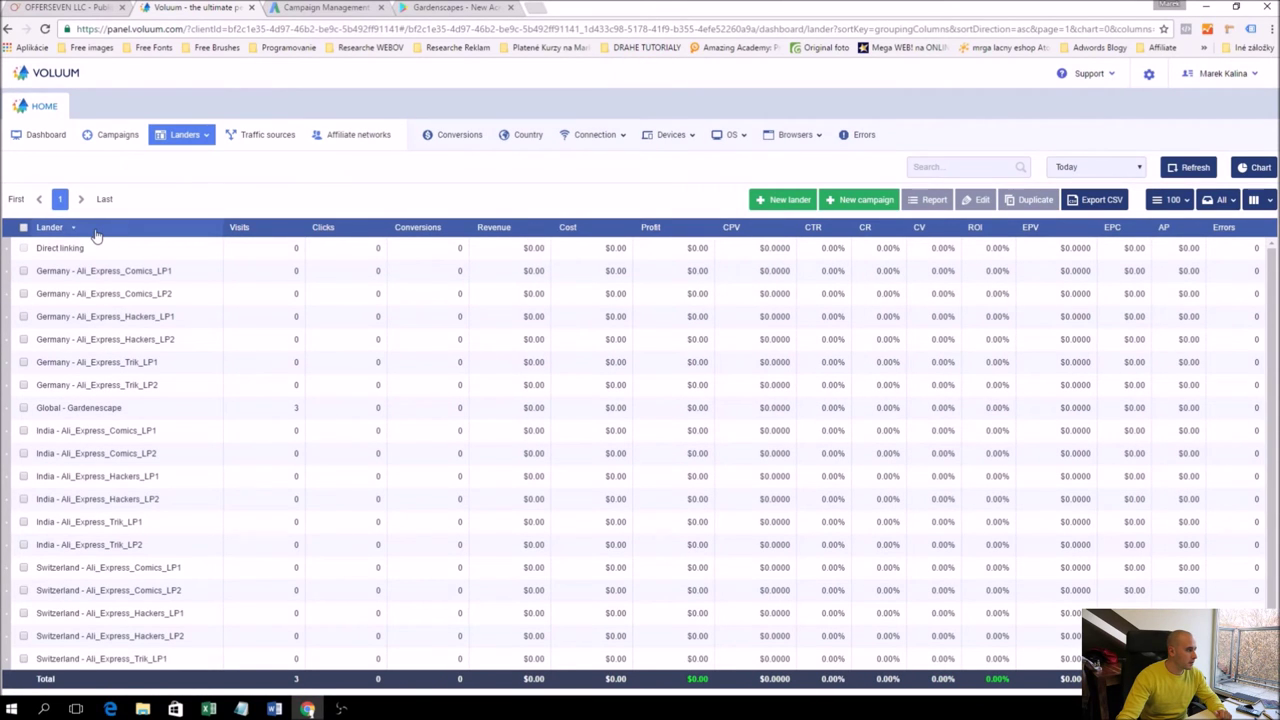
left_click(96, 230)
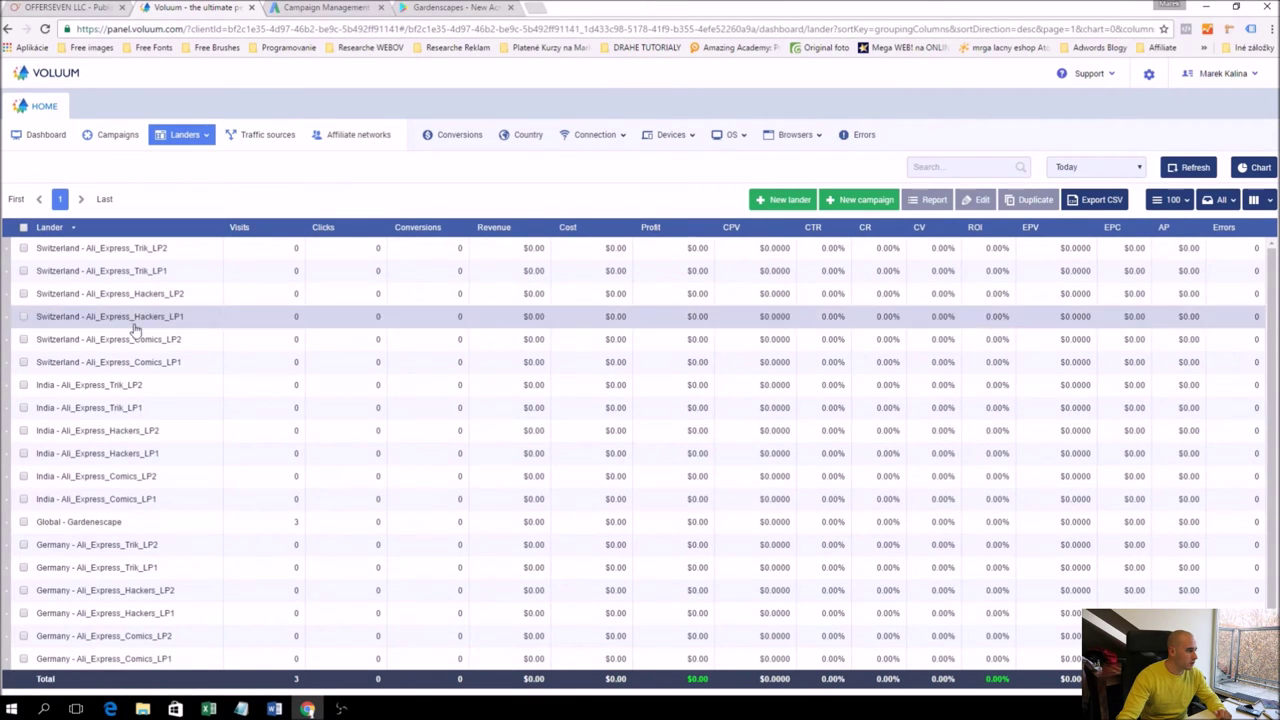
scroll(171, 500, "down", 1)
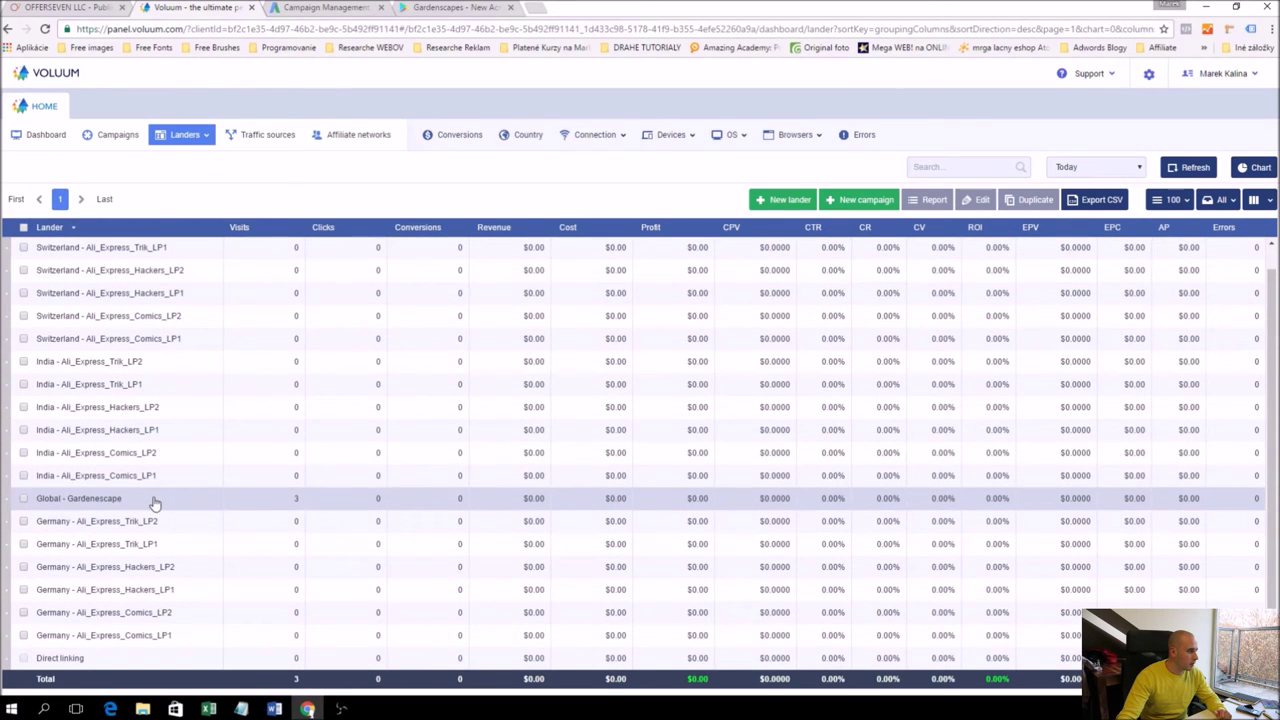
Copy the URL from the Global - Gardenescape lander's settings and load it in a new browser tab
left_click(155, 503)
left_click(920, 199)
key("Tab")
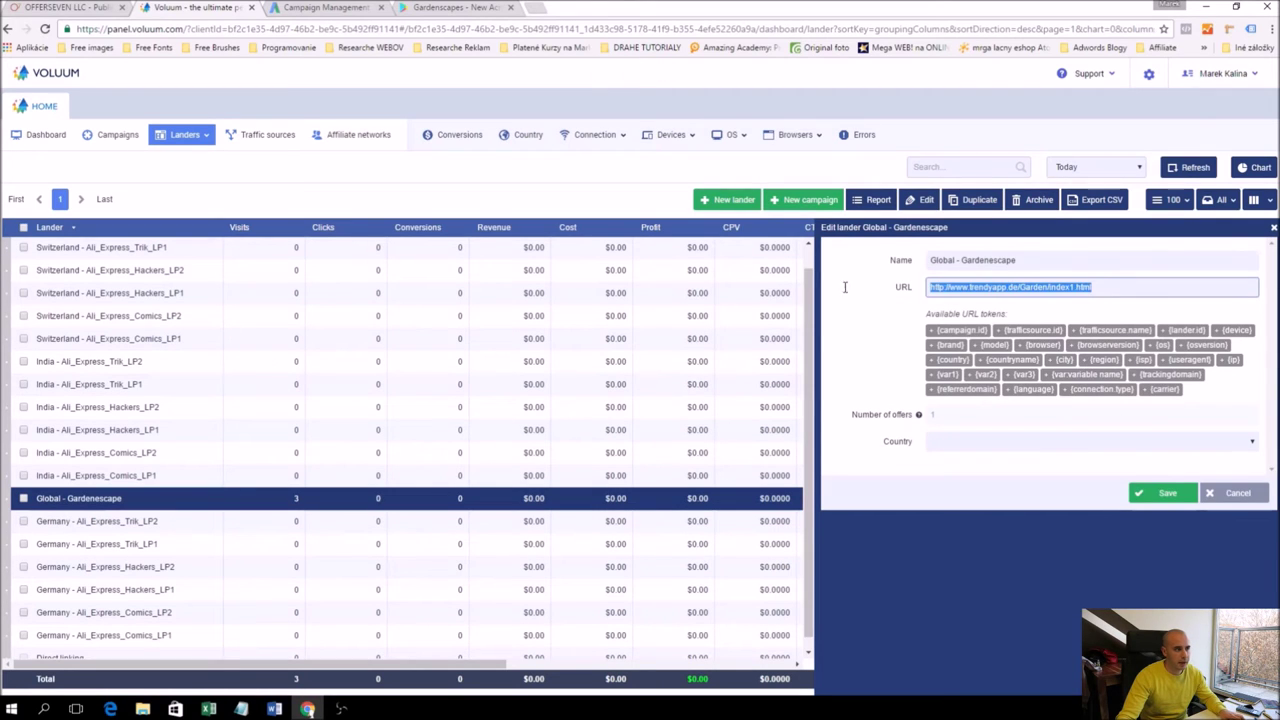
key("ctrl+c")
left_click(533, 8)
key("ctrl+v")
key("Return")
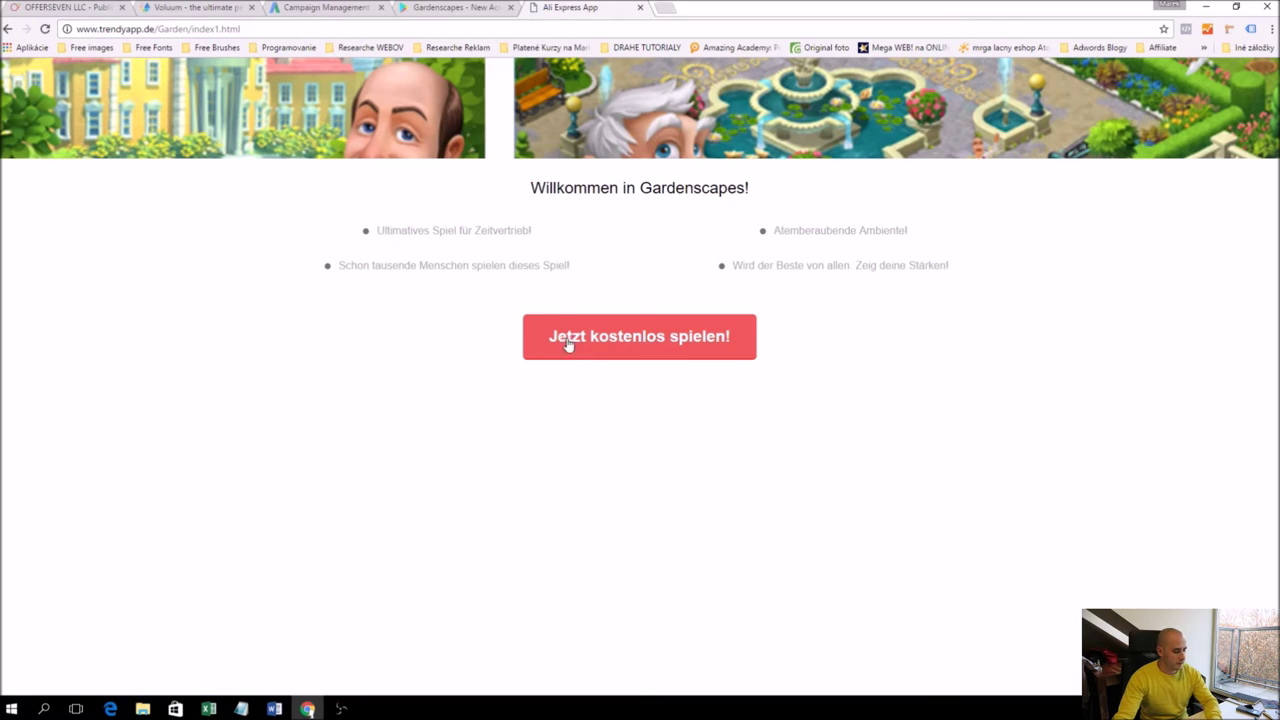
Preview the landing page in the developer tools' Responsive device mode and widen the viewport to about 507 px
key("ctrl+shift+i")
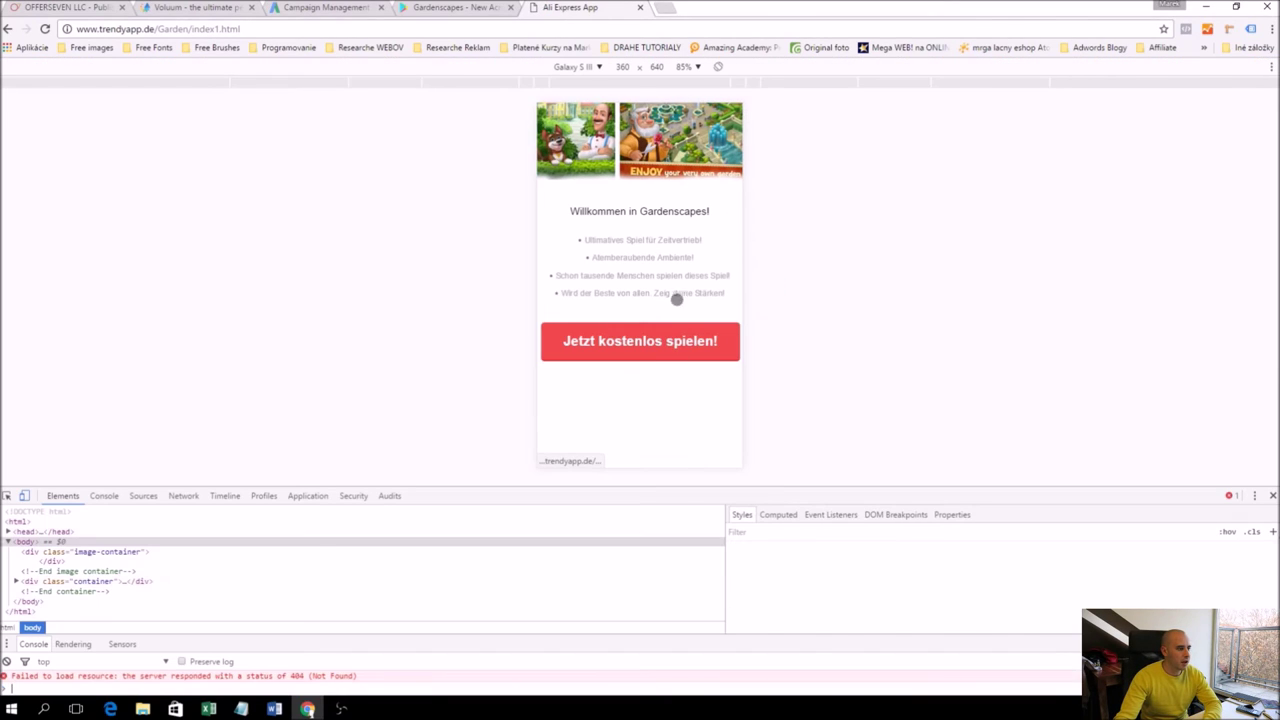
left_click(601, 67)
left_click(583, 86)
left_click_drag(746, 288, 791, 287)
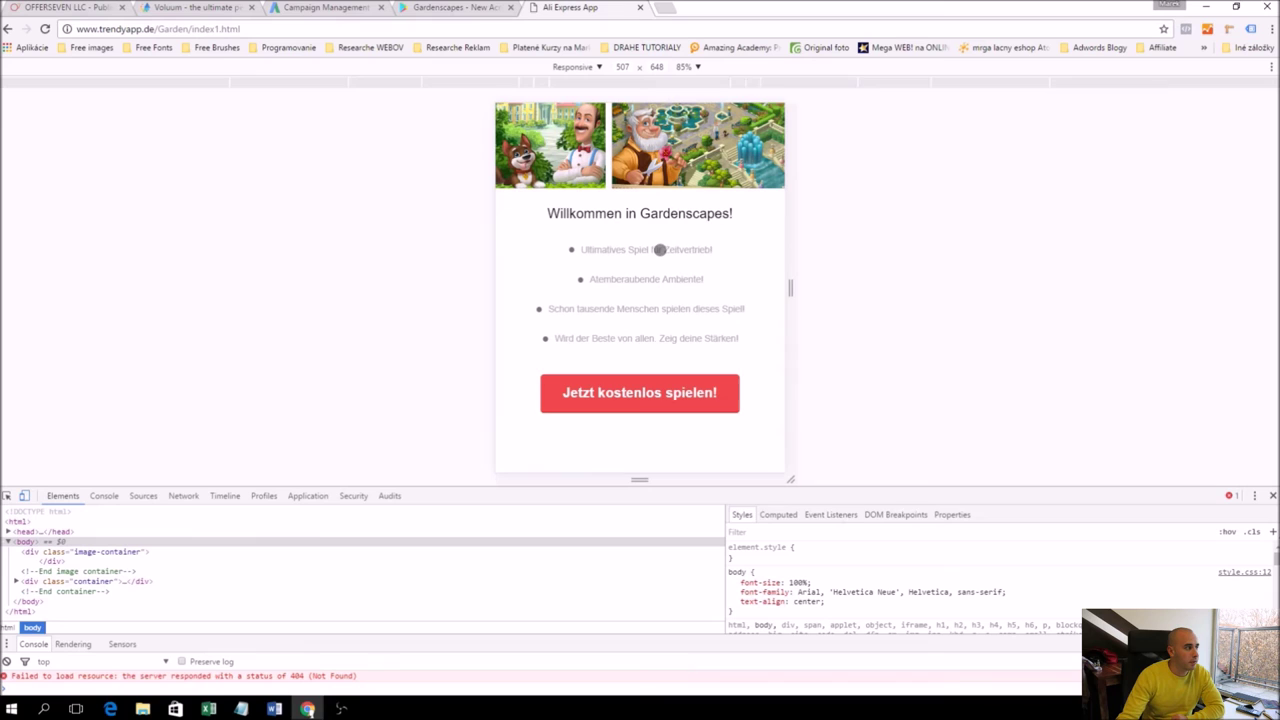
Return to Voluum and start a new Facebook campaign with Path as its destination
left_click(316, 7)
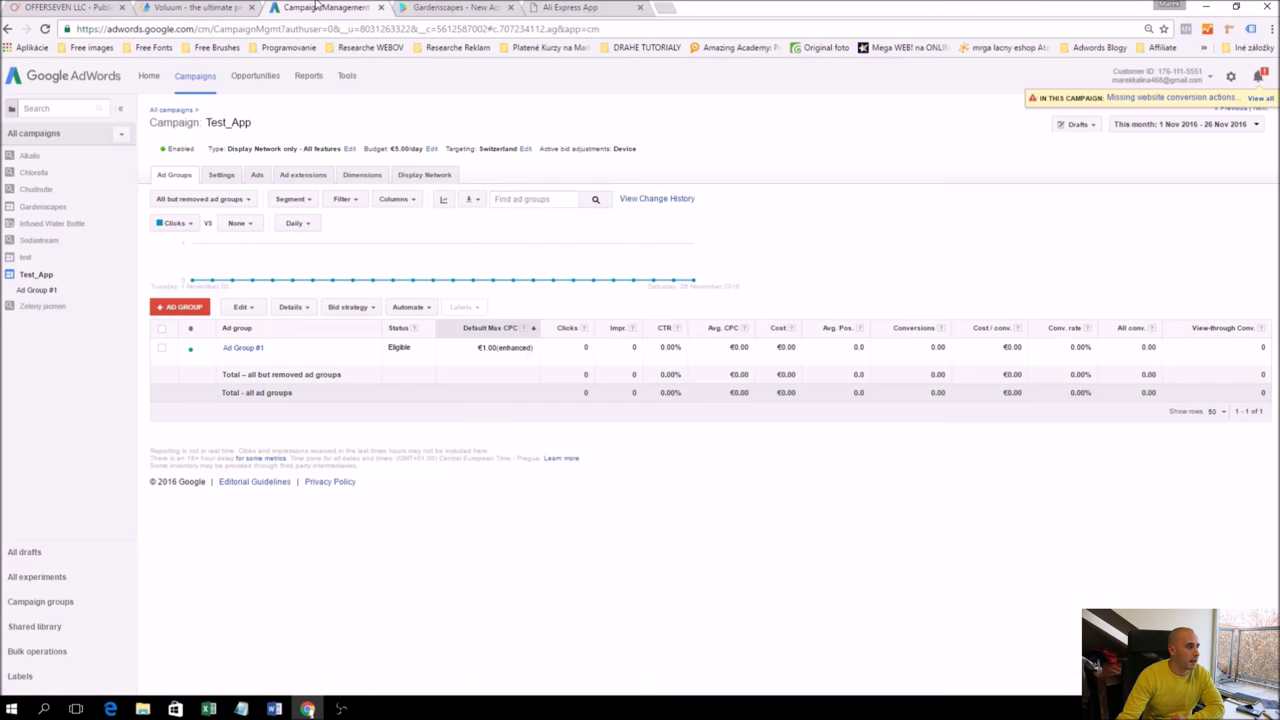
left_click(220, 7)
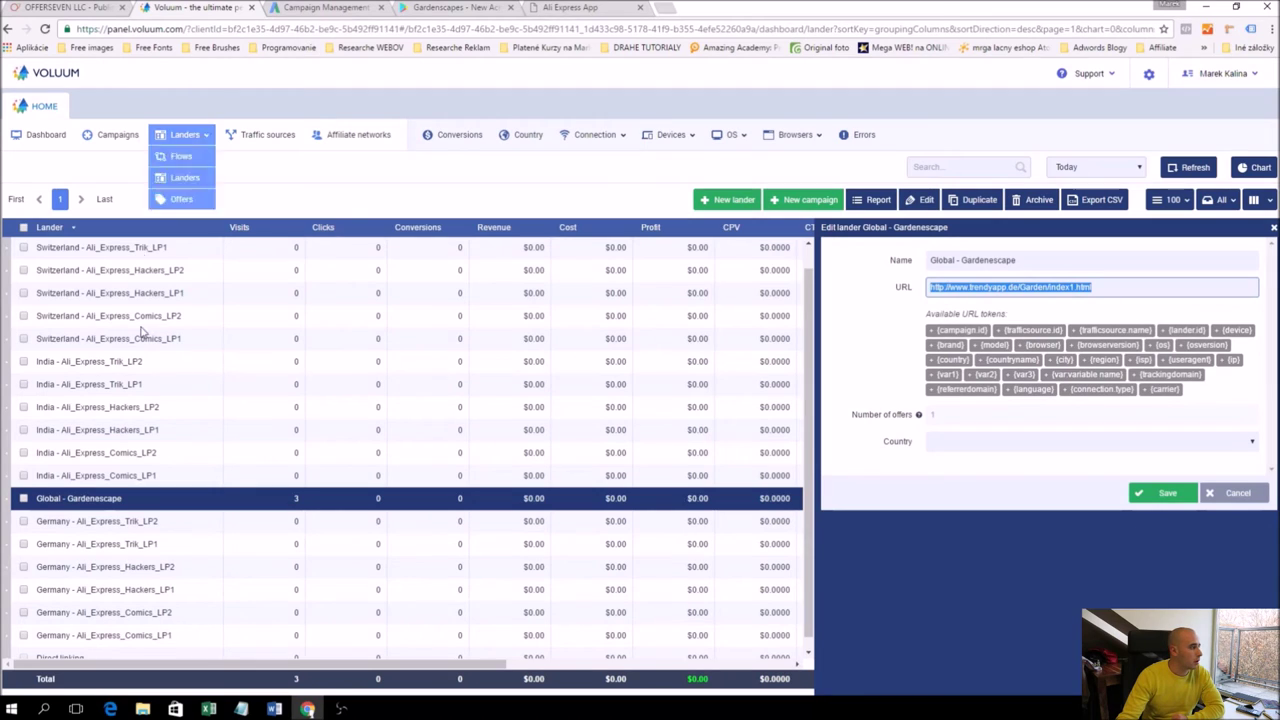
left_click(108, 134)
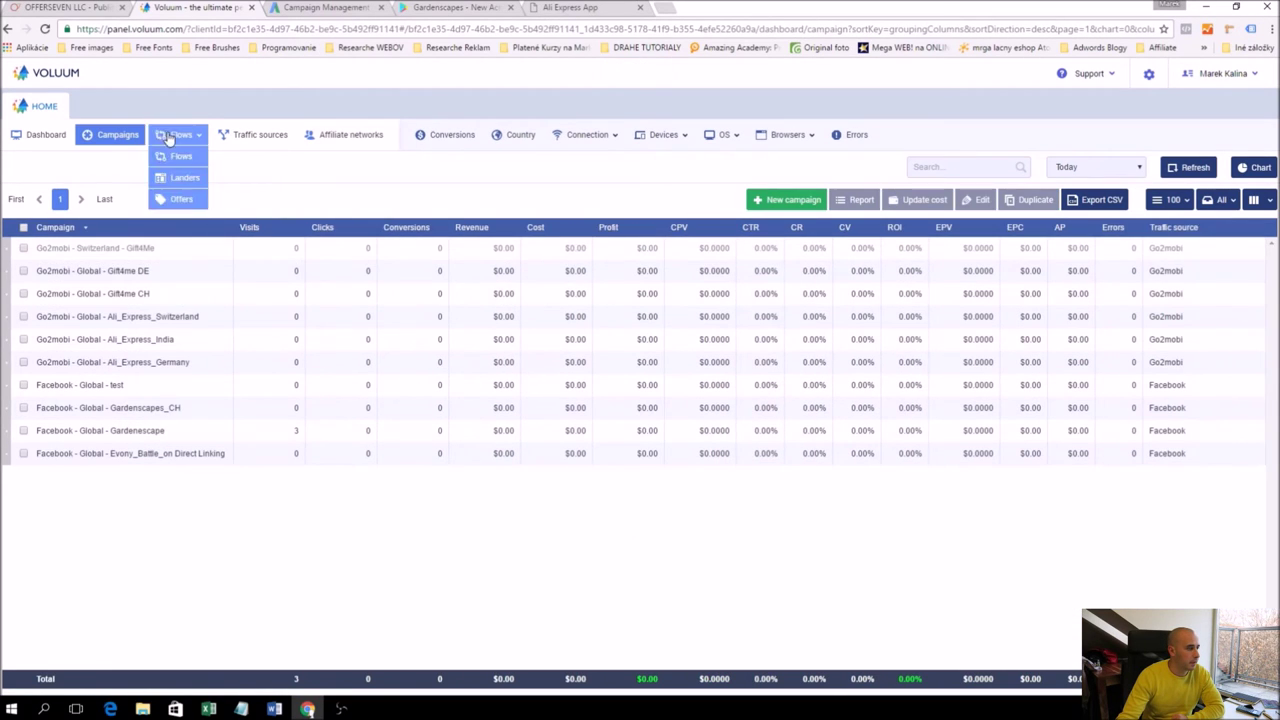
left_click(798, 201)
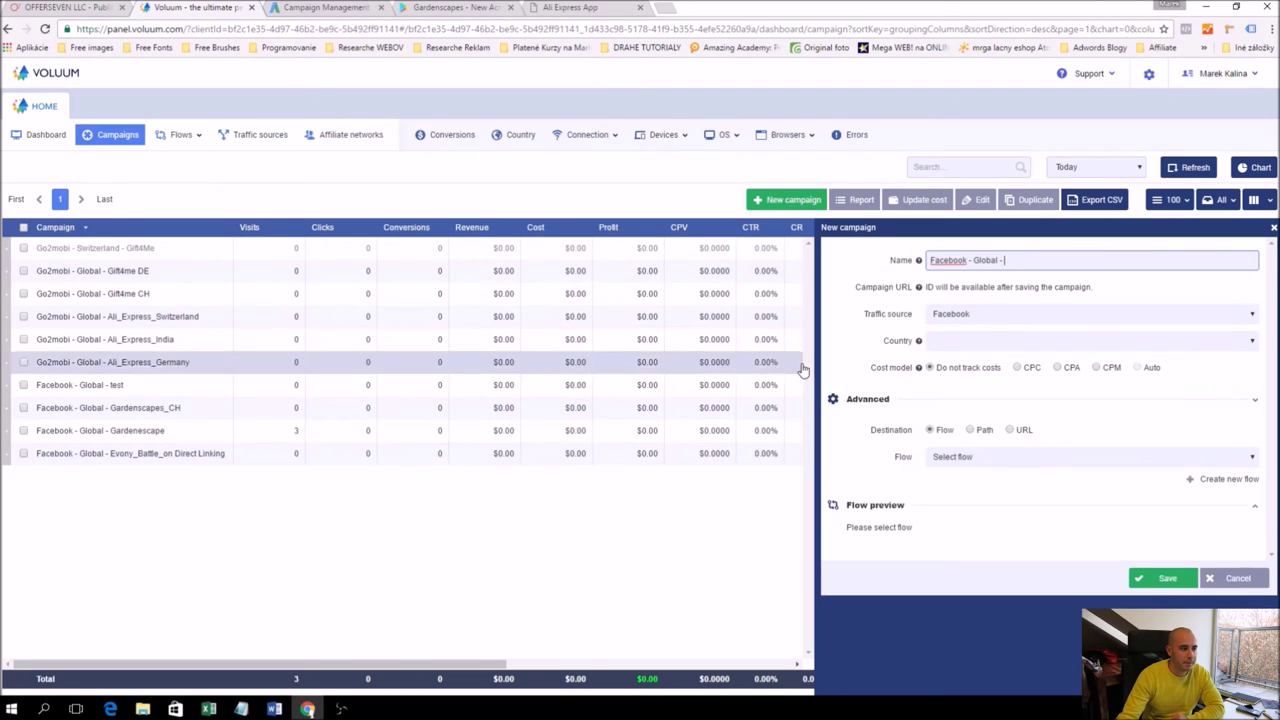
left_click(970, 341)
left_click(857, 355)
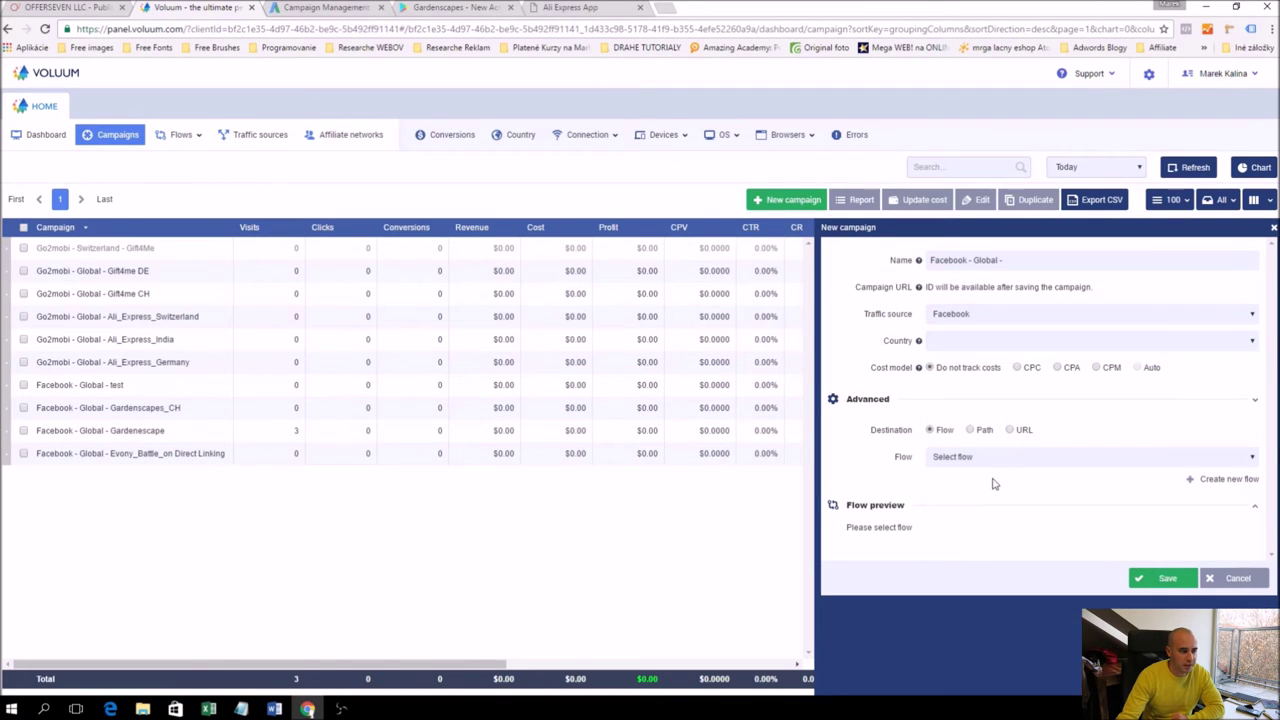
left_click(970, 430)
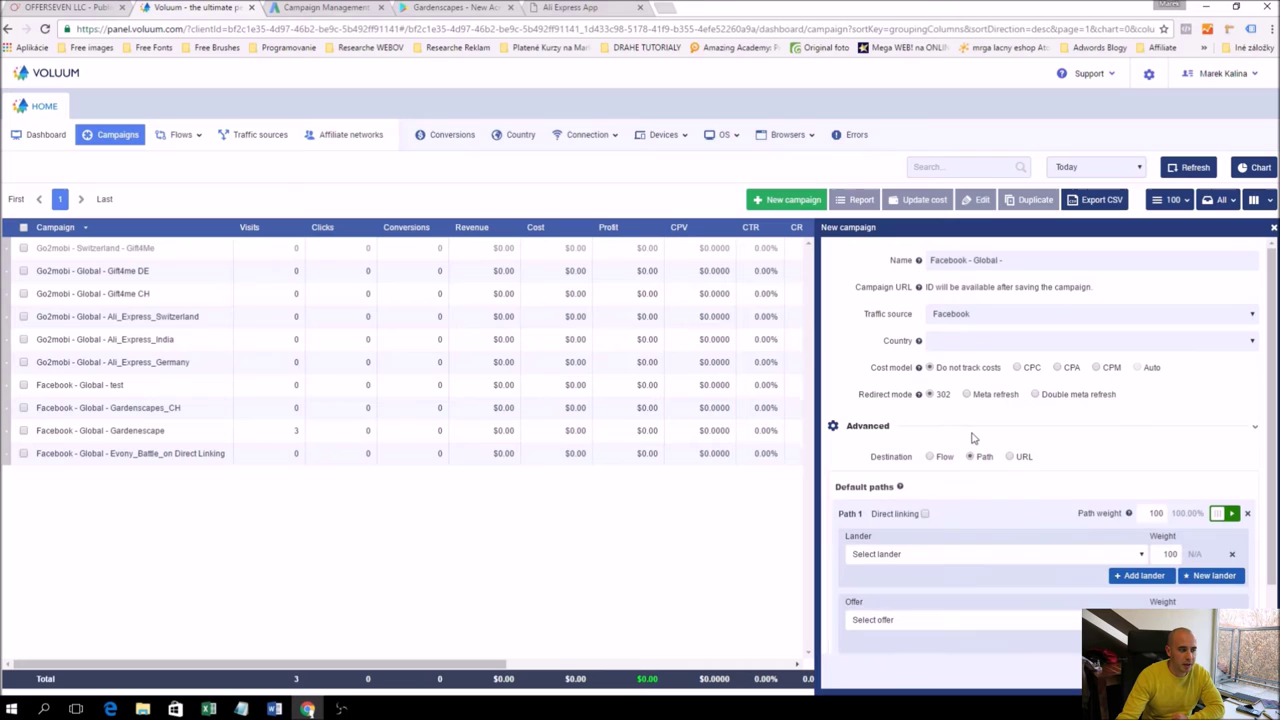
Assign Path 1 the Global - Gardenescape lander and the Offerseven - Swaziland - Gift4me Passthrough offer
scroll(920, 510, "down", 2)
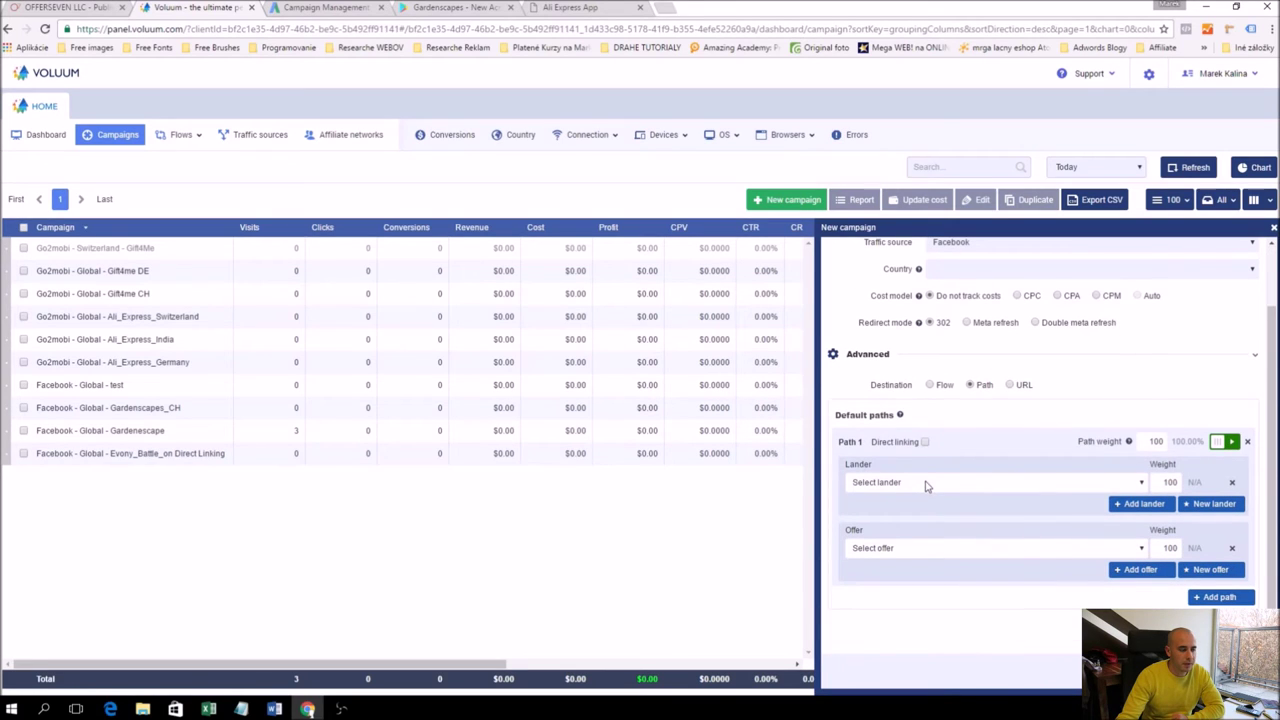
left_click(926, 483)
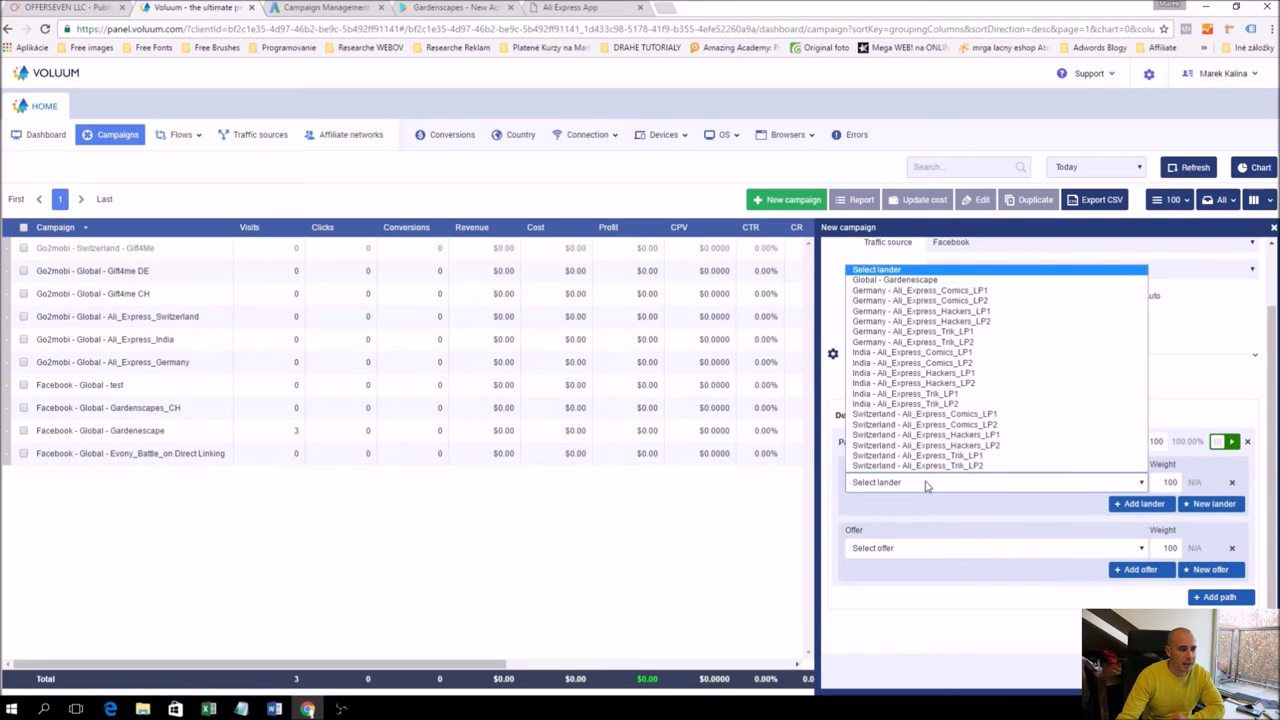
left_click(918, 281)
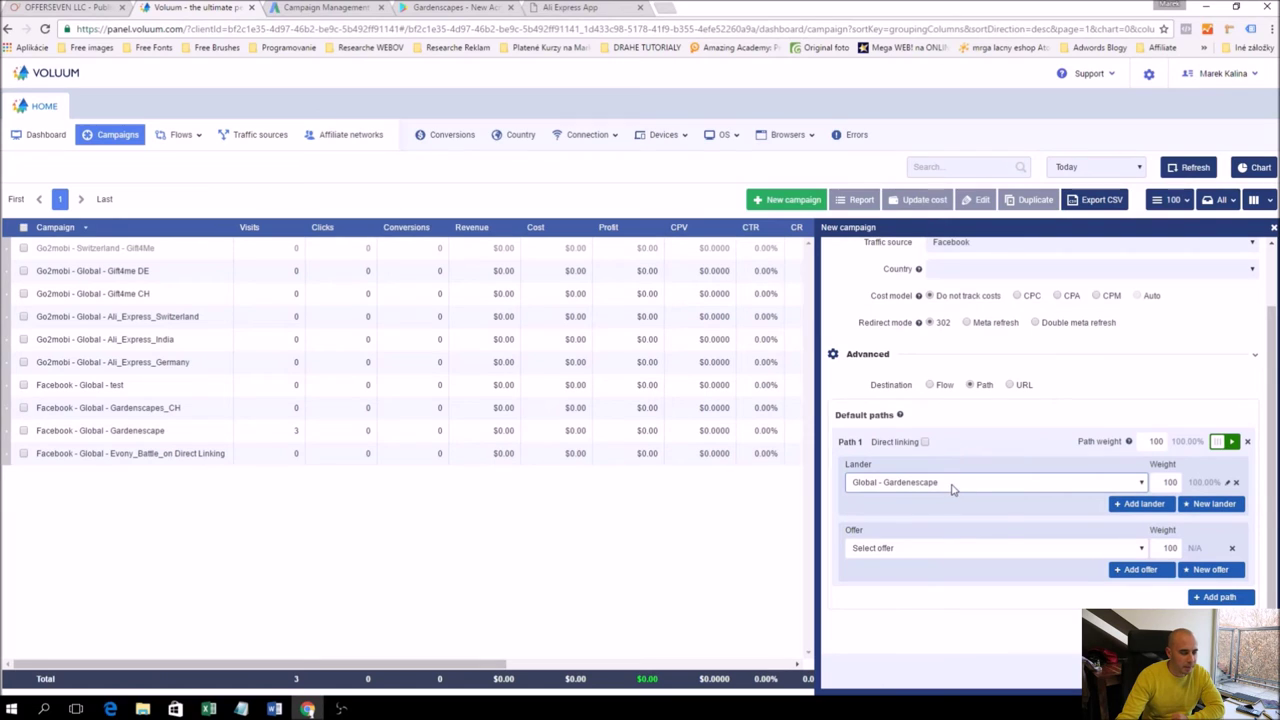
left_click(954, 552)
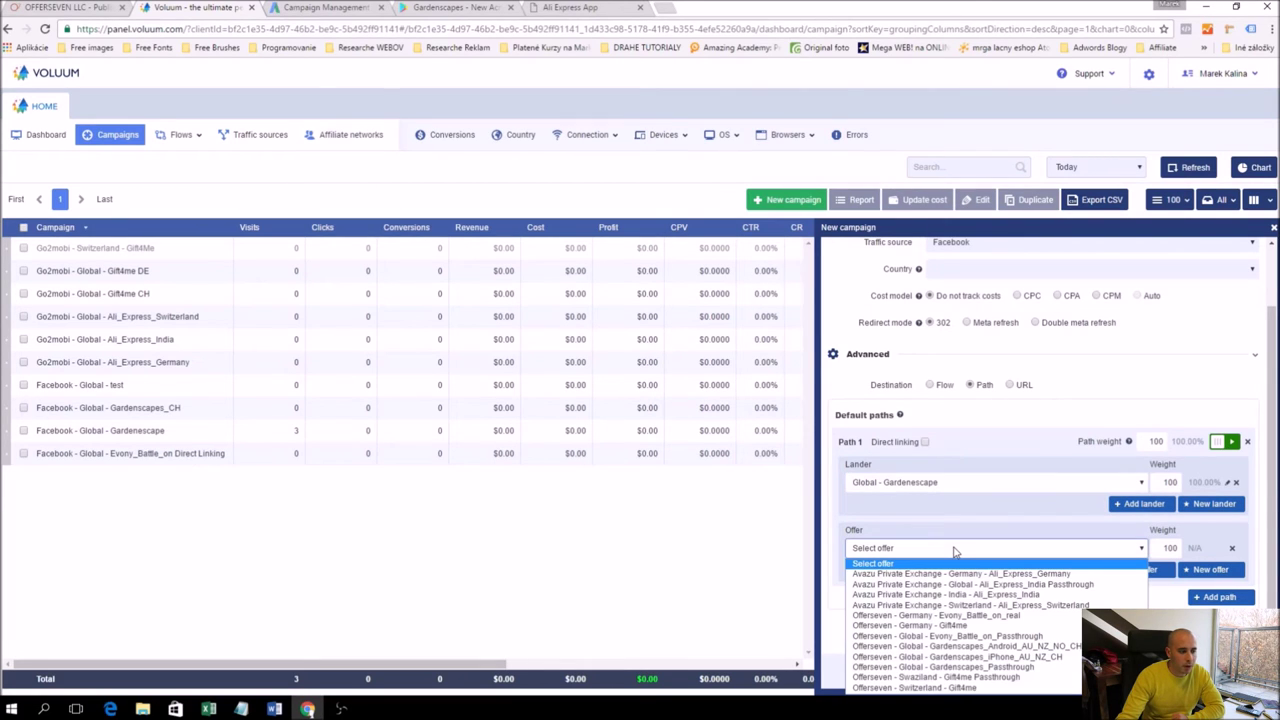
left_click(987, 678)
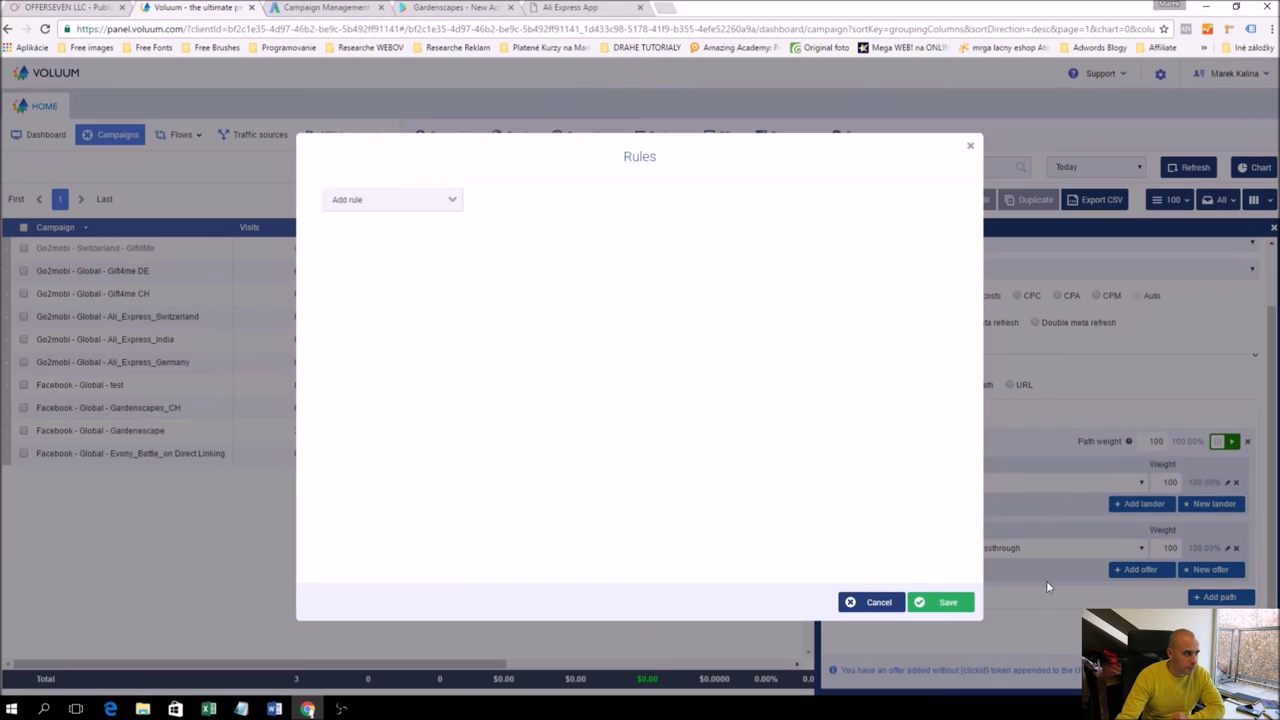
left_click(452, 204)
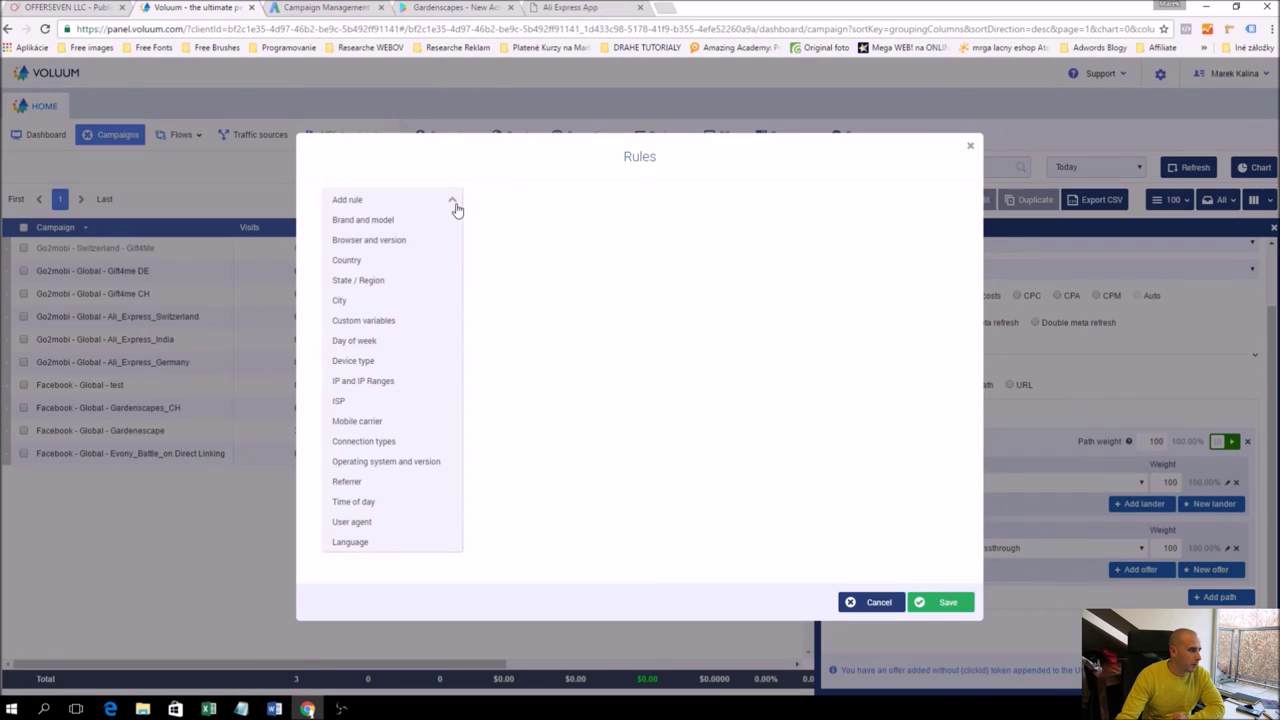
left_click(354, 302)
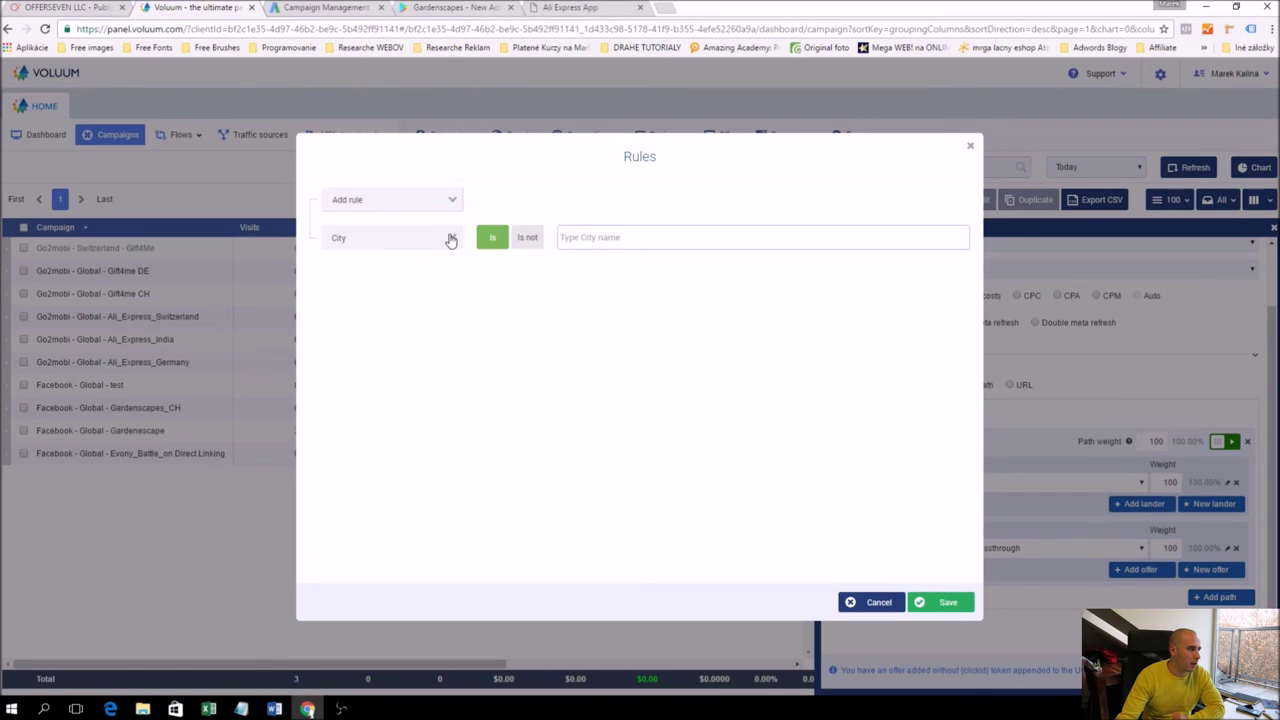
left_click(451, 238)
Add a Country rule that matches Switzerland
left_click(437, 200)
left_click(370, 263)
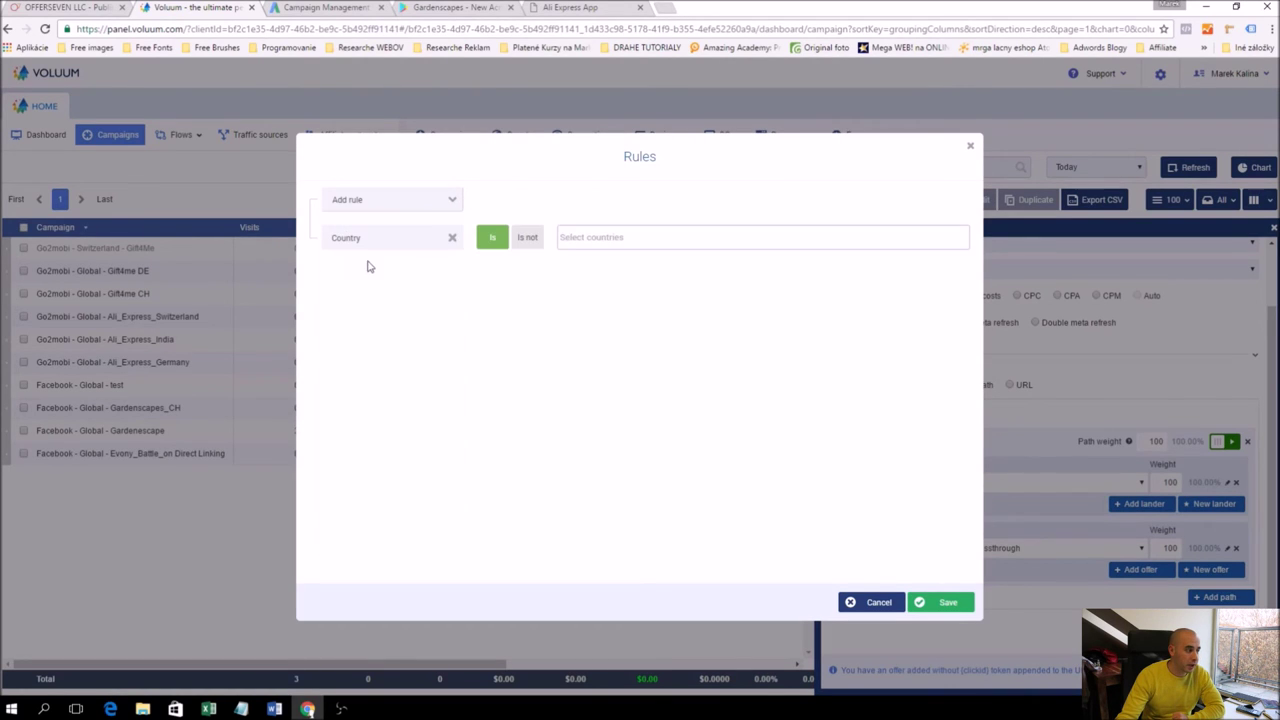
left_click(616, 237)
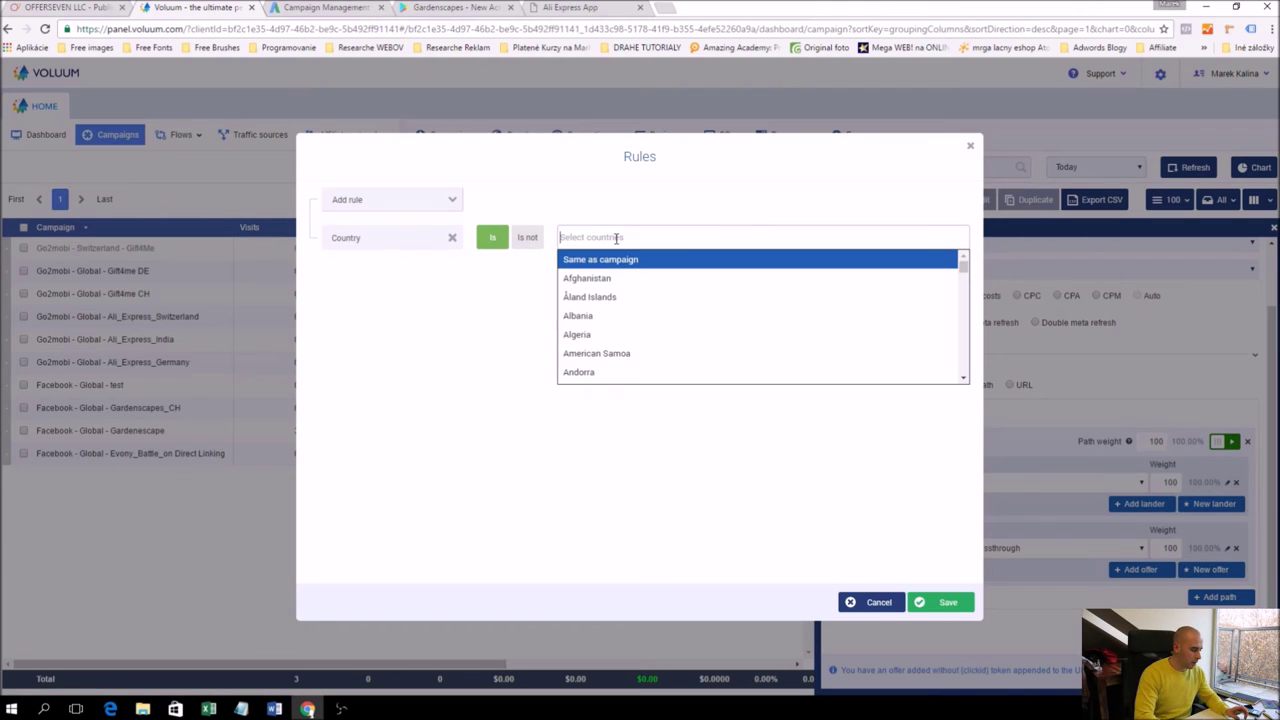
type("swi")
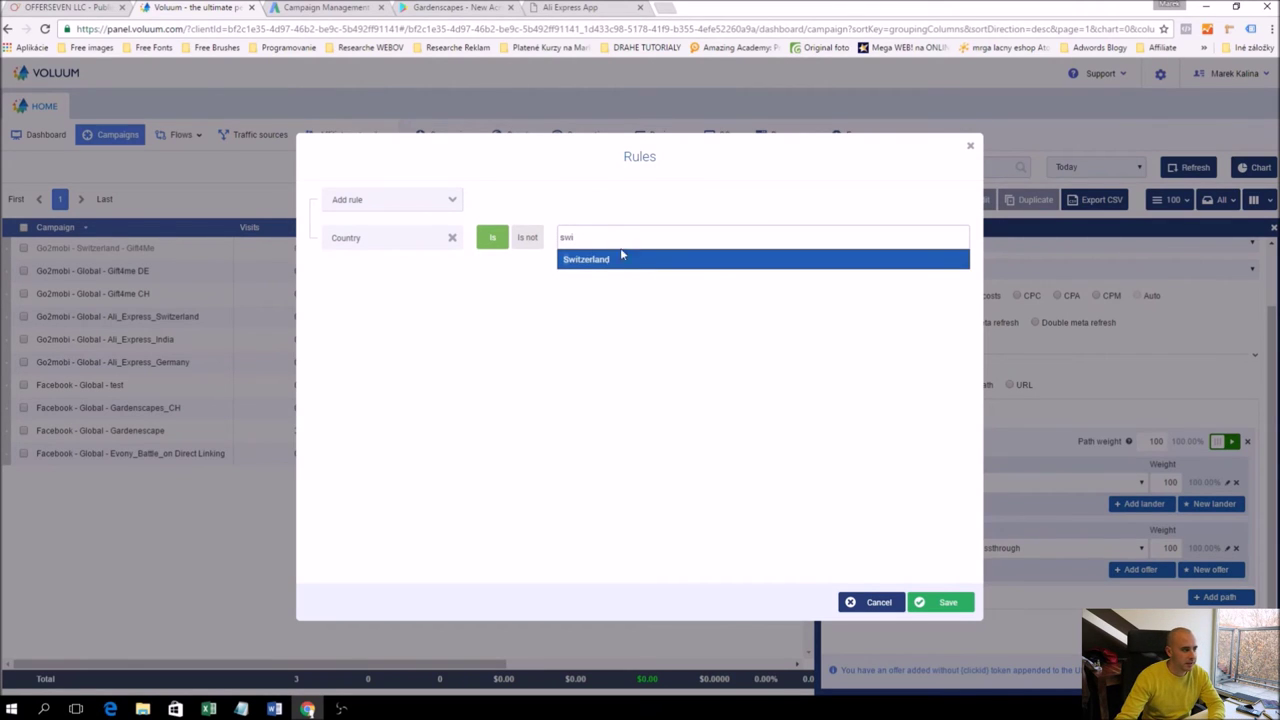
left_click(598, 260)
left_click(300, 275)
Add an Operating system and version rule that matches any iOS version, and save the rules
left_click(403, 205)
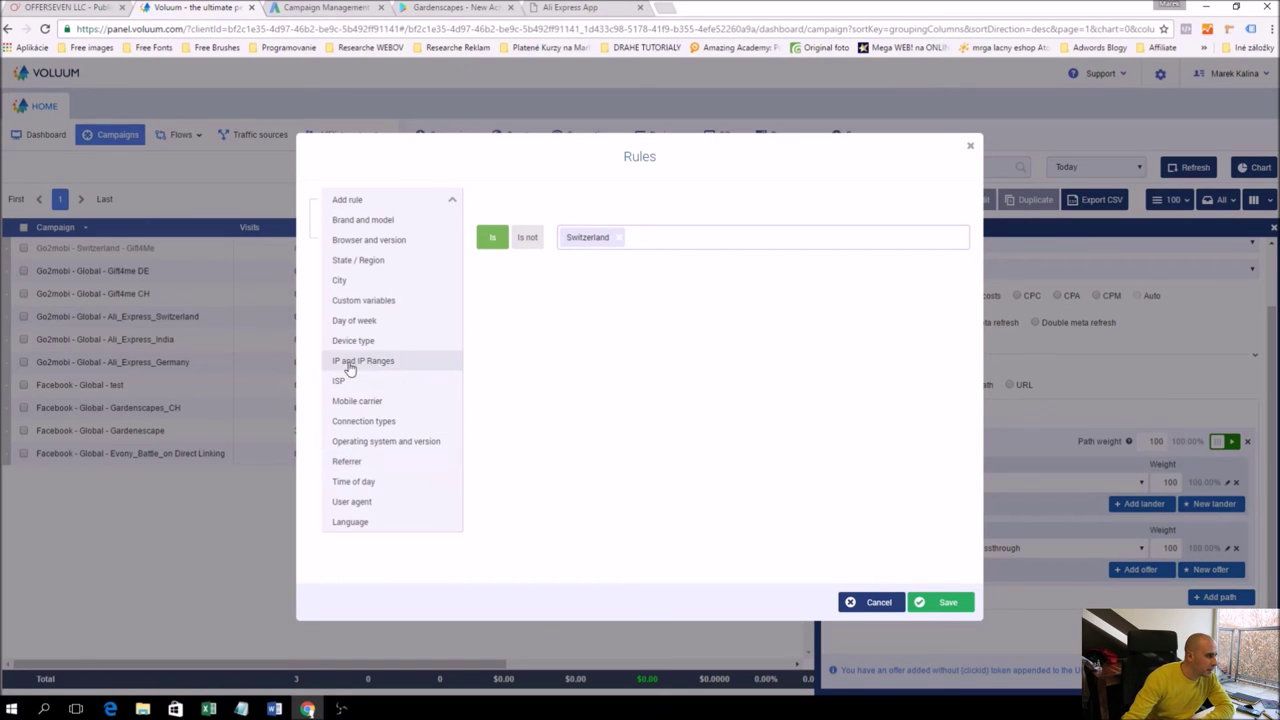
left_click(382, 443)
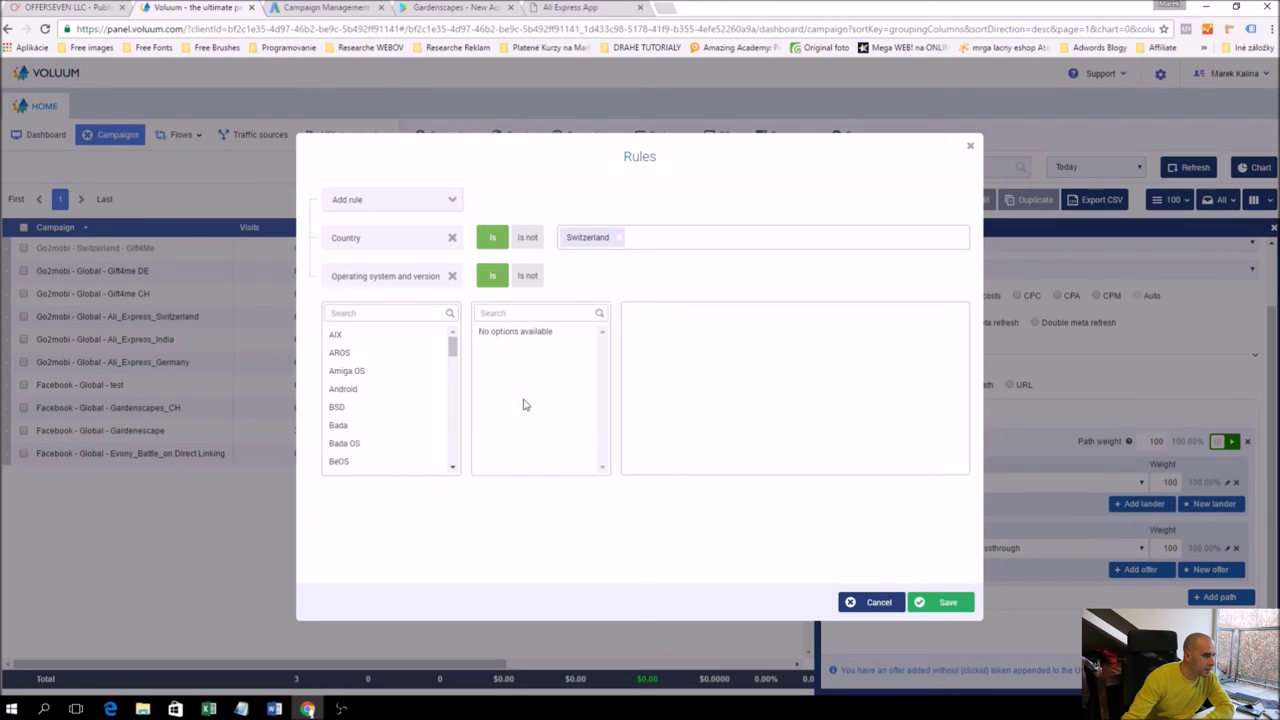
left_click(364, 313)
type("ios")
left_click(345, 334)
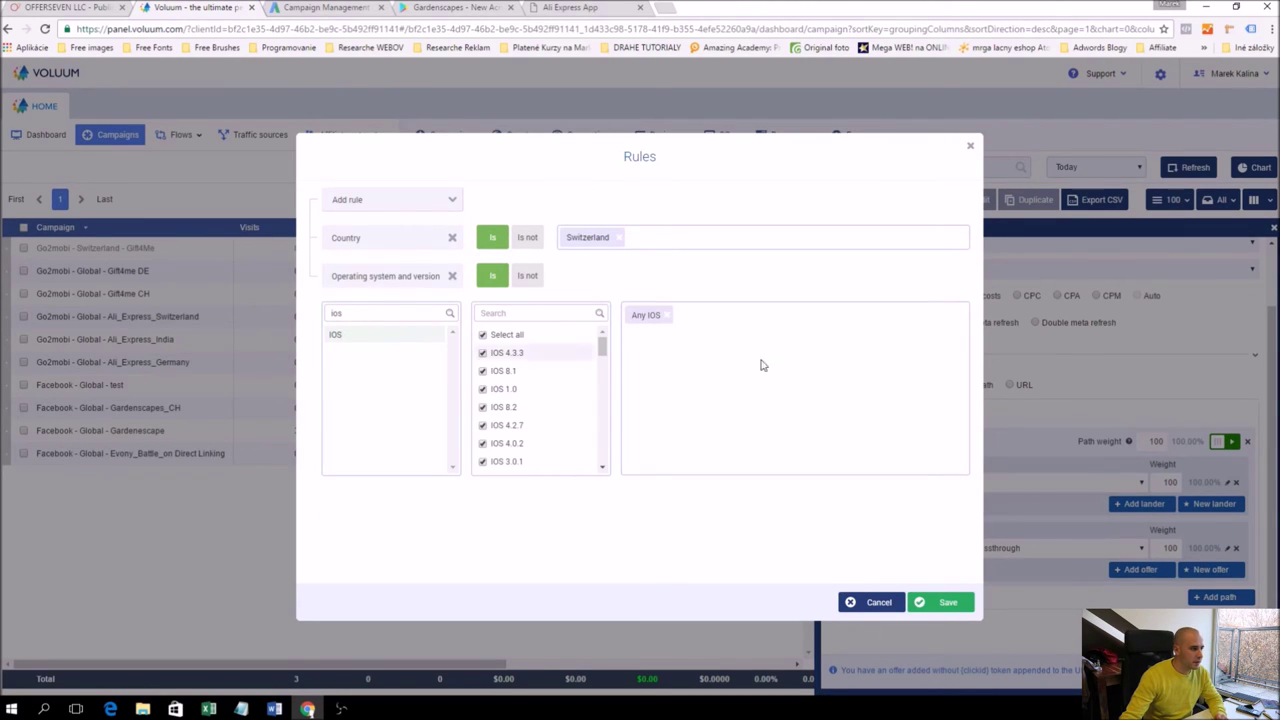
left_click(482, 355)
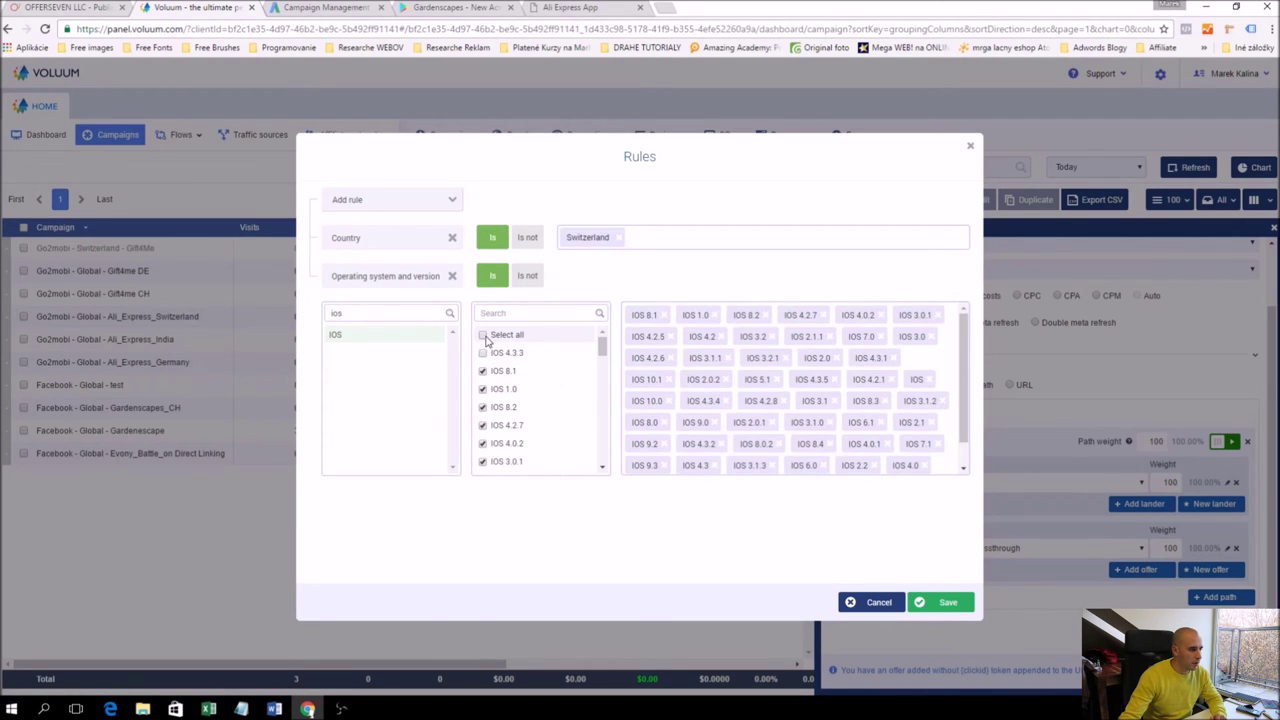
left_click(484, 336)
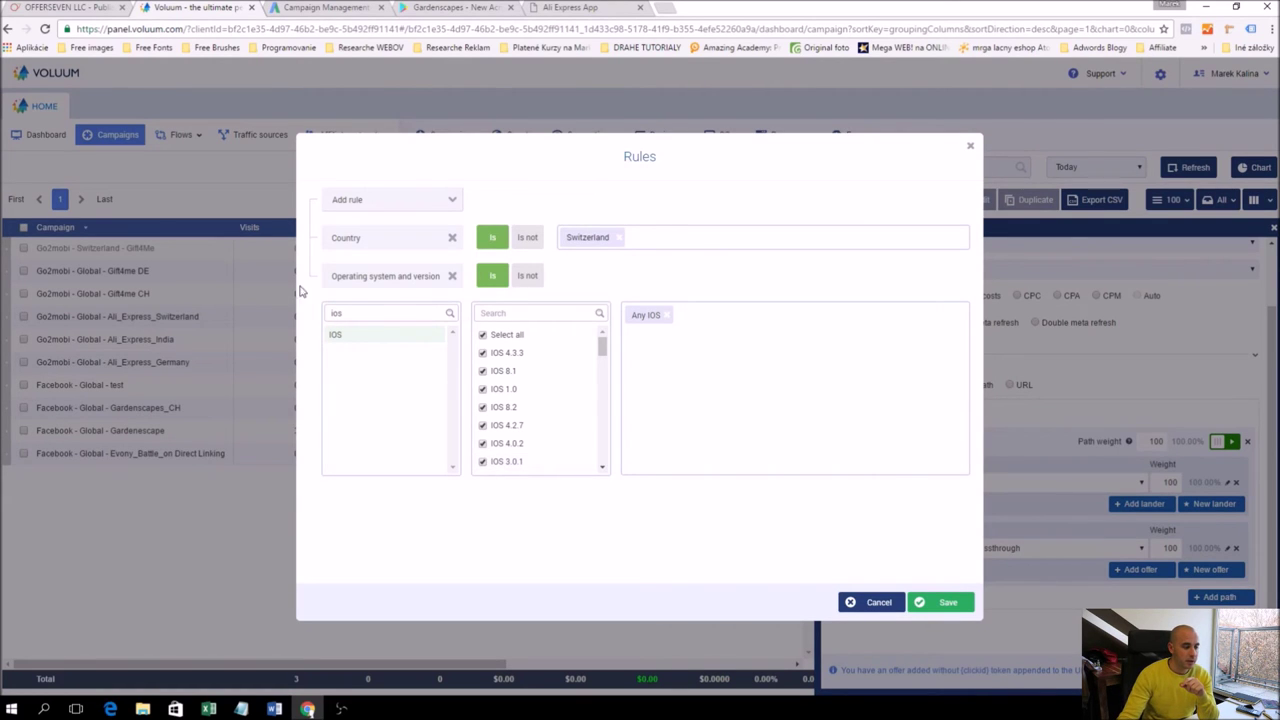
left_click(943, 603)
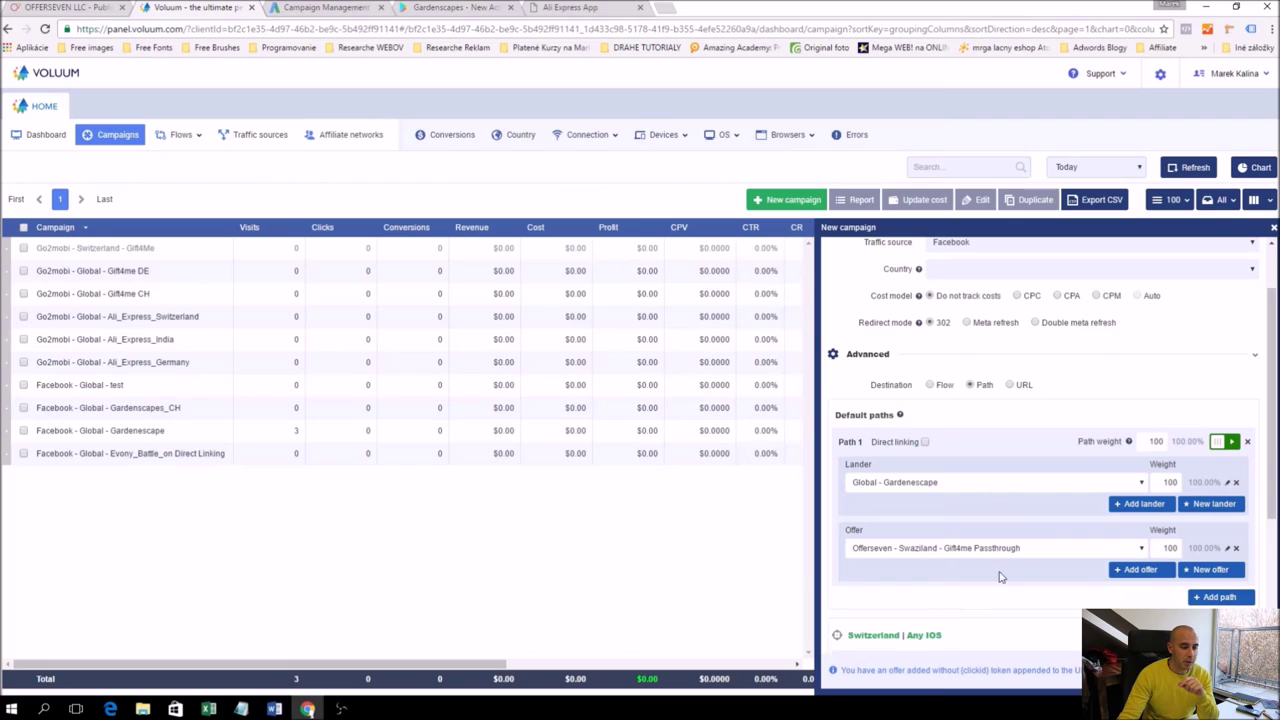
Set the Switzerland | Any IOS path to direct linking with the Offerseven - Global - Gardenscapes_iPhone_AU_NZ_CH offer
scroll(975, 481, "down", 1)
scroll(990, 485, "down", 2)
left_click(938, 505)
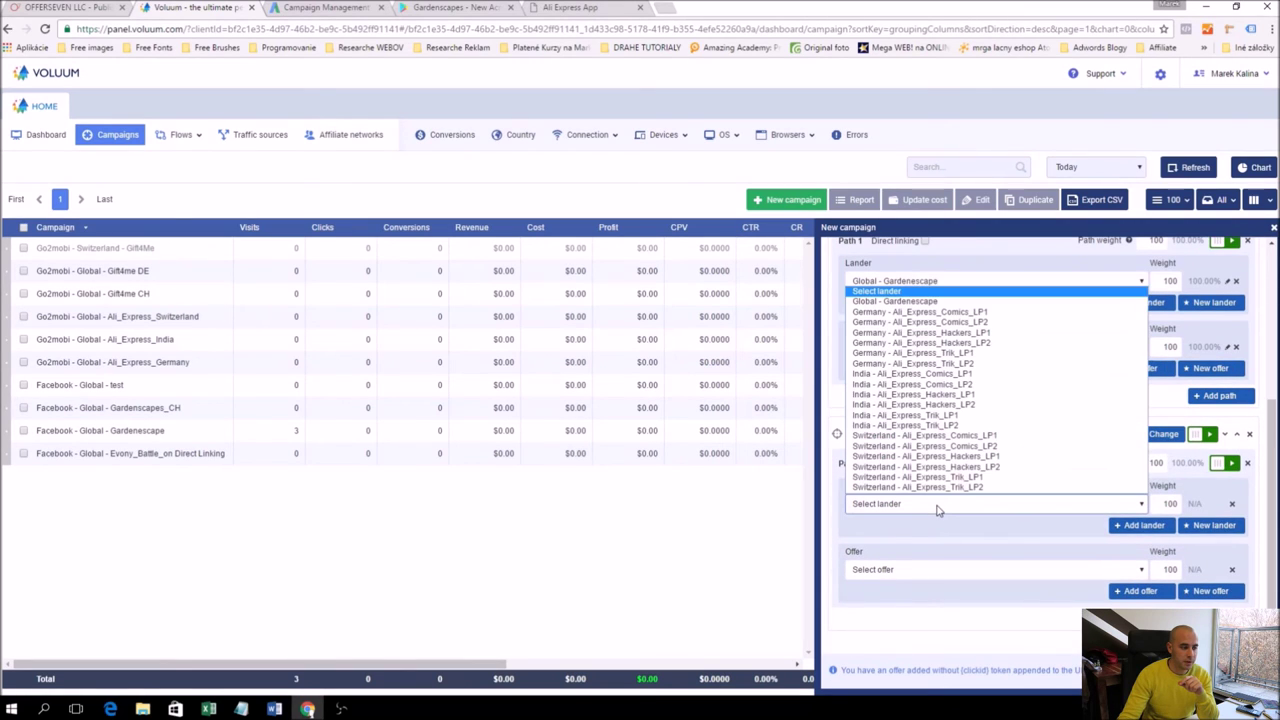
left_click(938, 508)
left_click(924, 464)
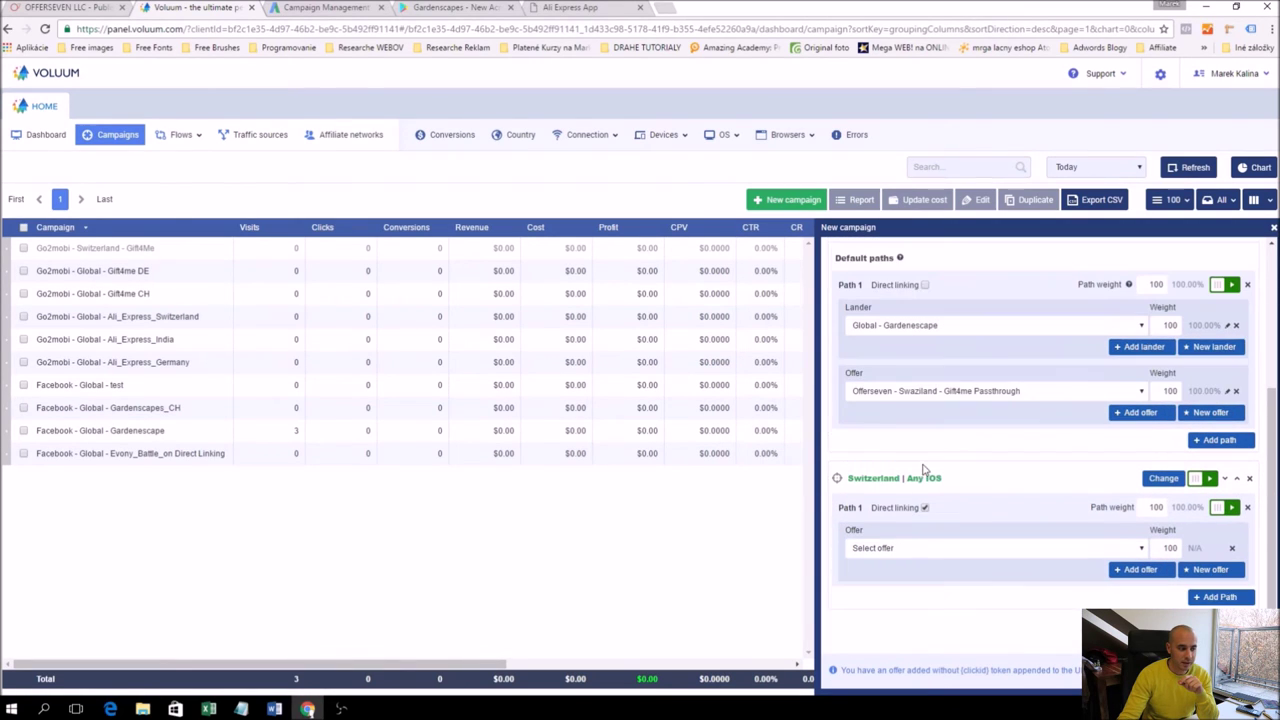
left_click(925, 550)
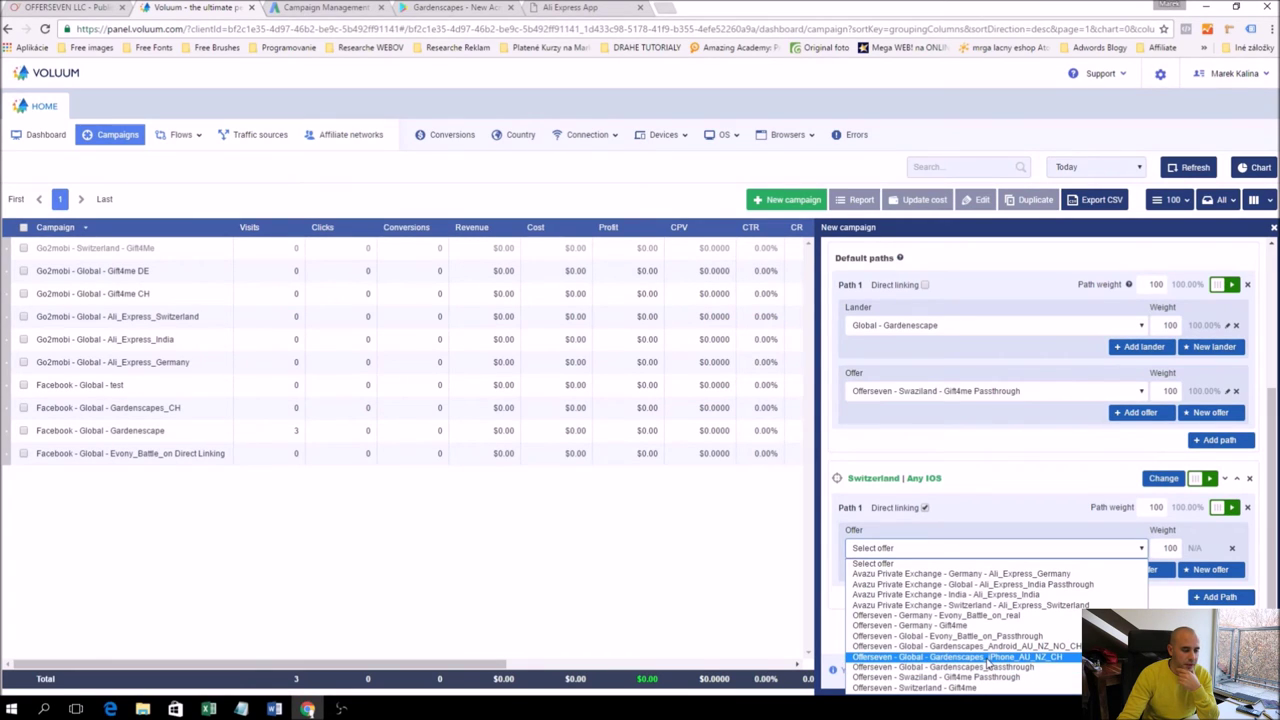
left_click(988, 657)
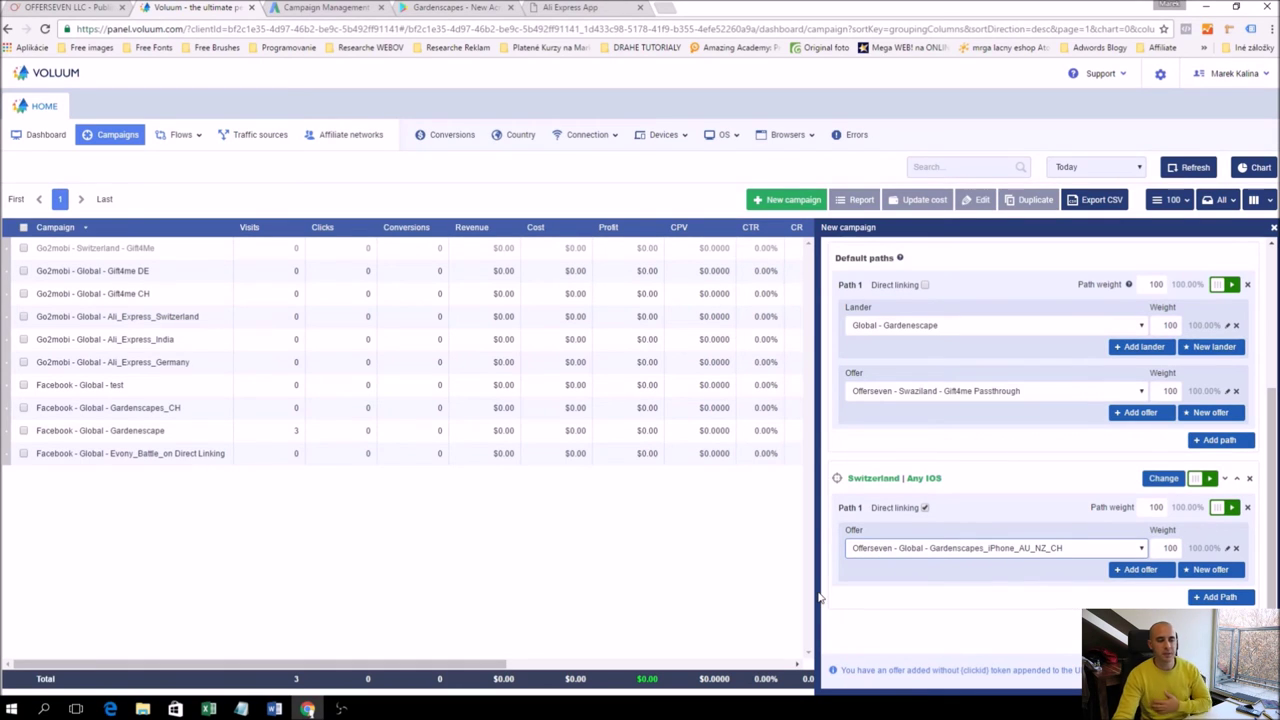
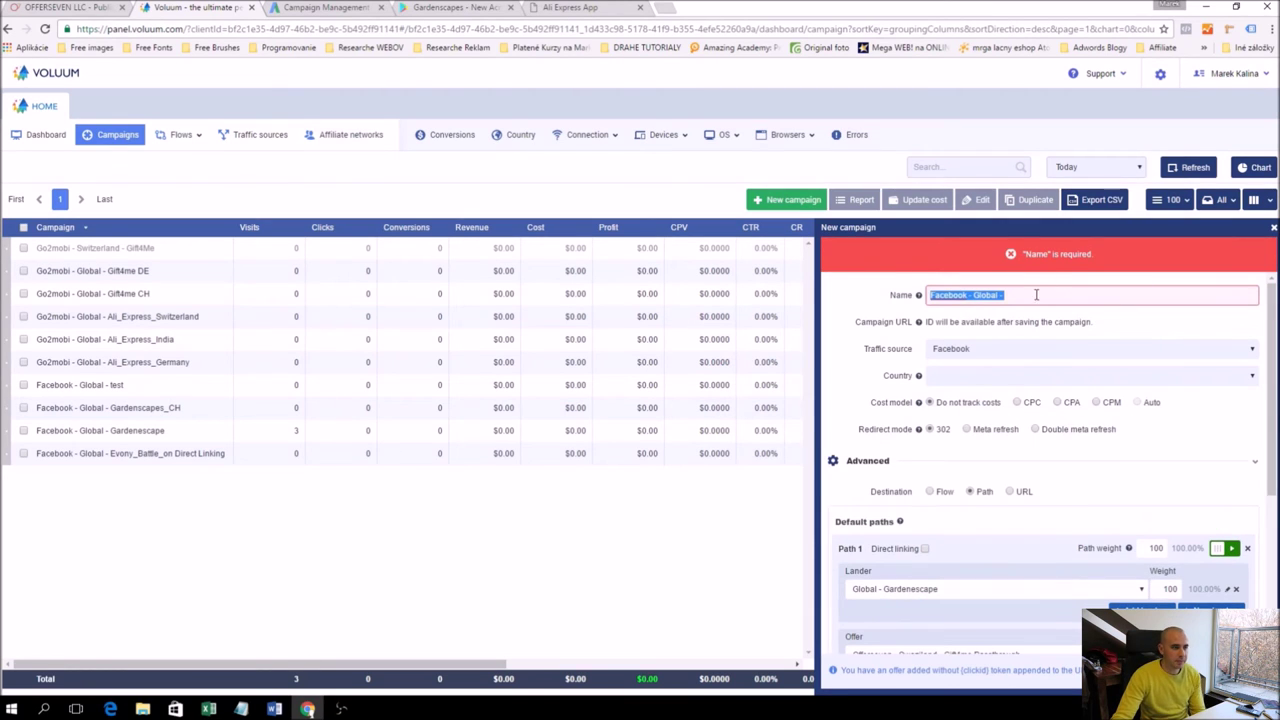
Name the new campaign "Facebook - Global - Gardenescape" and discard the unsaved form
left_click(1034, 295)
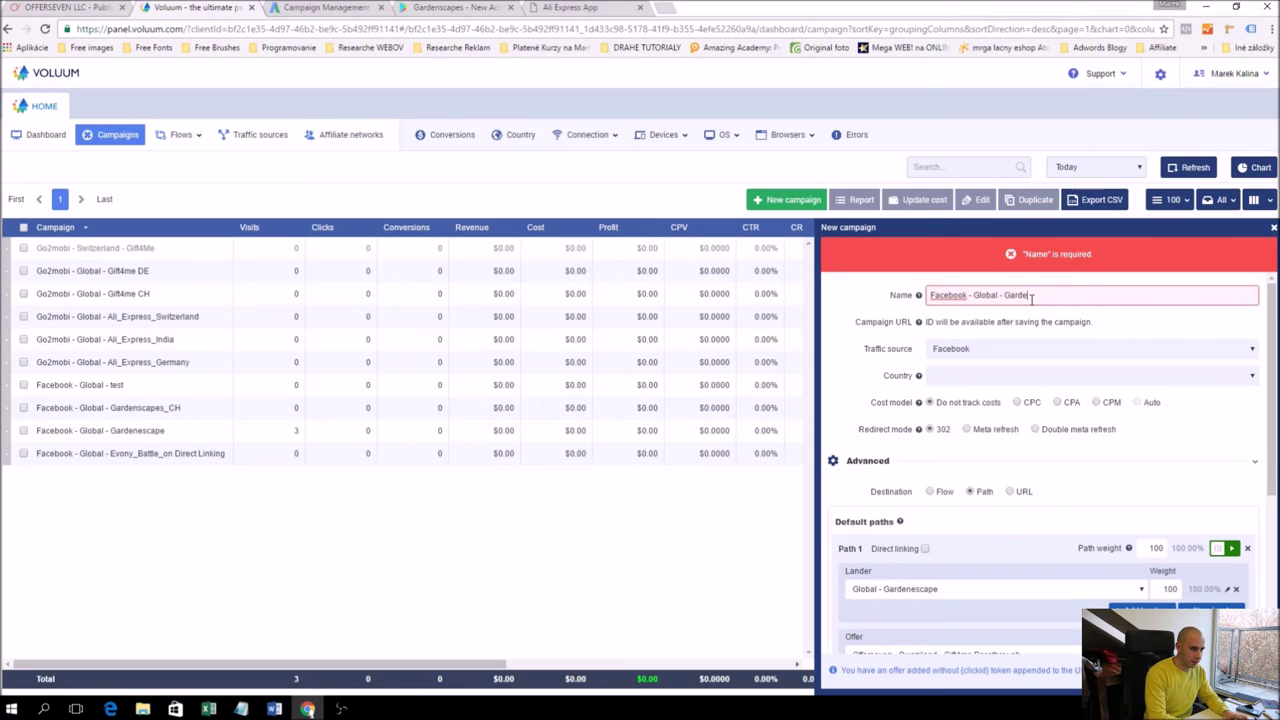
type("Gardenescape")
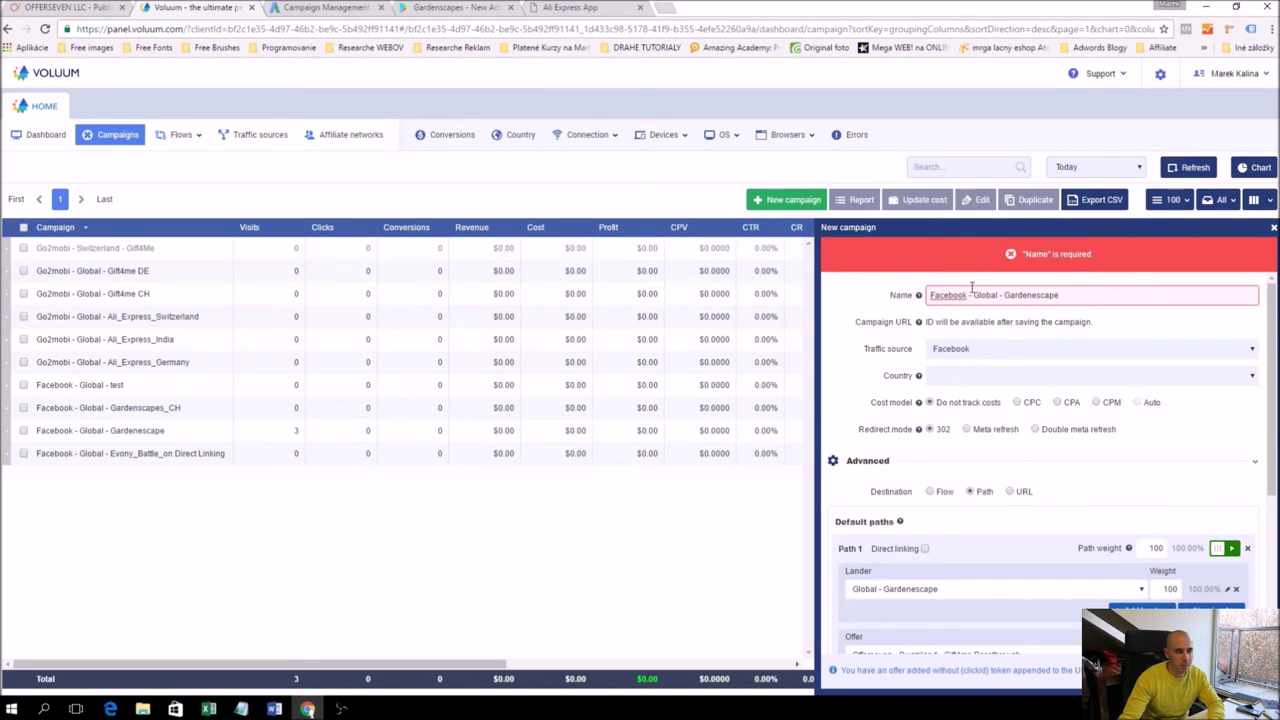
key("Escape")
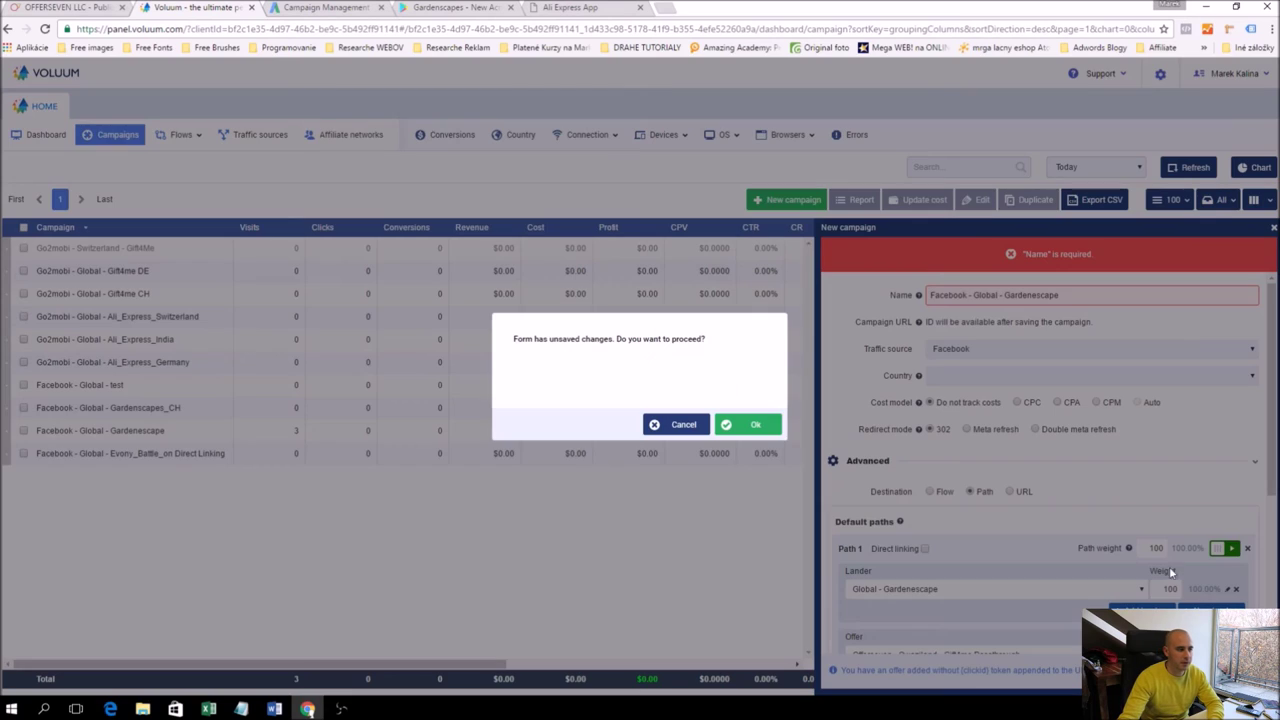
left_click(750, 424)
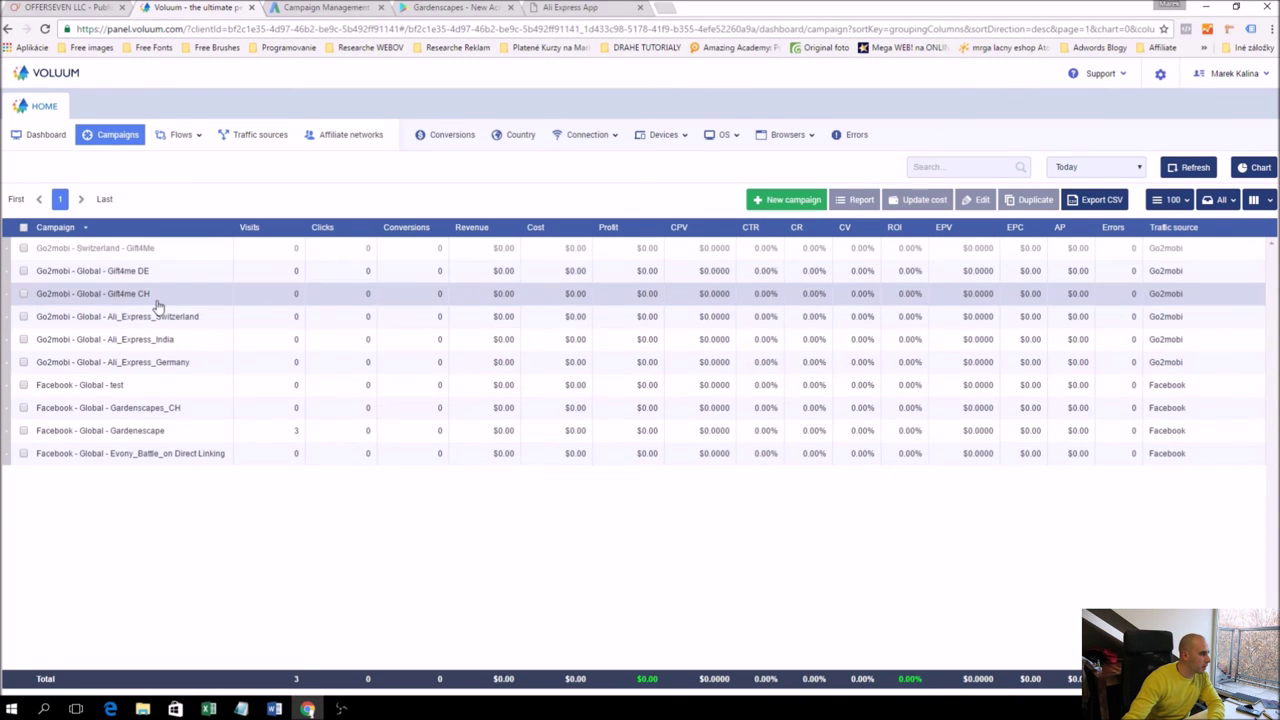
Open the Facebook - Global - Gardenscapes_CH campaign for editing and review its default and rule-based paths
left_click(141, 414)
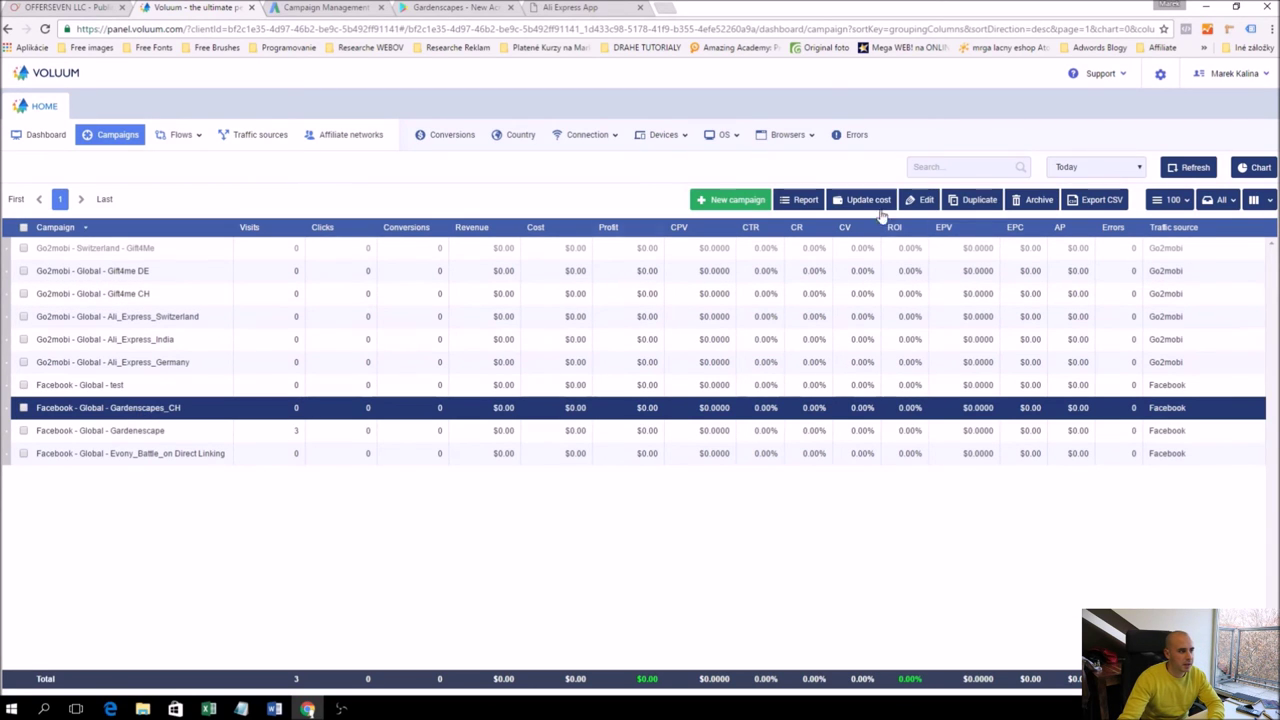
left_click(924, 201)
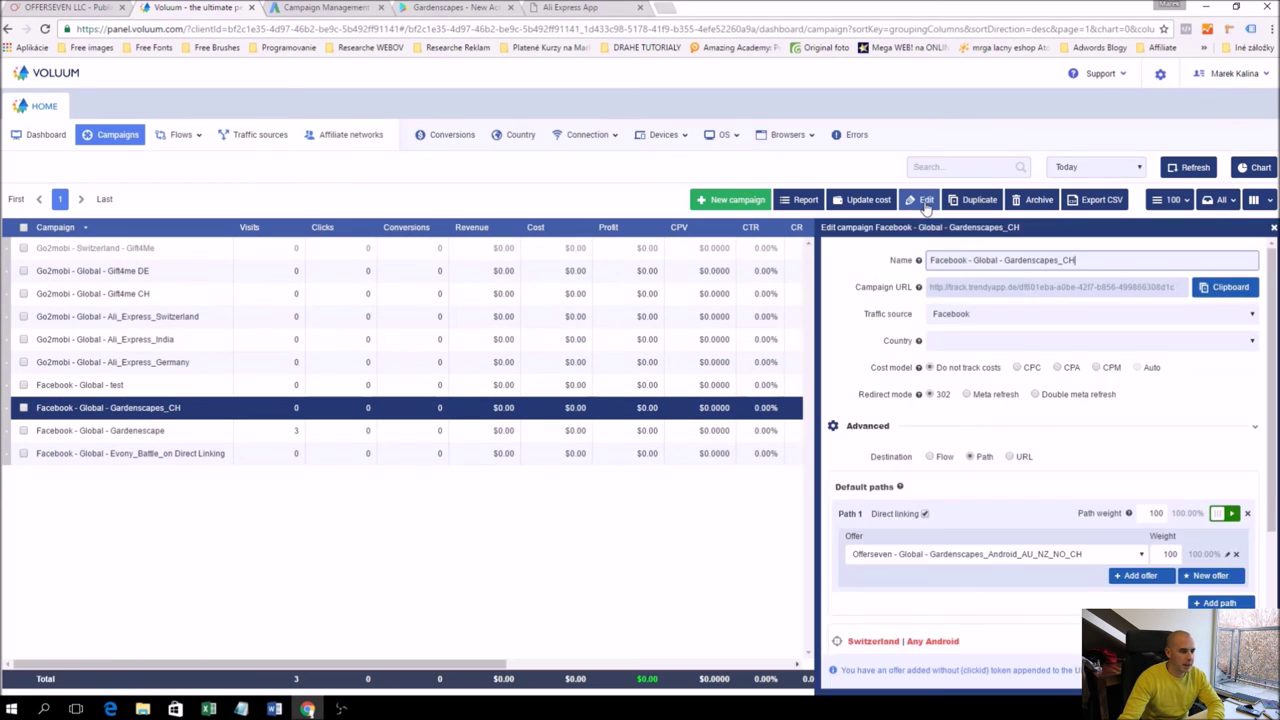
scroll(1090, 453, "down", 3)
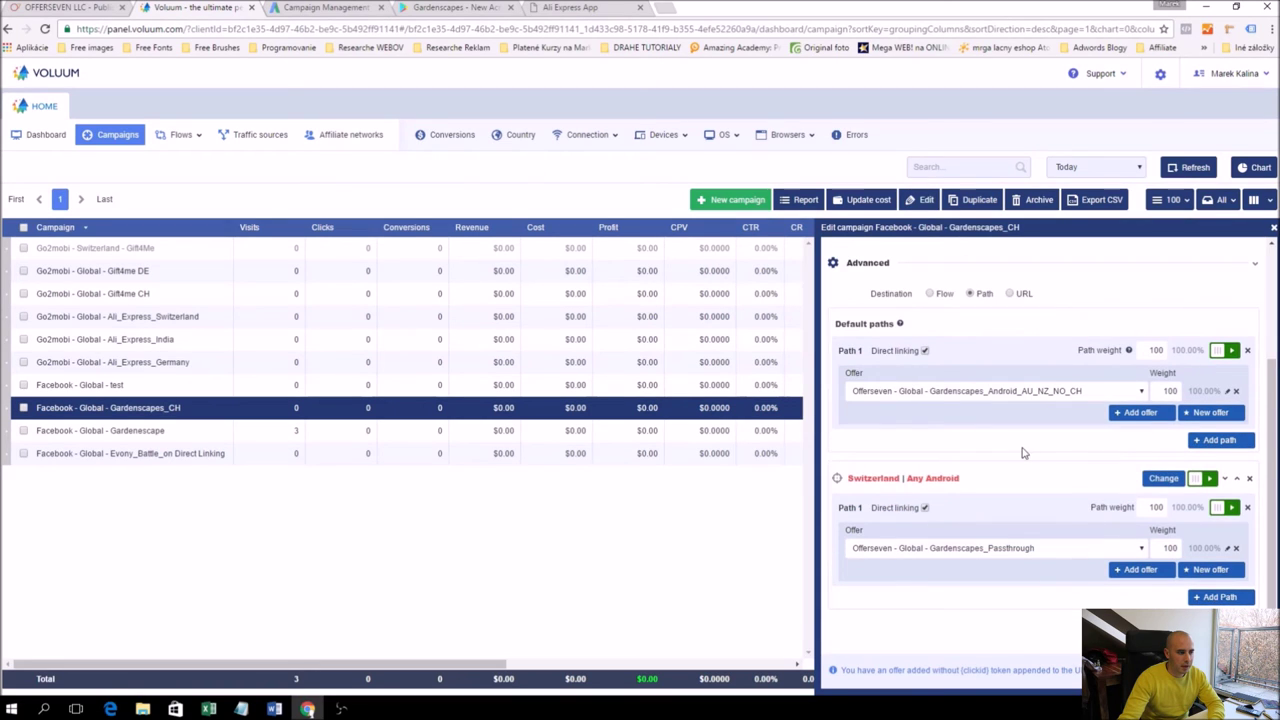
scroll(1020, 455, "up", 1)
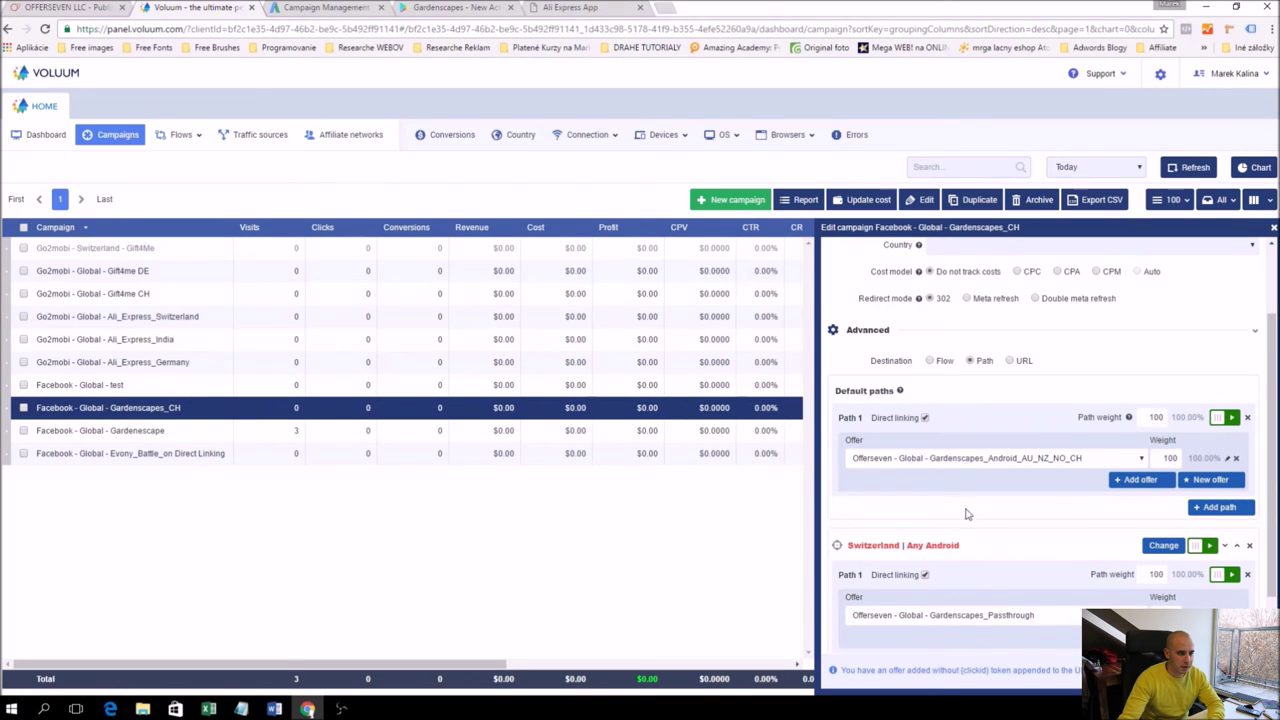
scroll(975, 530, "up", 1)
Open the Facebook - Global - Gardenescape campaign for editing and change its name to "Facebook - Global - Gardenescape oOs"
left_click(165, 432)
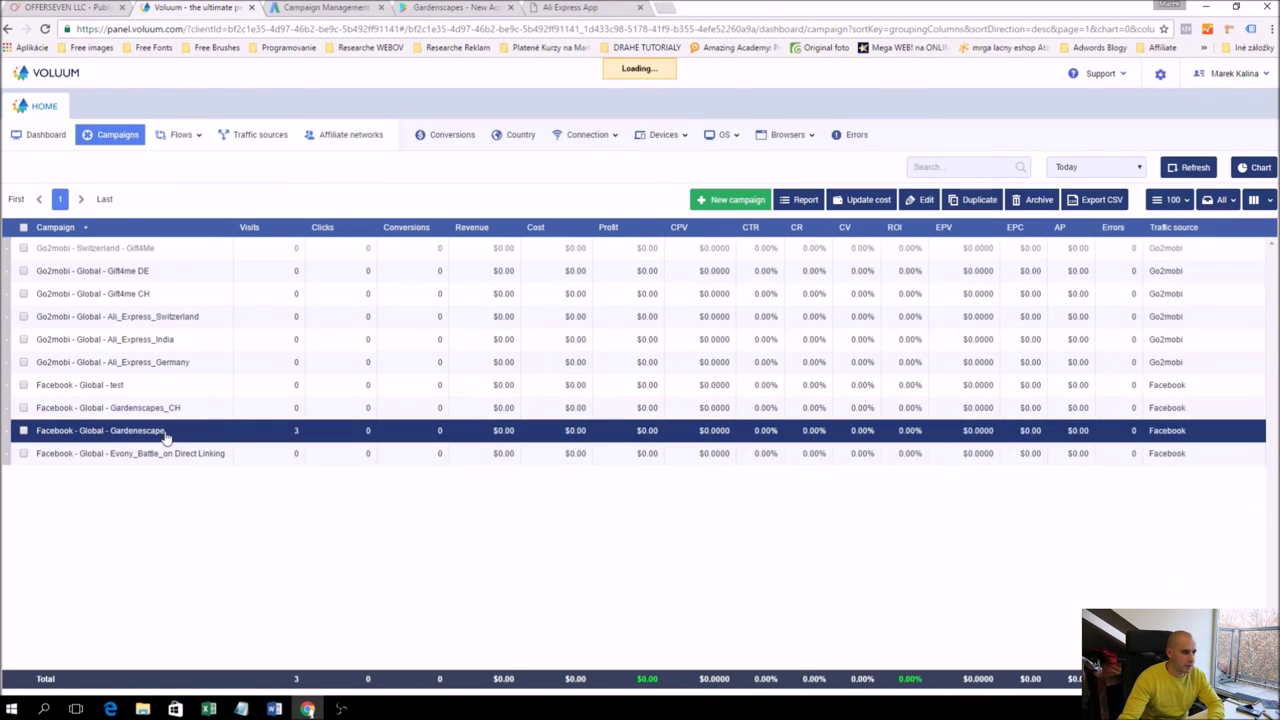
scroll(943, 514, "down", 2)
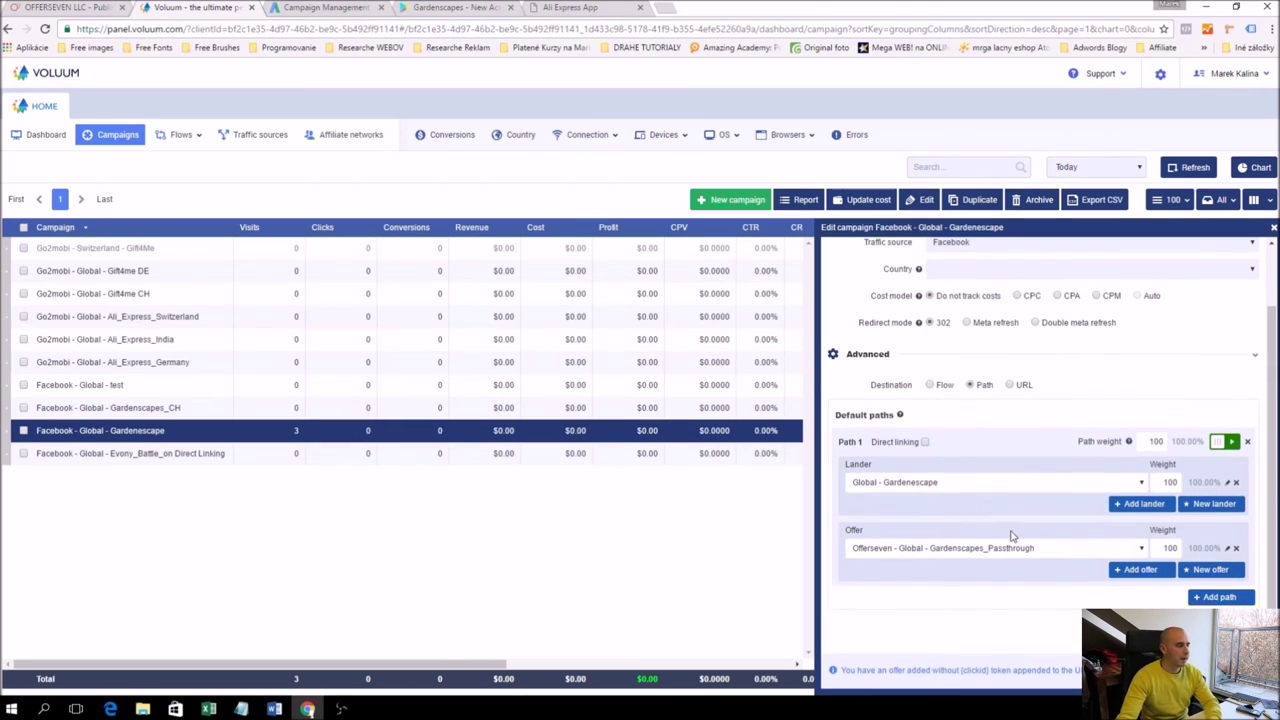
scroll(1010, 548, "up", 2)
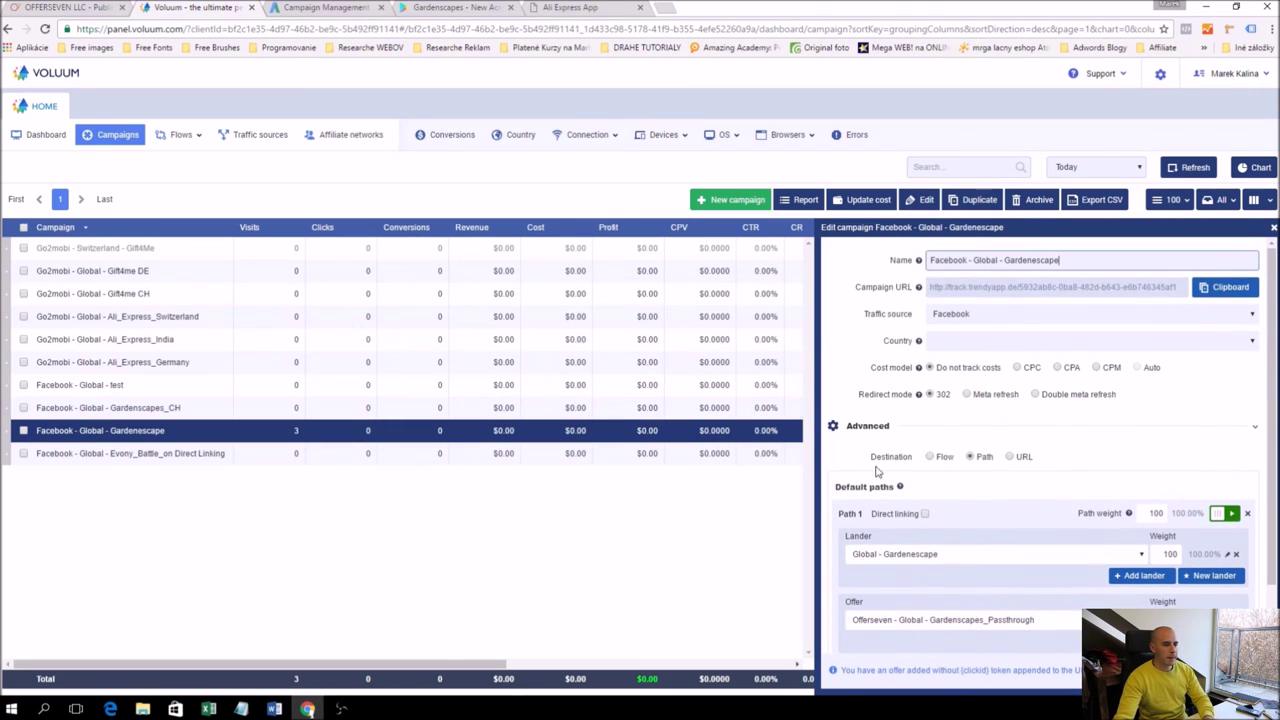
left_click(1094, 257)
type("iO")
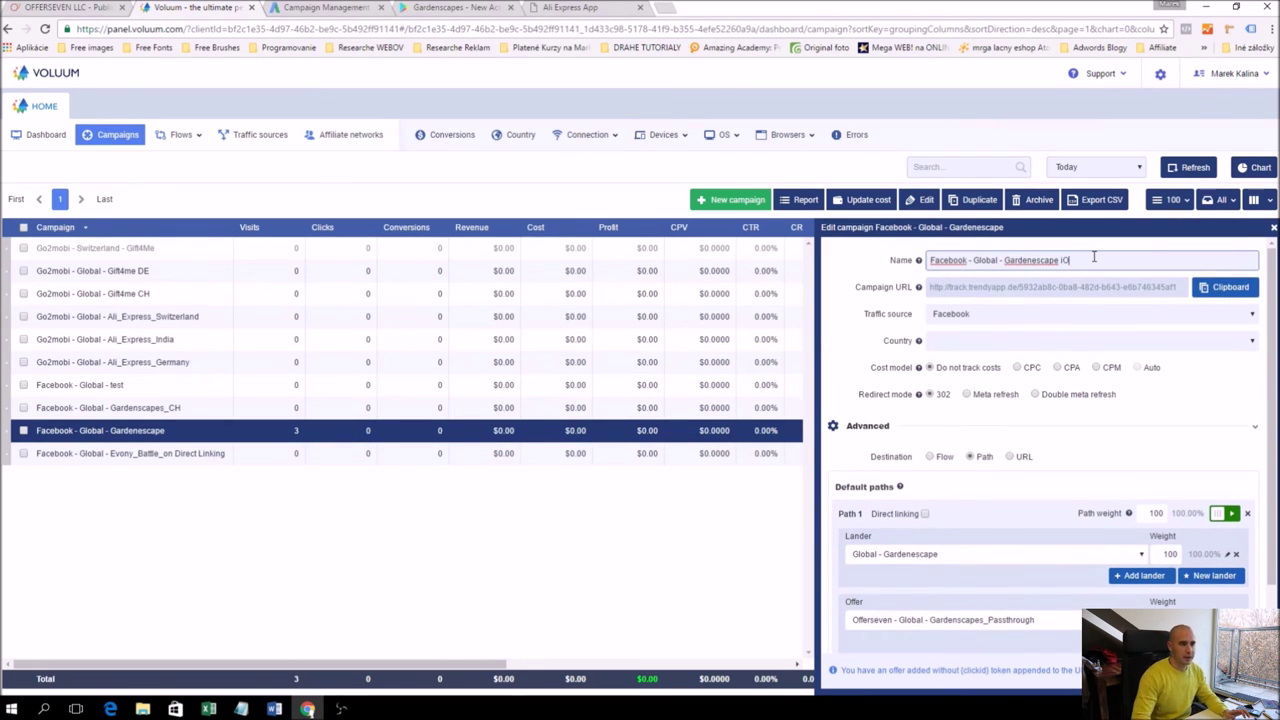
key("BackSpace")
key("BackSpace")
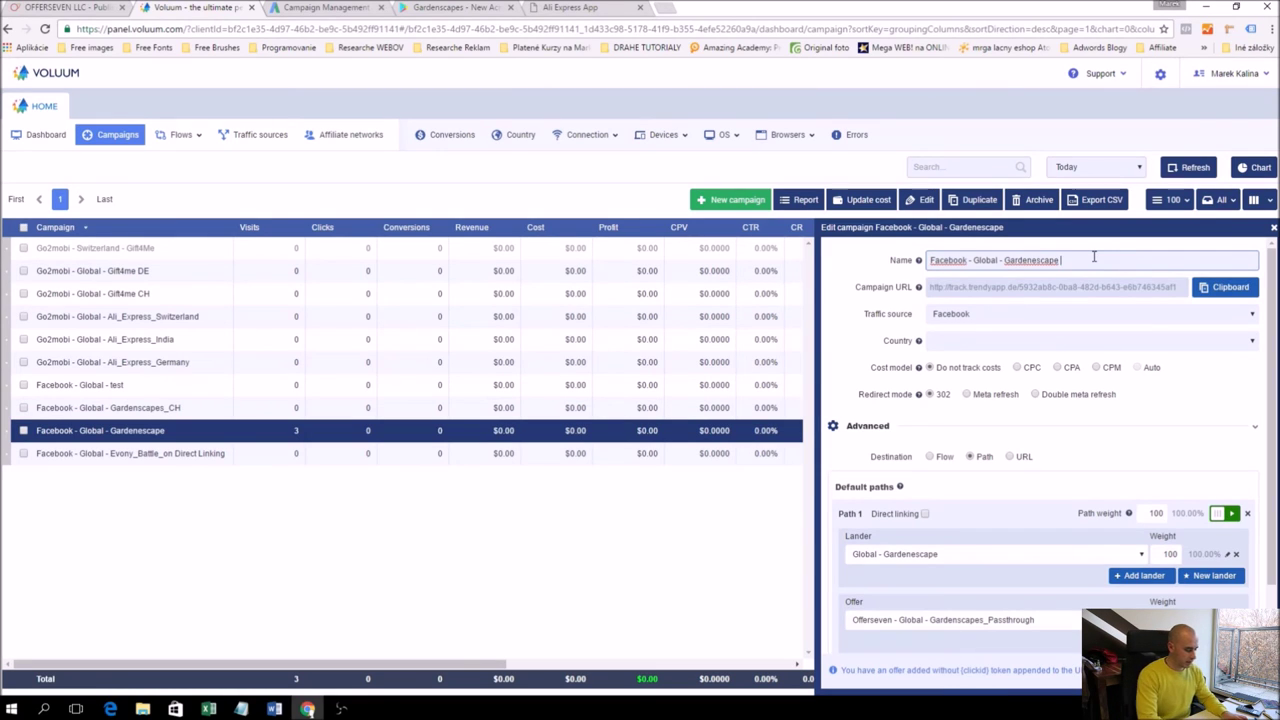
type("oOs")
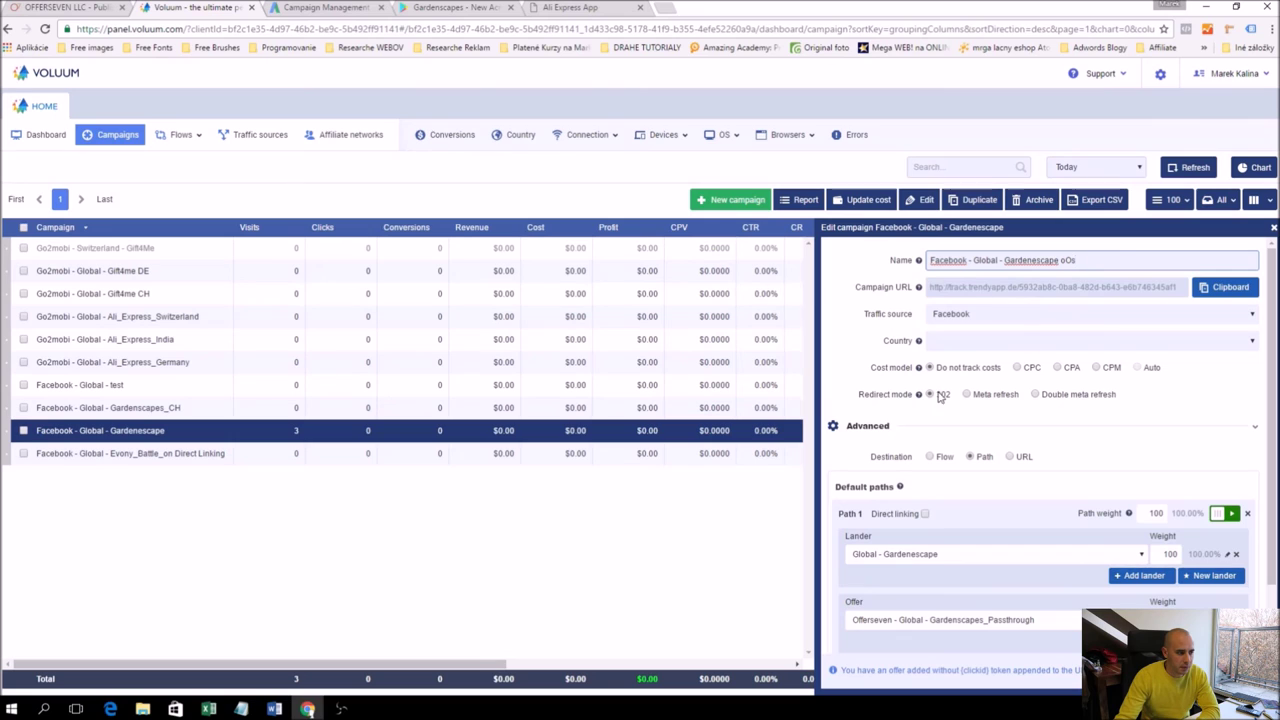
Start a rule set for the Gardenescape campaign with a Country rule that matches Switzerland
scroll(970, 563, "down", 2)
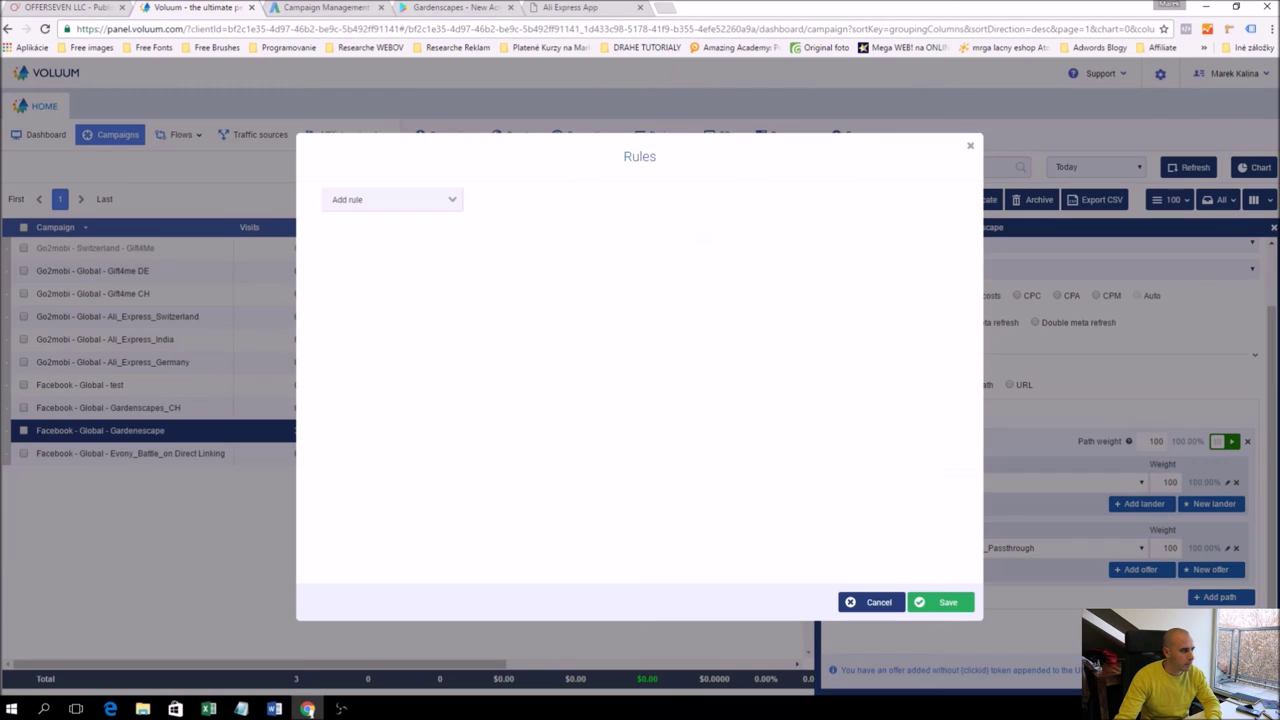
left_click(432, 203)
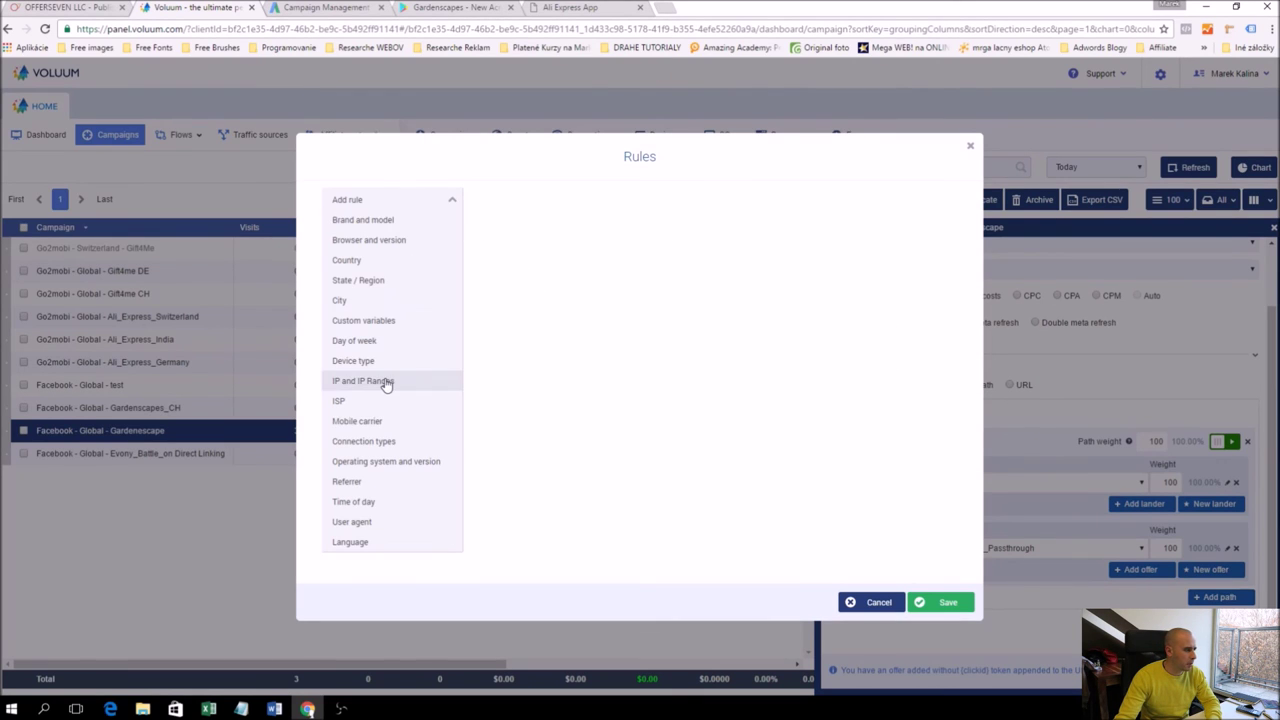
left_click(350, 260)
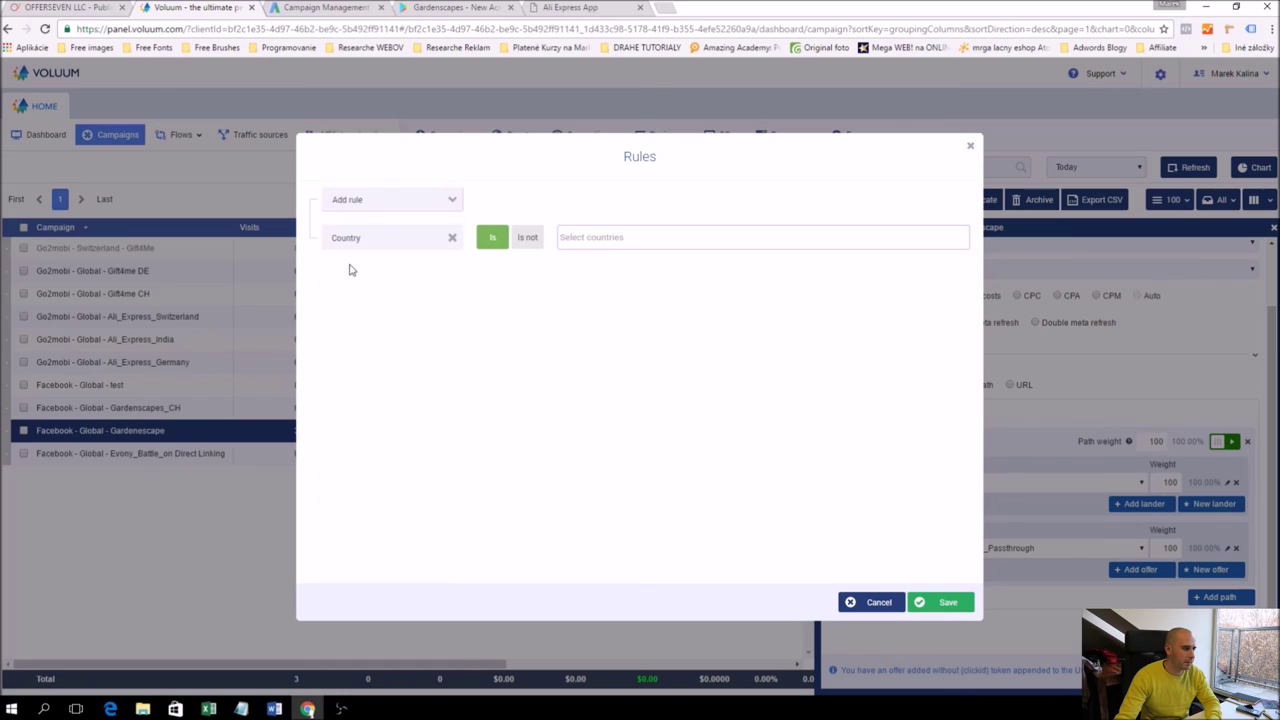
left_click(604, 237)
type("swit")
left_click(614, 260)
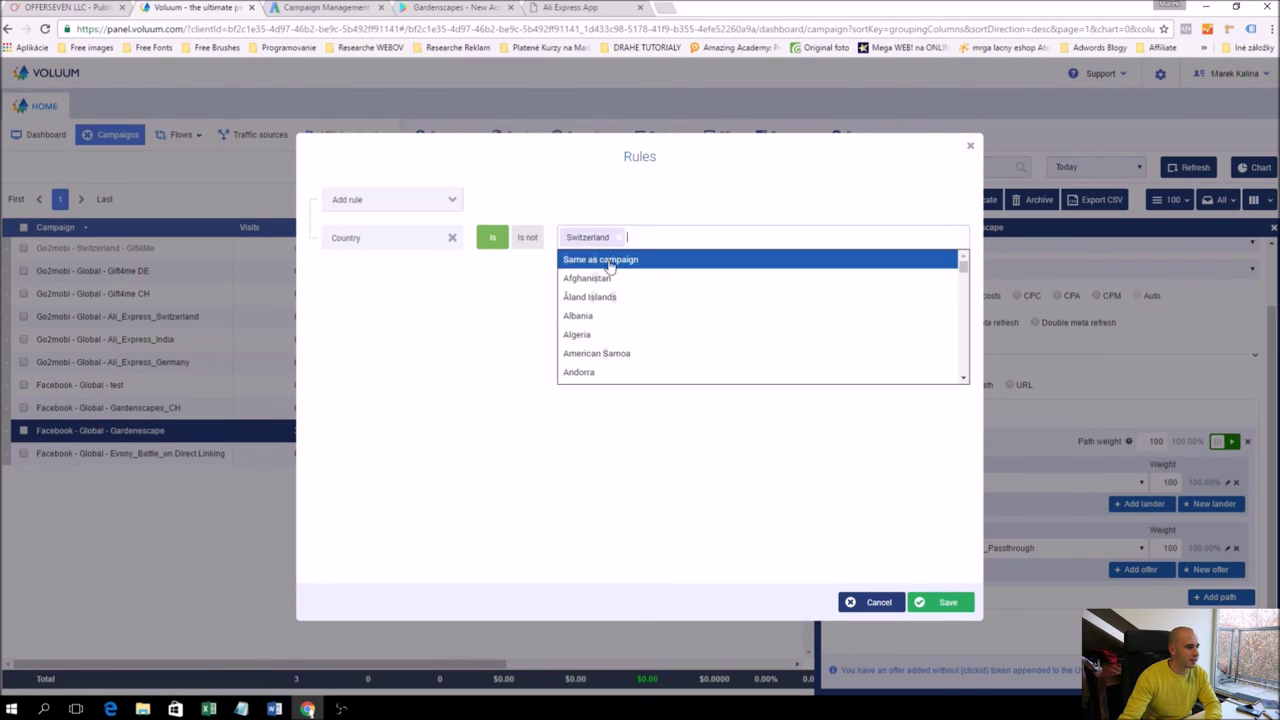
left_click(449, 285)
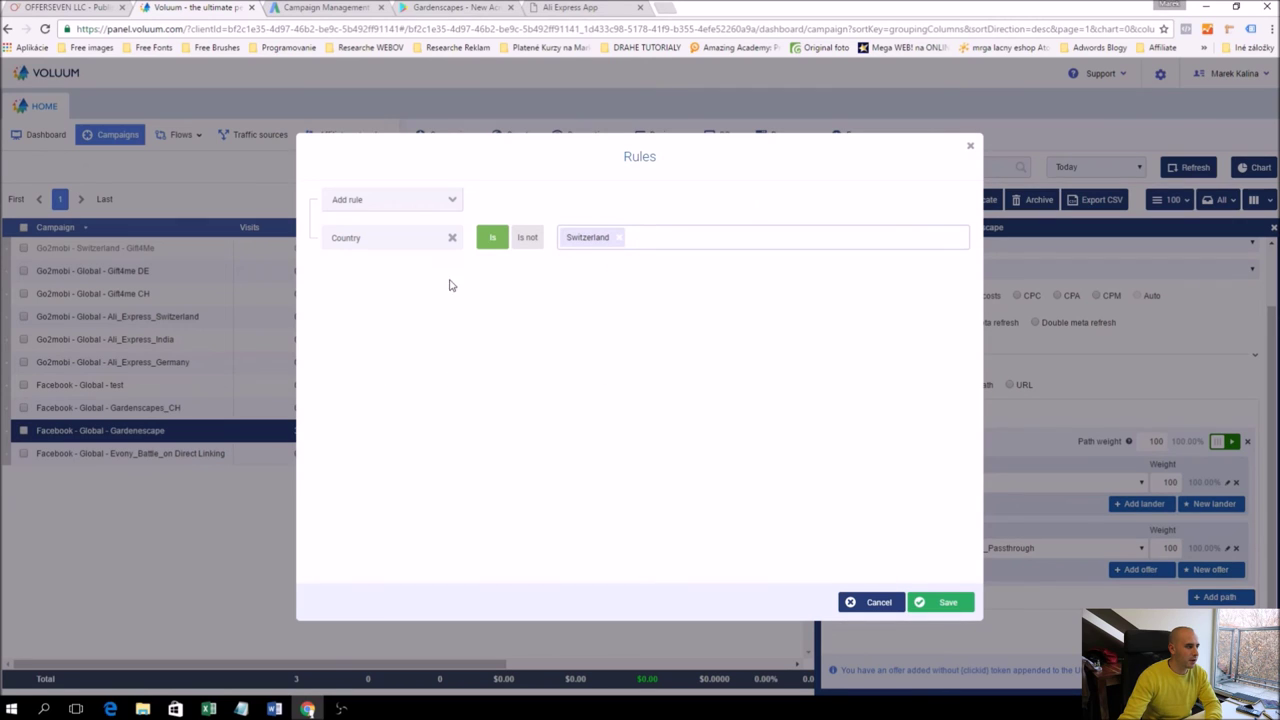
Add an Operating system and version rule for iOS alongside the Switzerland rule, and save the rule set
left_click(428, 197)
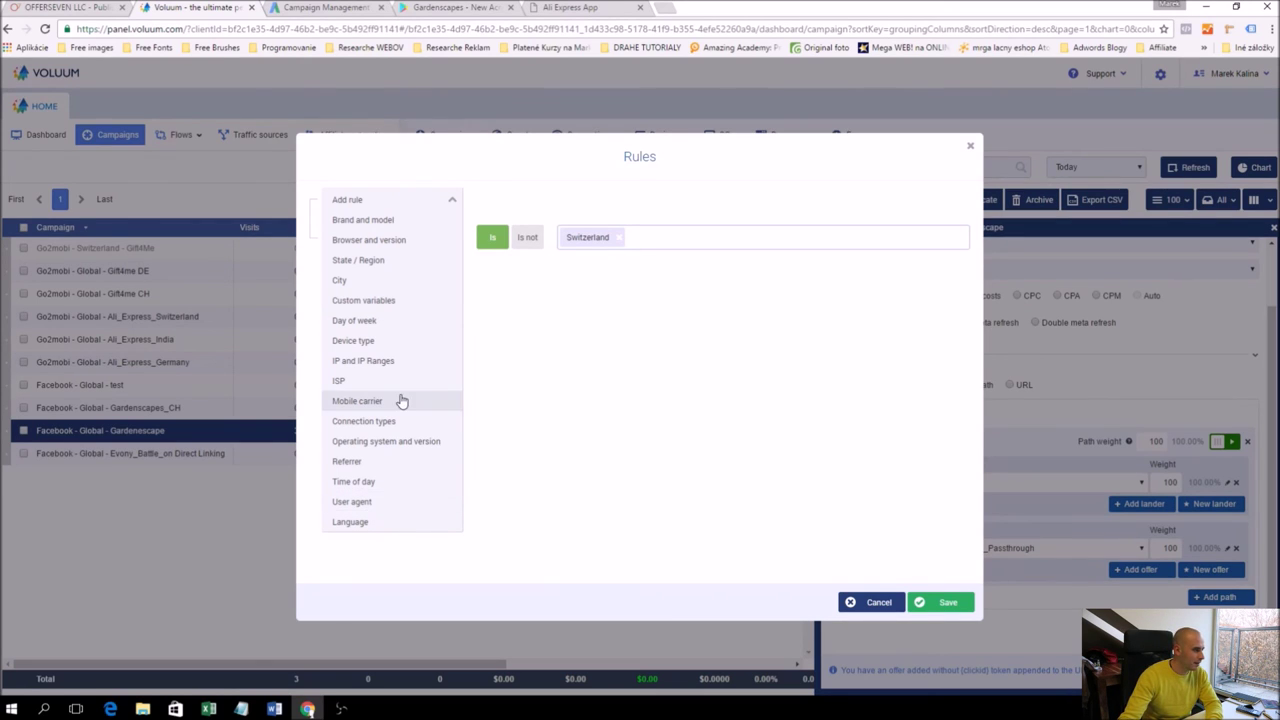
left_click(383, 443)
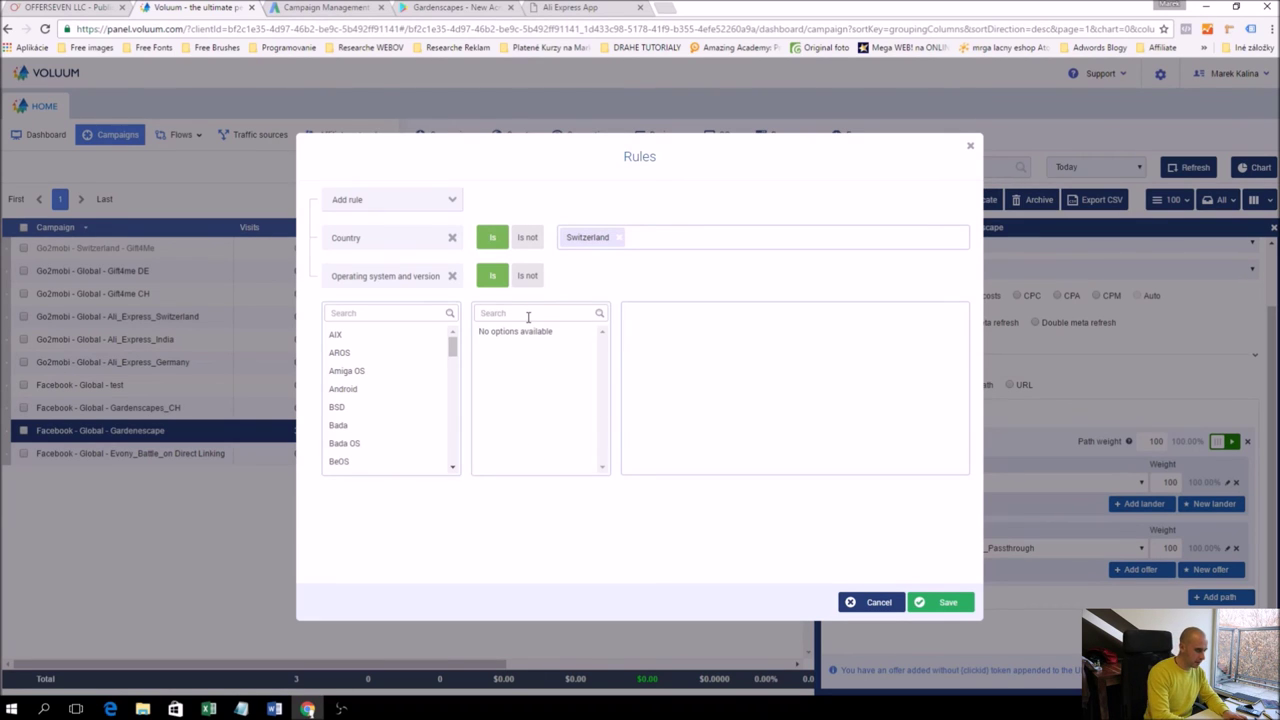
left_click(388, 313)
type("ios")
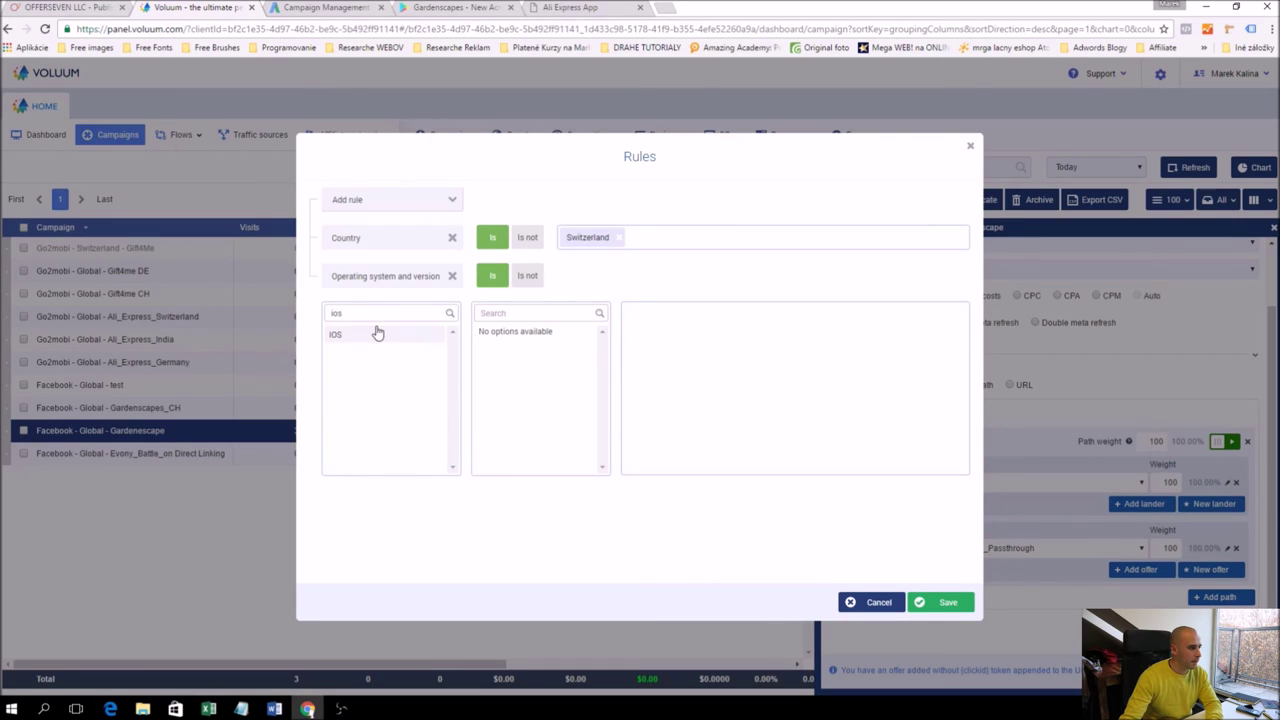
left_click(376, 334)
left_click(946, 602)
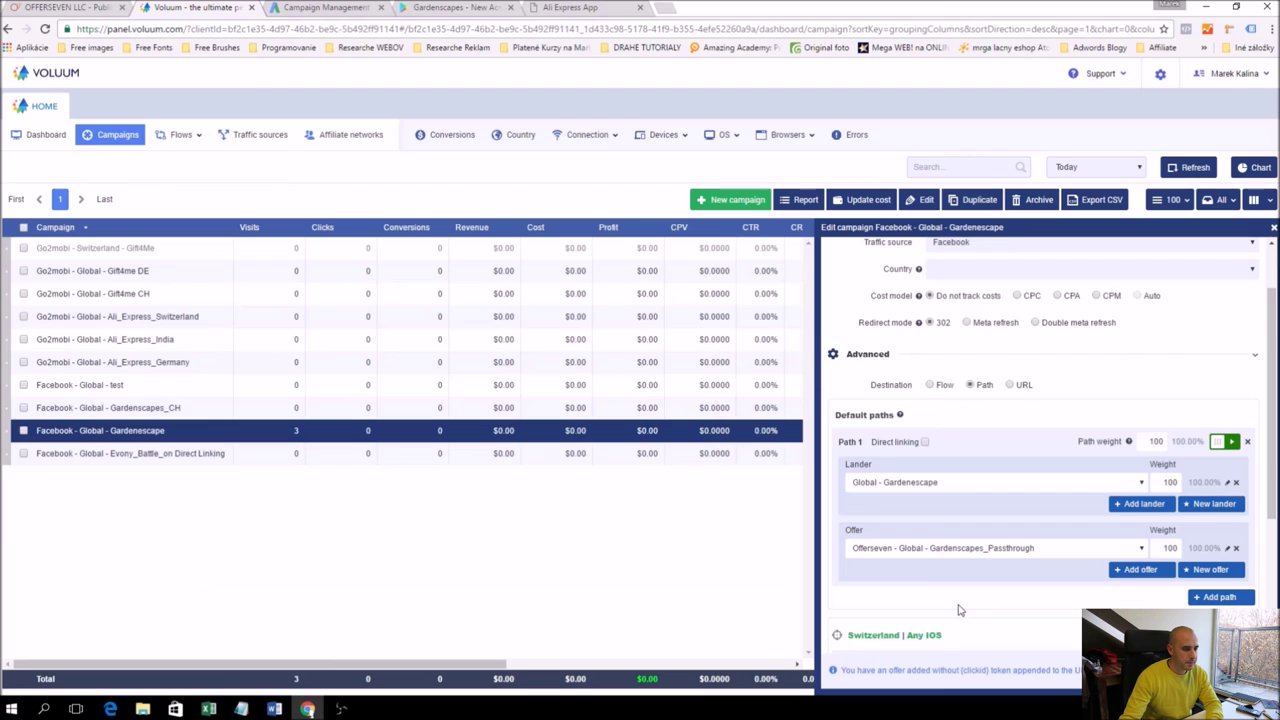
scroll(985, 495, "down", 2)
scroll(946, 484, "up", 3)
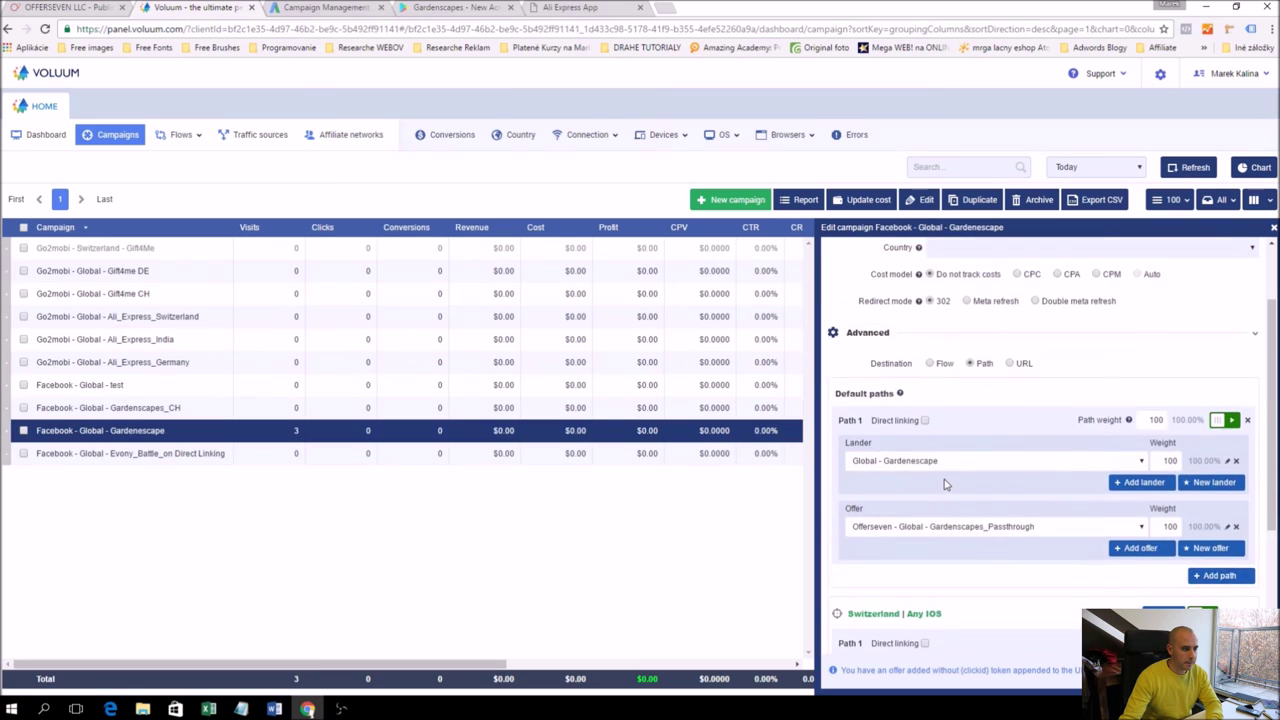
Enable direct linking on the Switzerland | Any iOS path and assign the offer Offerseven - Global - Gardenscapes_iPhone_AU_NZ_CH
scroll(946, 484, "down", 3)
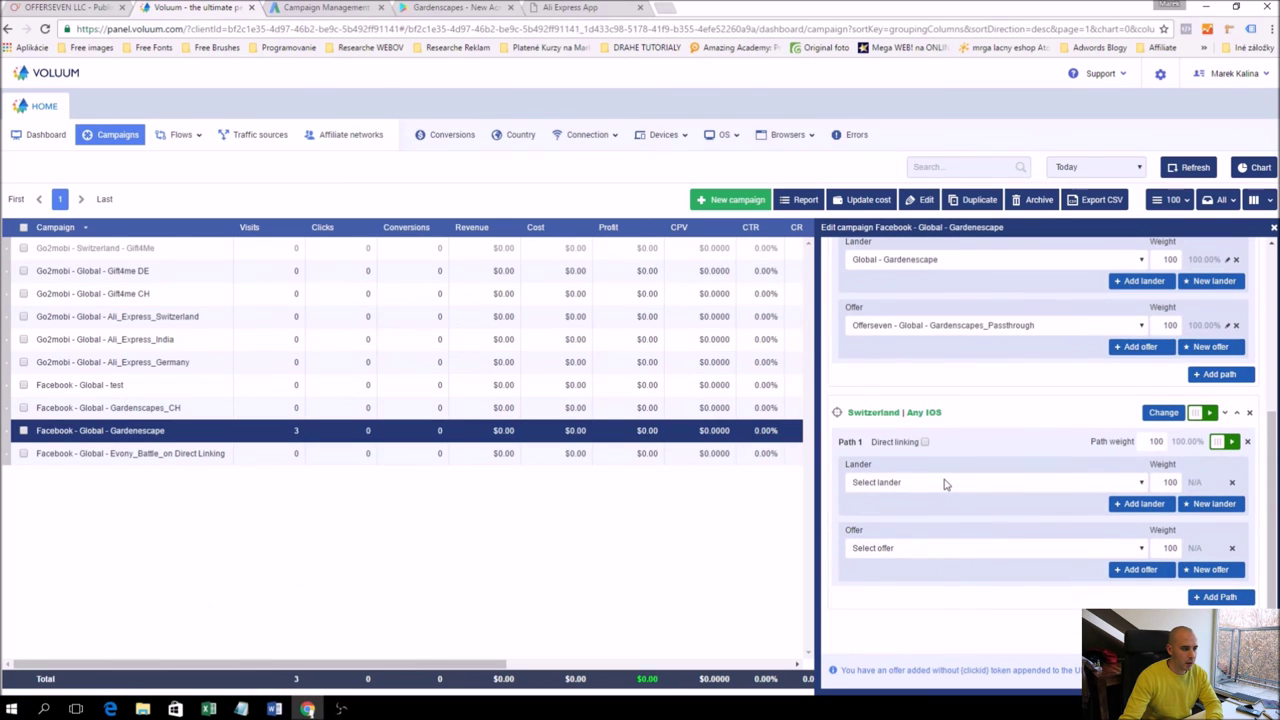
left_click(946, 484)
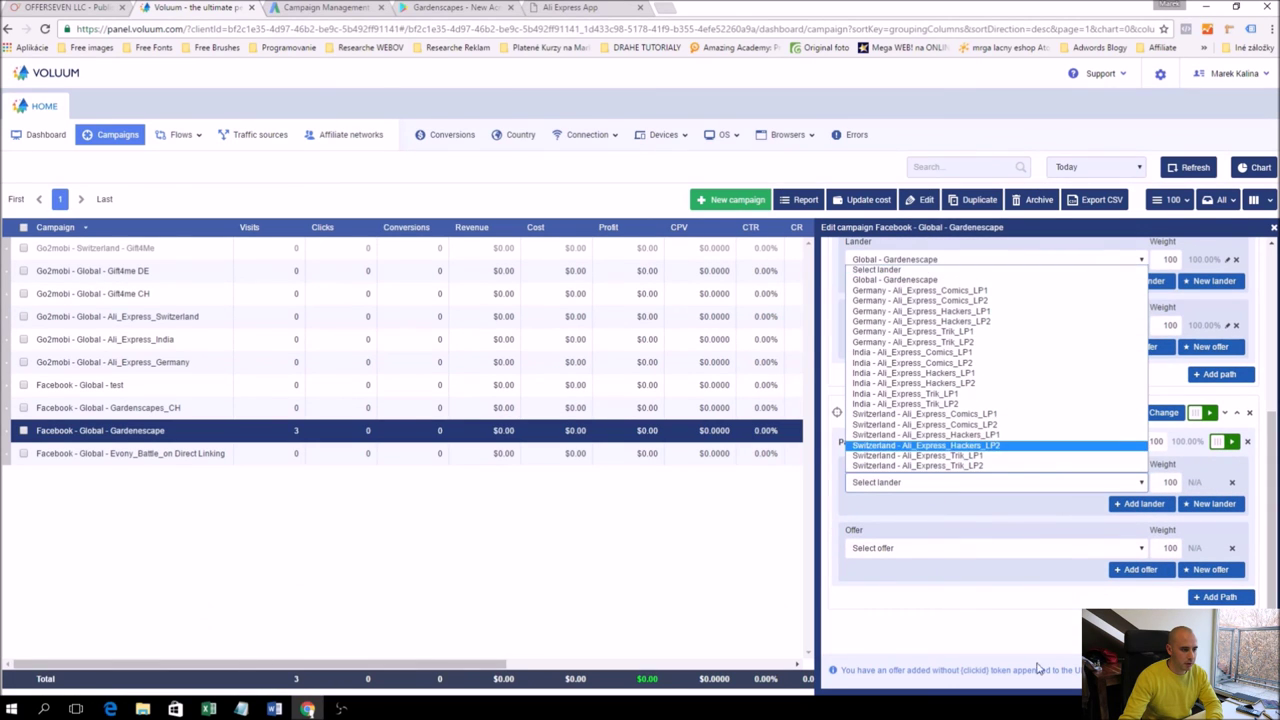
left_click(1038, 668)
left_click(924, 446)
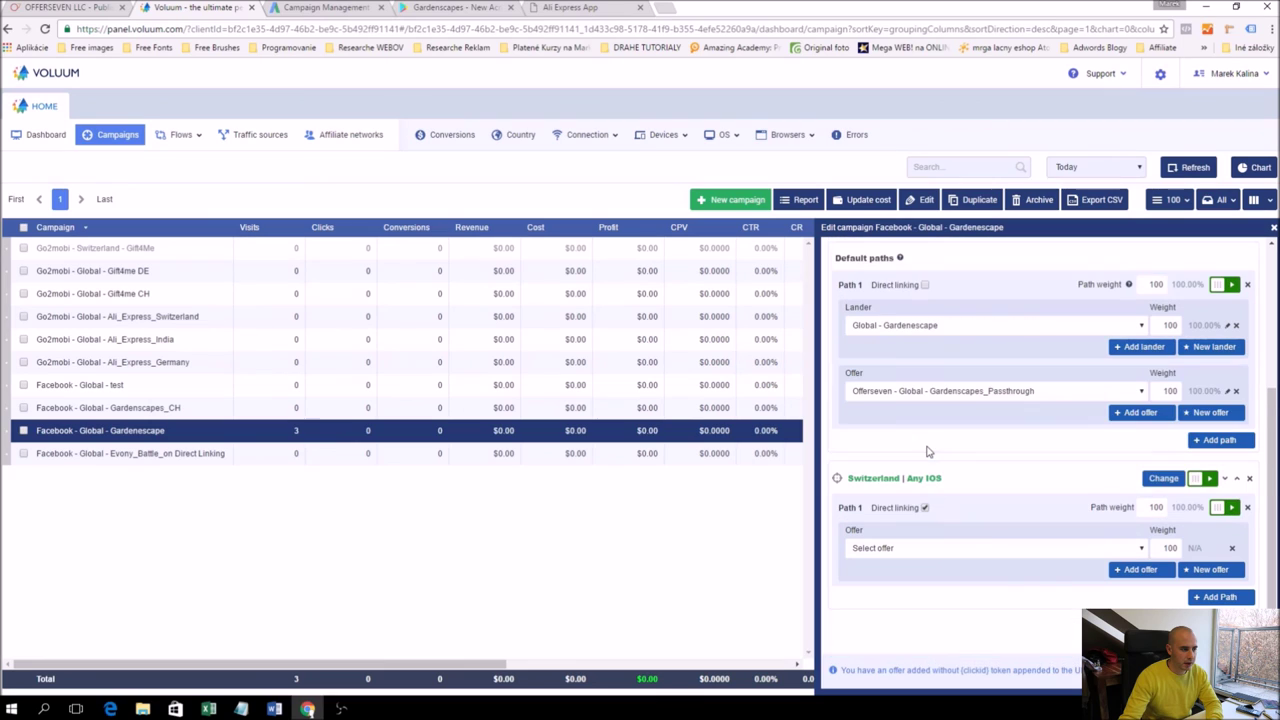
left_click(975, 550)
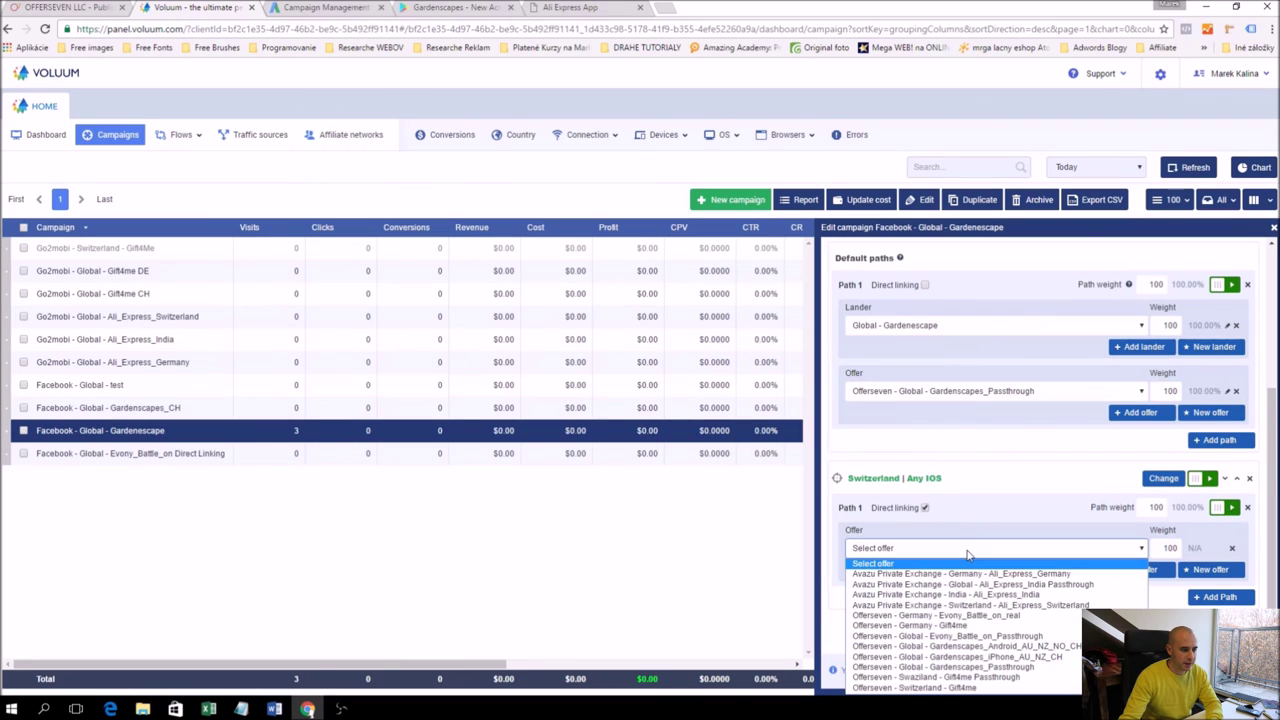
left_click(990, 657)
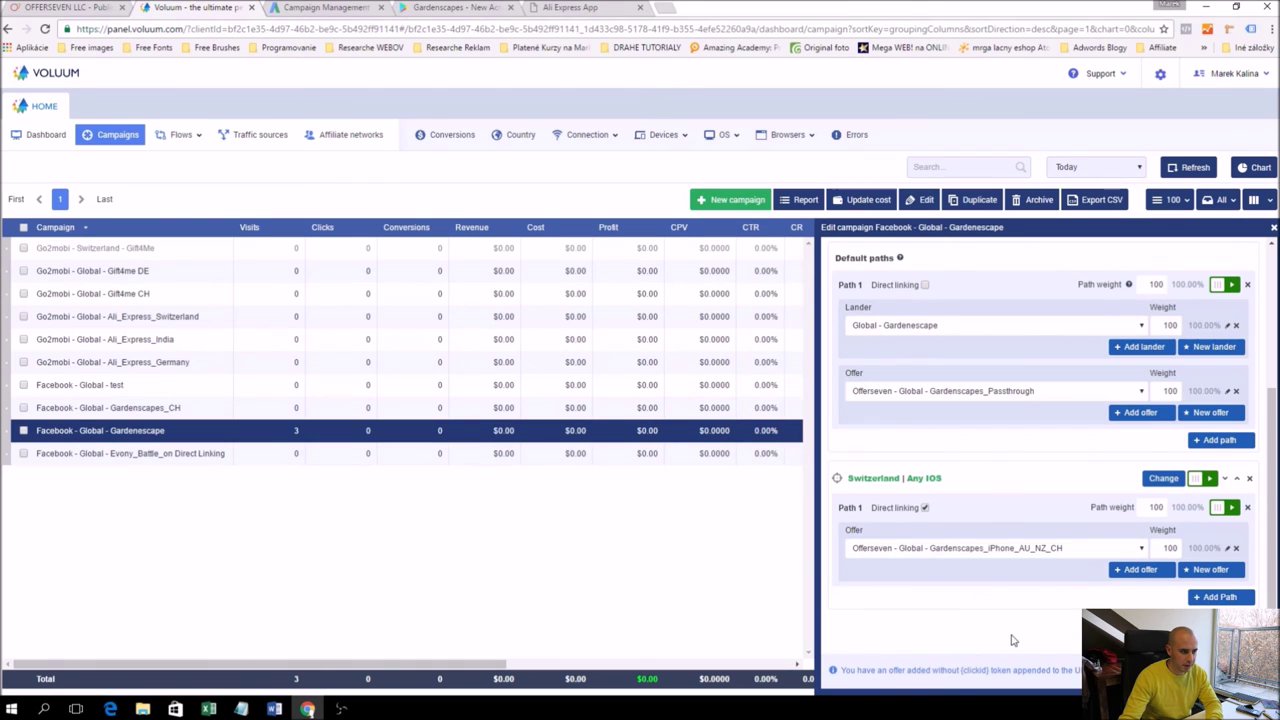
Review the campaign's default and Switzerland iOS paths, and save the campaign
scroll(968, 615, "up", 3)
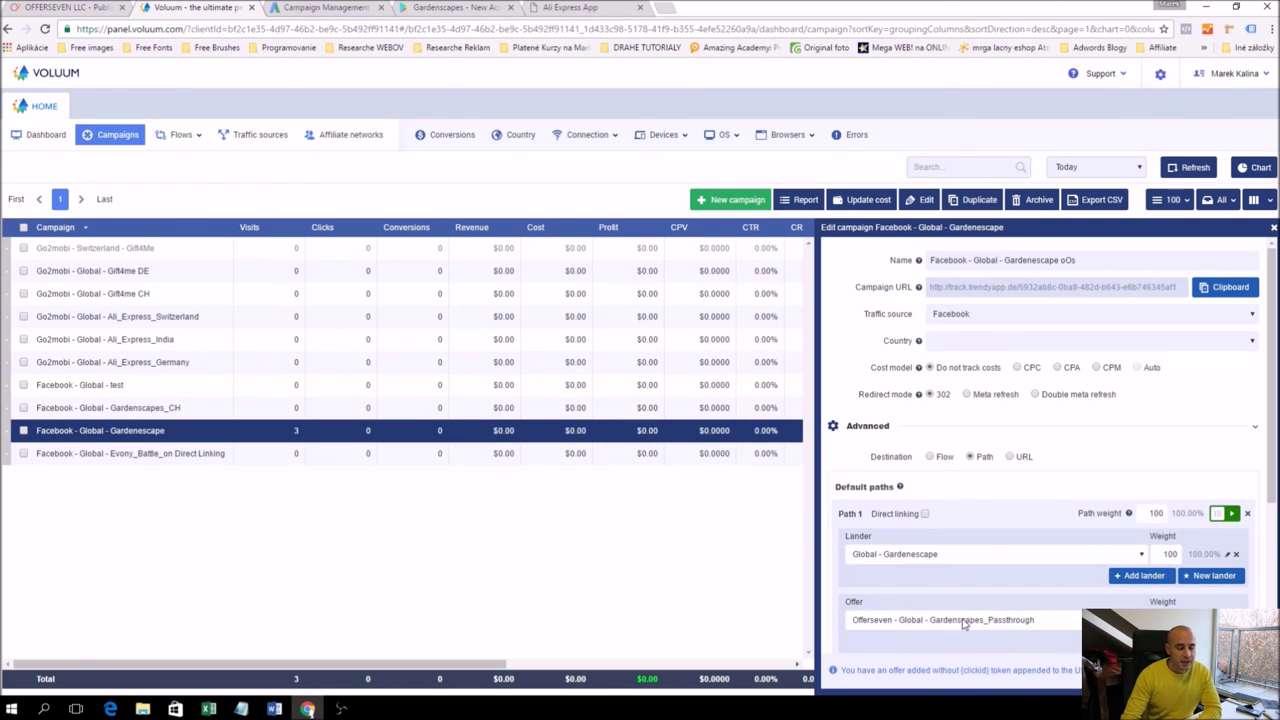
scroll(985, 450, "down", 3)
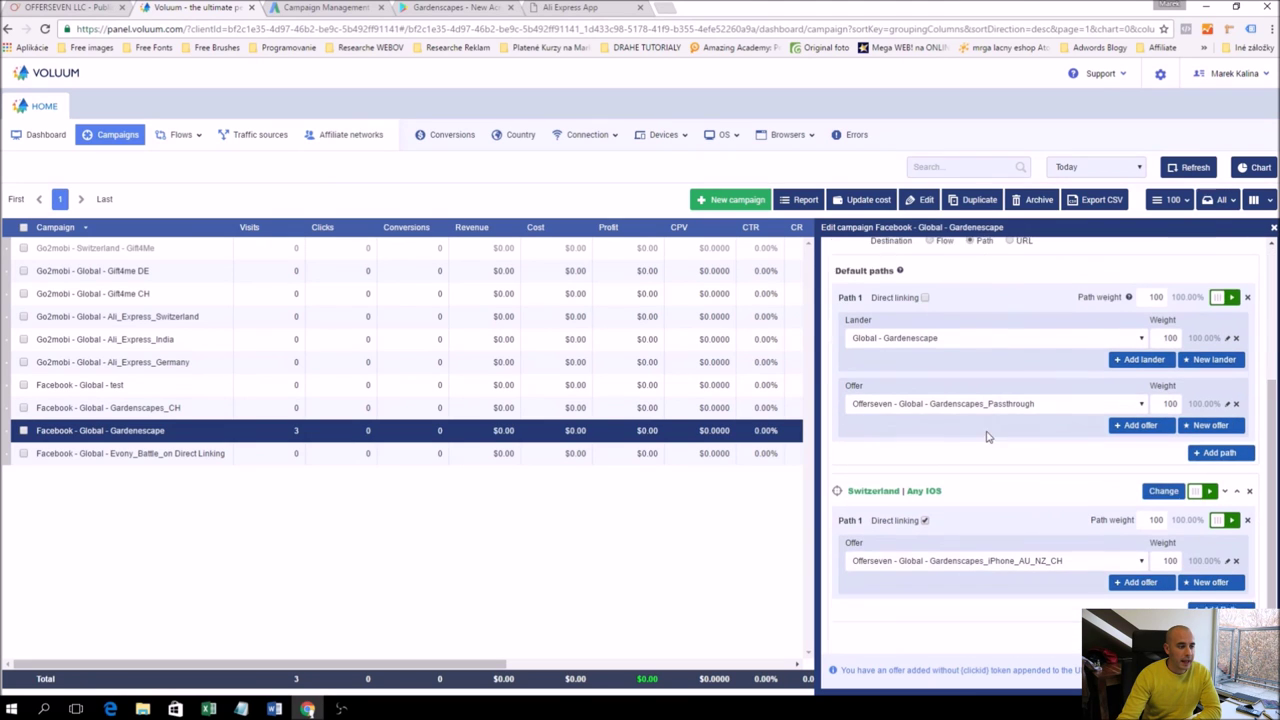
scroll(960, 377, "up", 3)
scroll(960, 377, "down", 3)
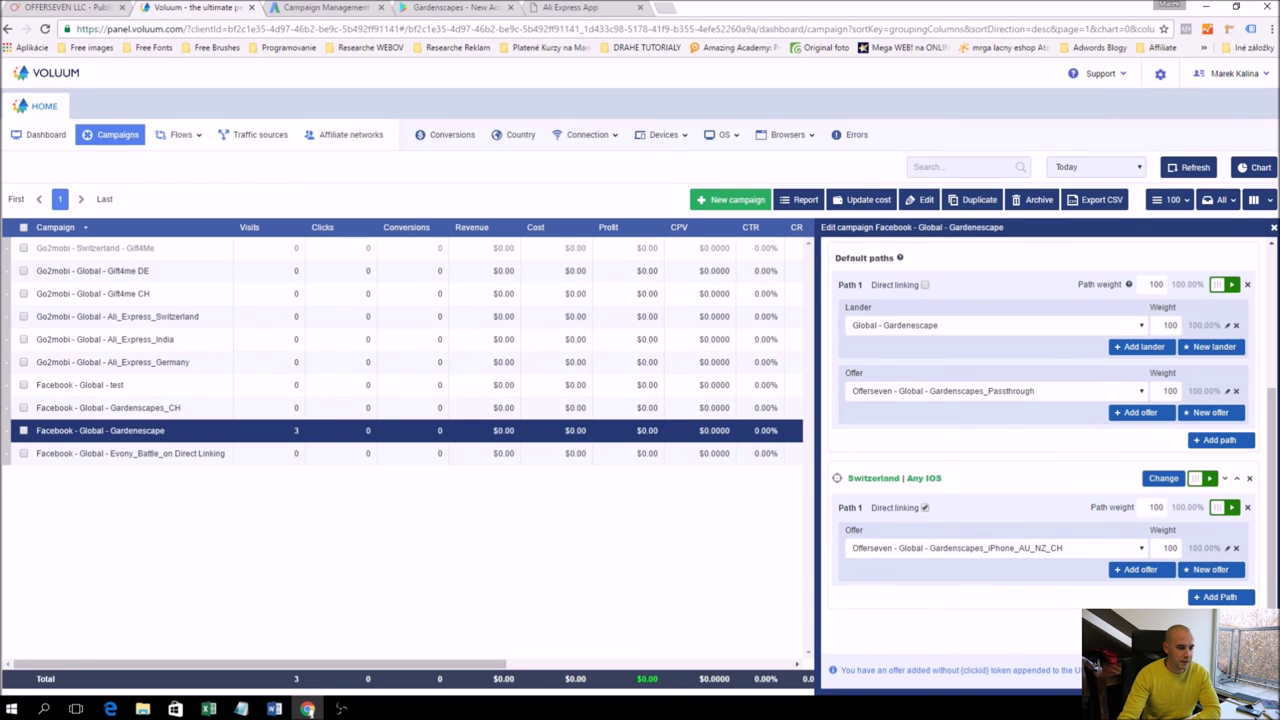
left_click(1240, 690)
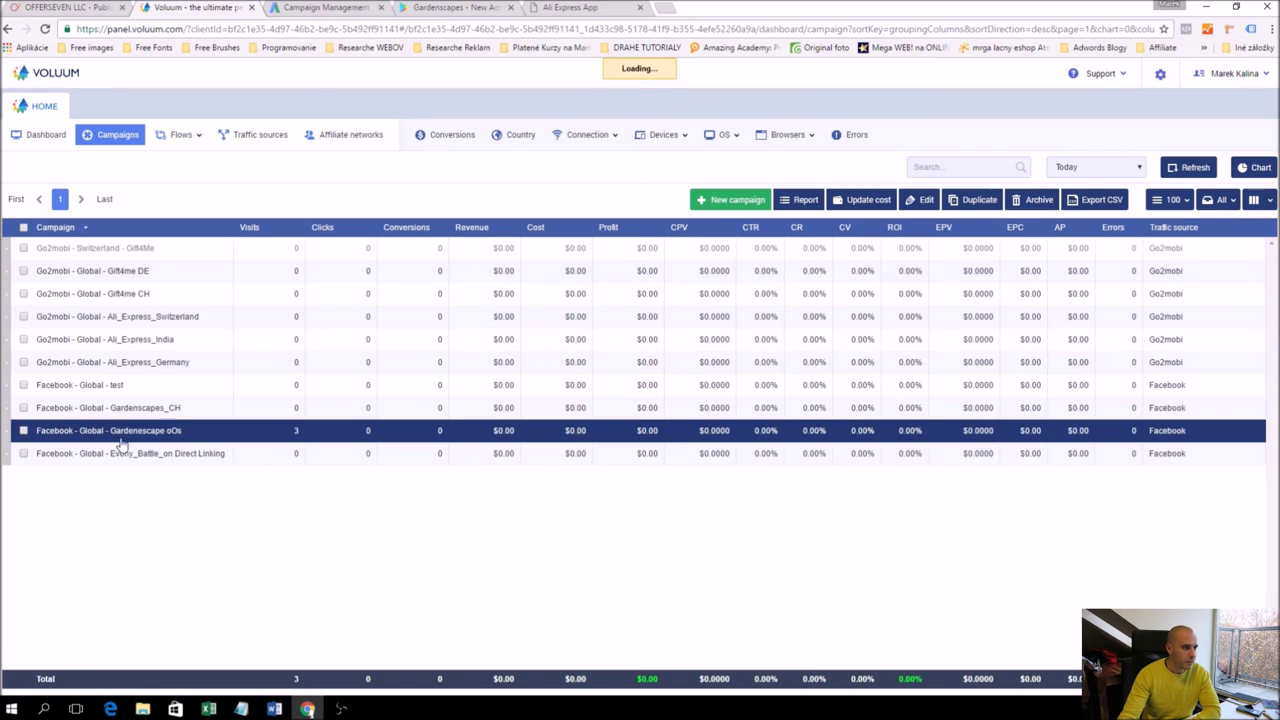
Reopen the Facebook - Global - Gardenescape oOs campaign, copy its campaign URL and load that URL in a new browser tab
left_click(925, 200)
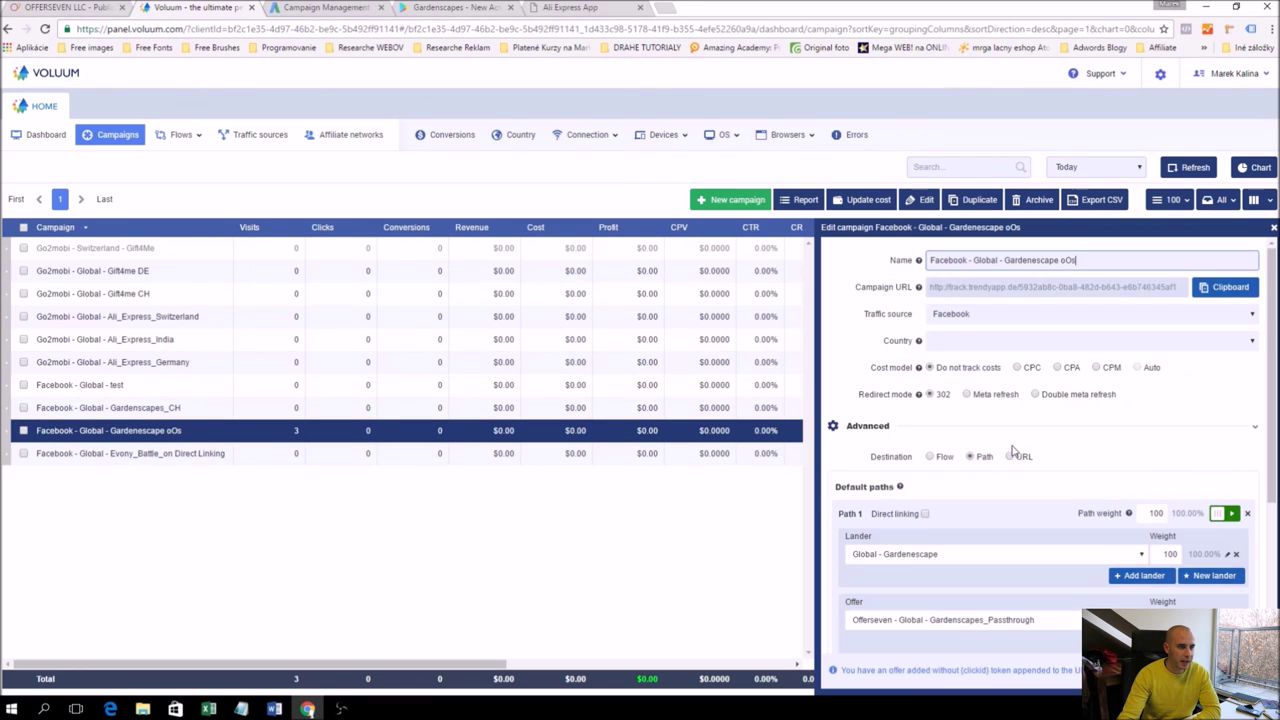
left_click(1215, 289)
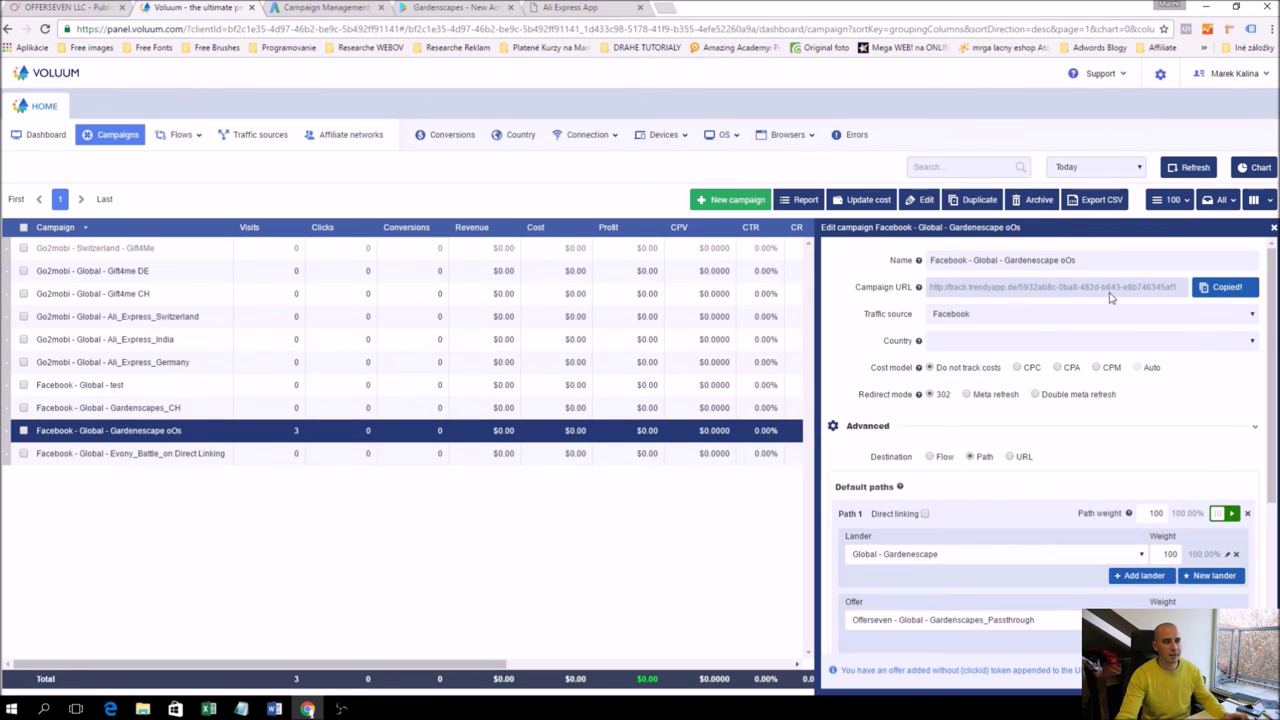
left_click(661, 8)
type("http://track.trendyapp.de/5932ab8c-0ba8-482d-b643-e6b746345af1")
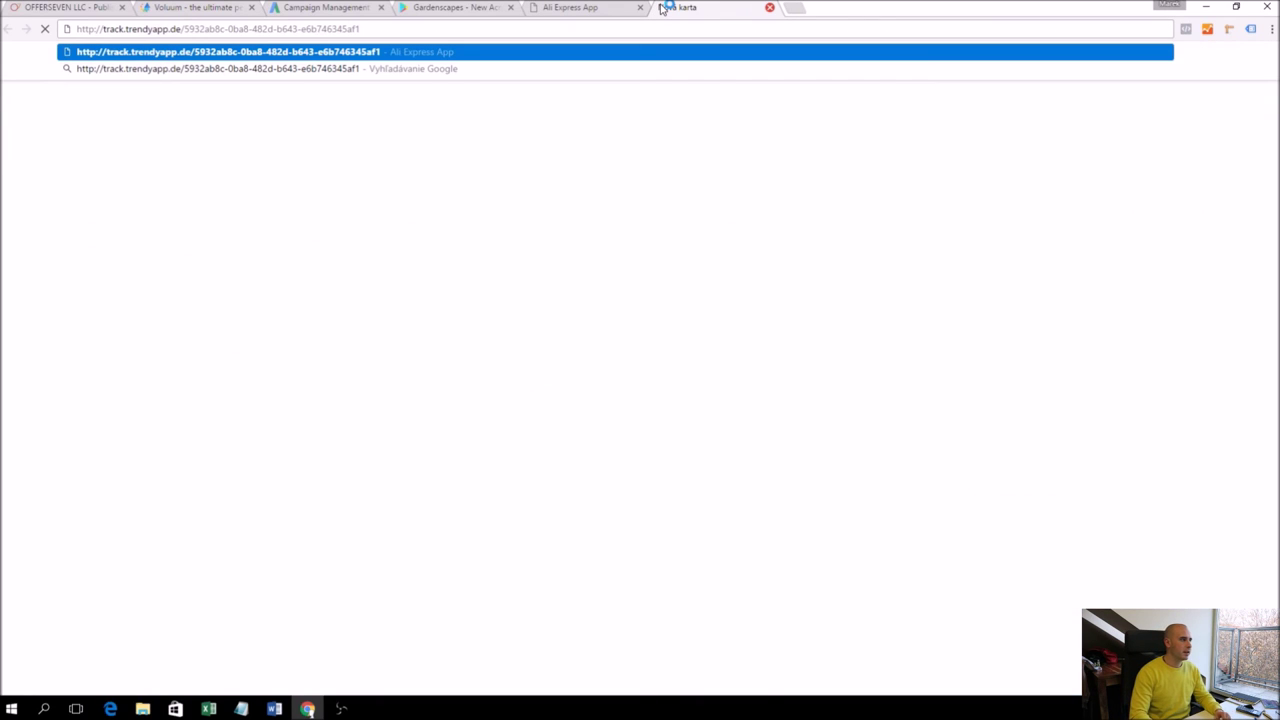
key("Return")
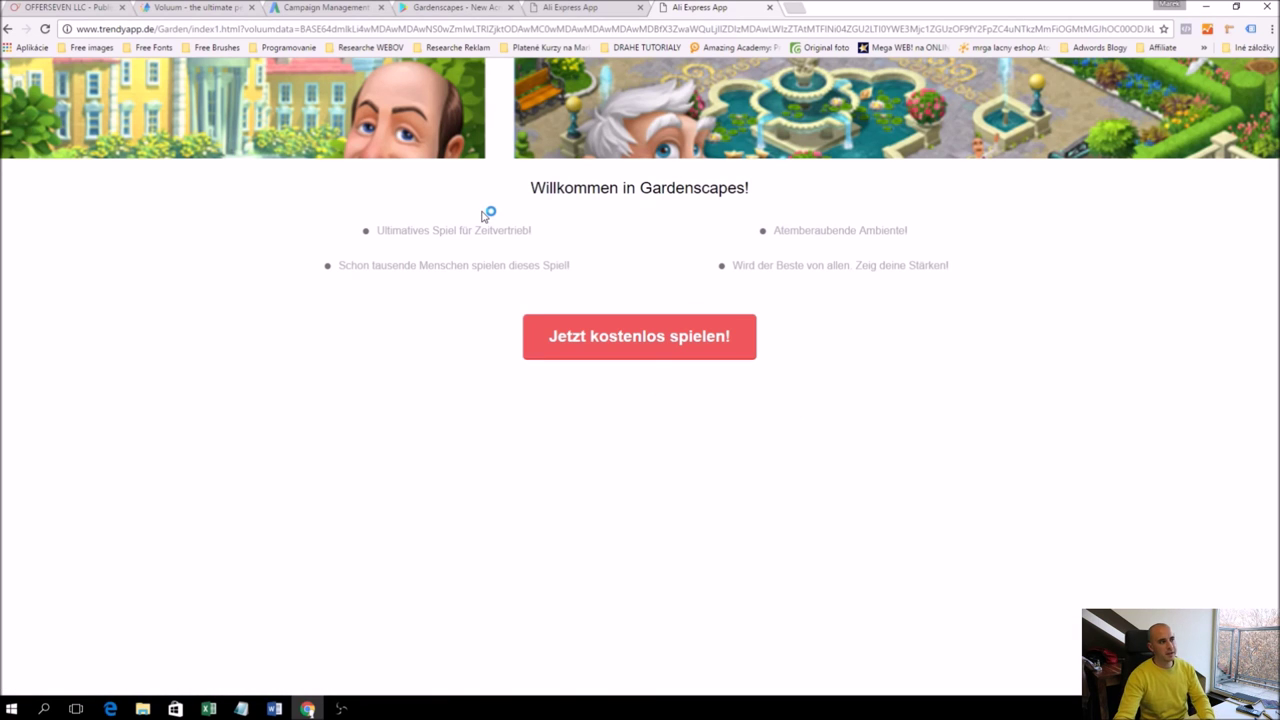
Preview the Gardenscapes lander in responsive device mode at a width of 622, and follow its "Jetzt kostenlos spielen!" link
key("ctrl+shift+i")
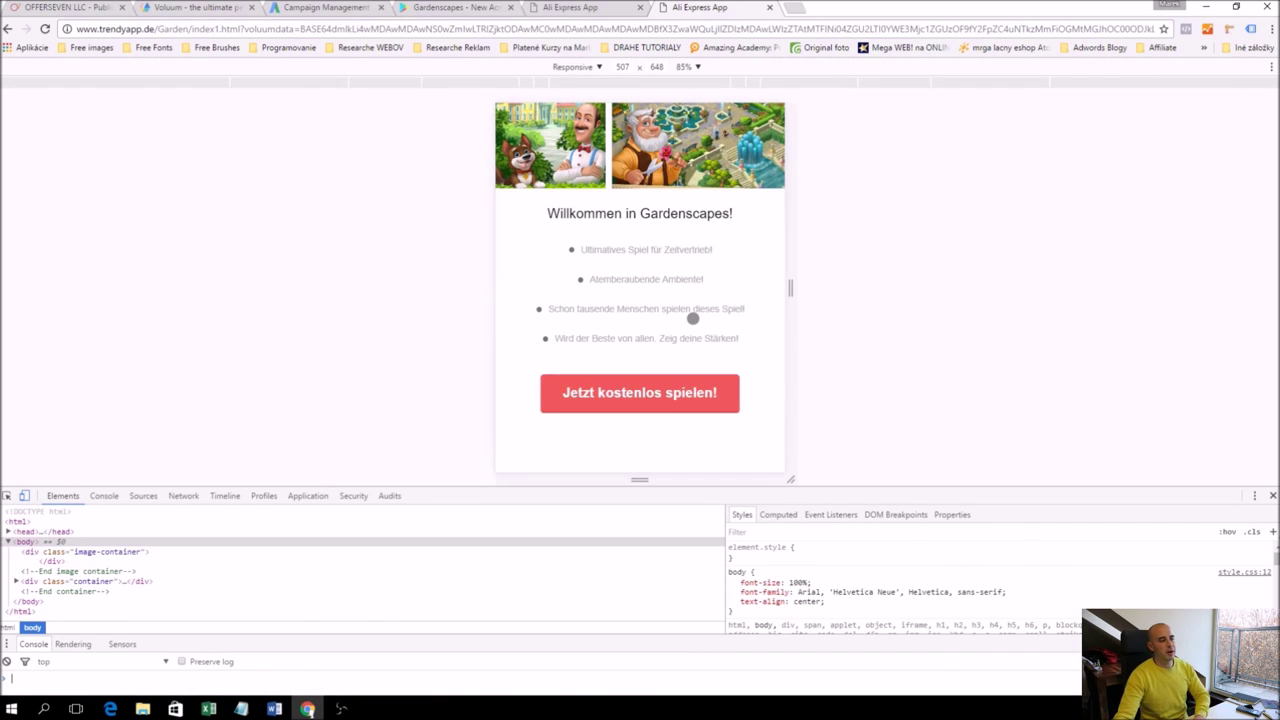
left_click_drag(786, 289, 822, 280)
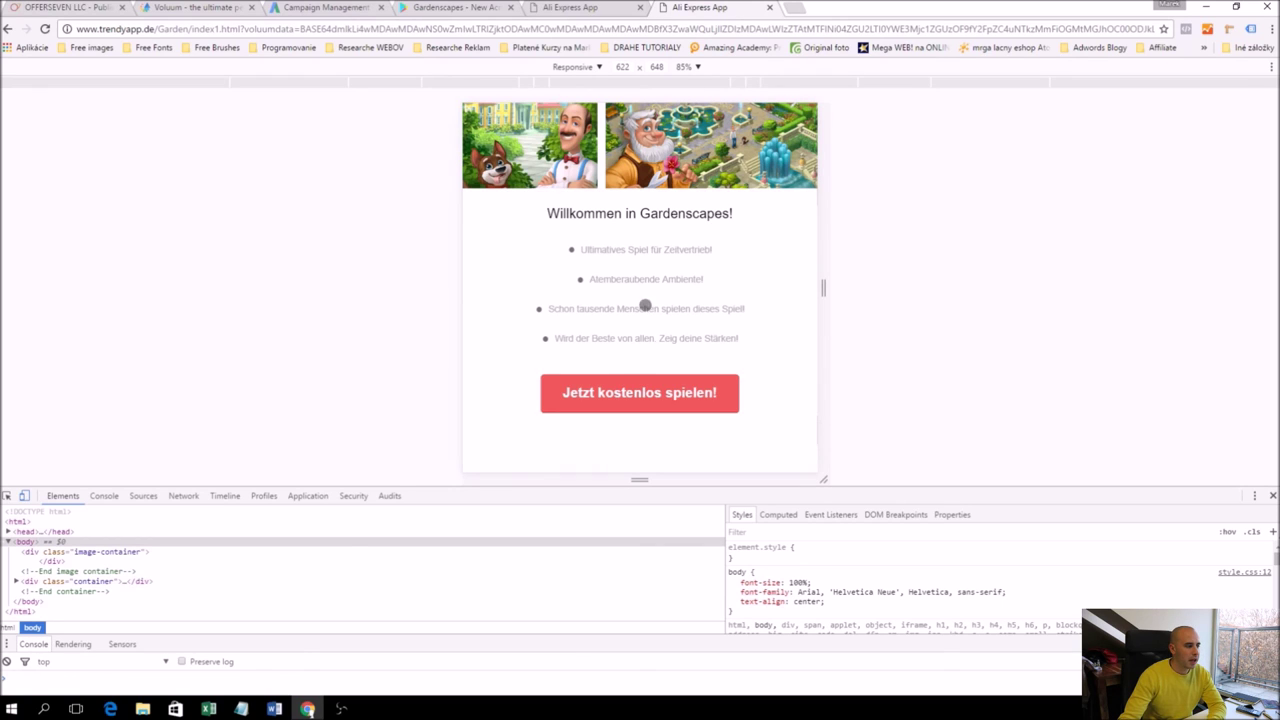
left_click(638, 396)
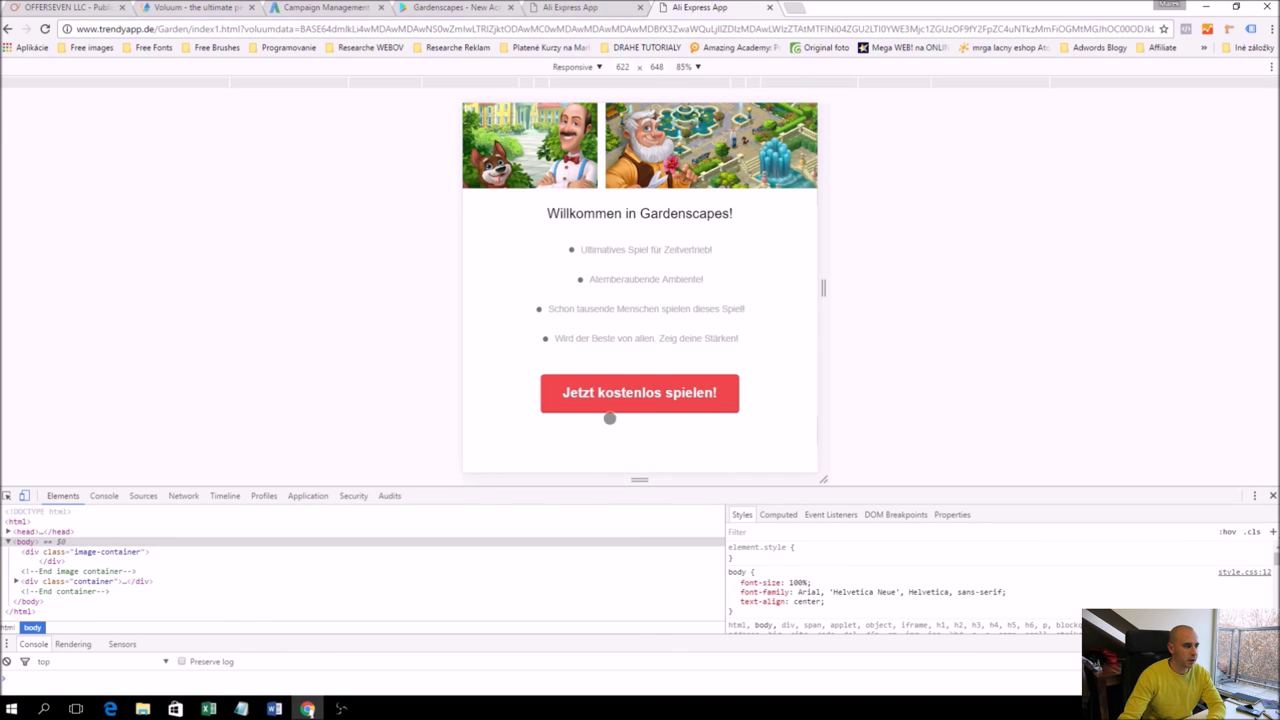
left_click(626, 395)
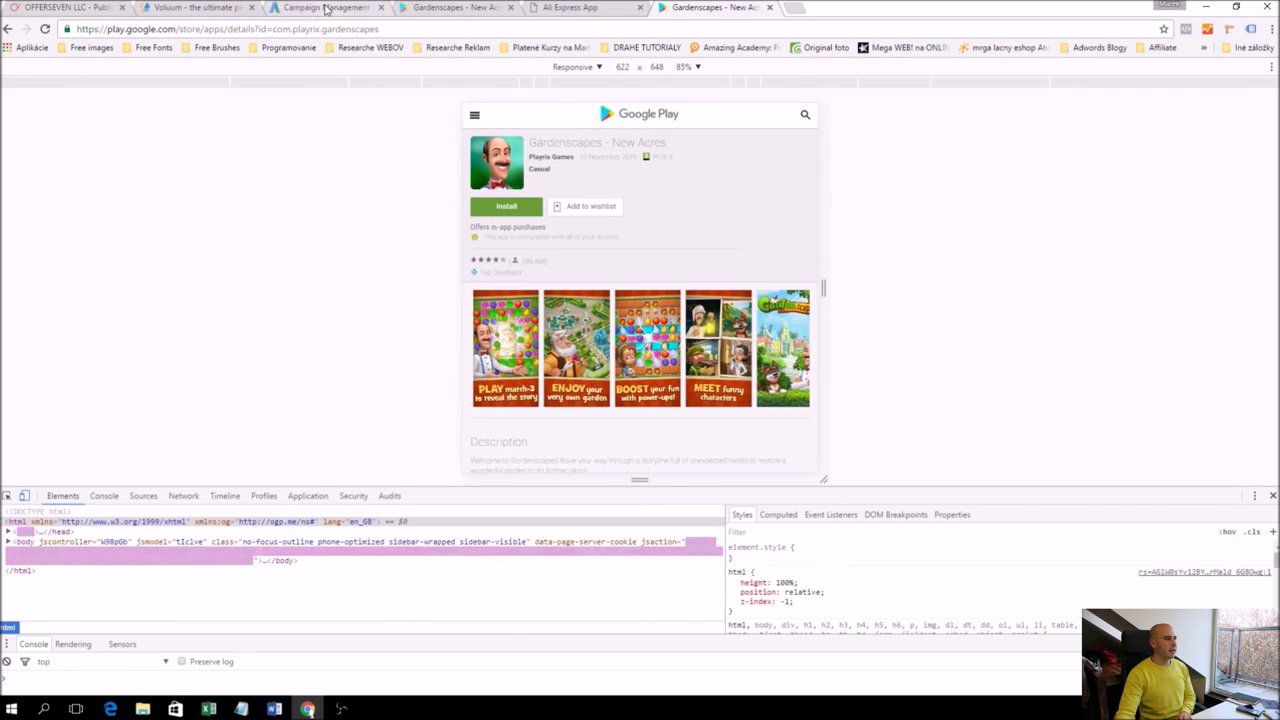
Return to the Gardenescape oOs campaign in Voluum and copy its campaign URL again
left_click(200, 7)
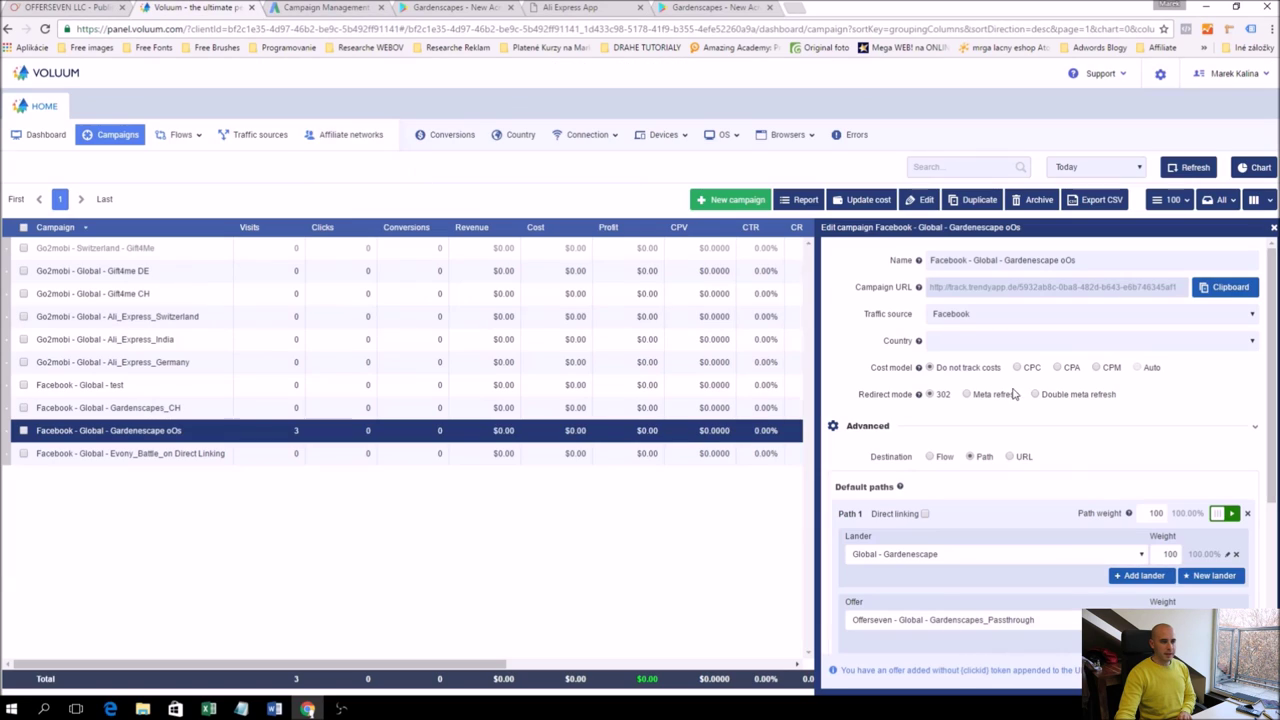
left_click(1240, 285)
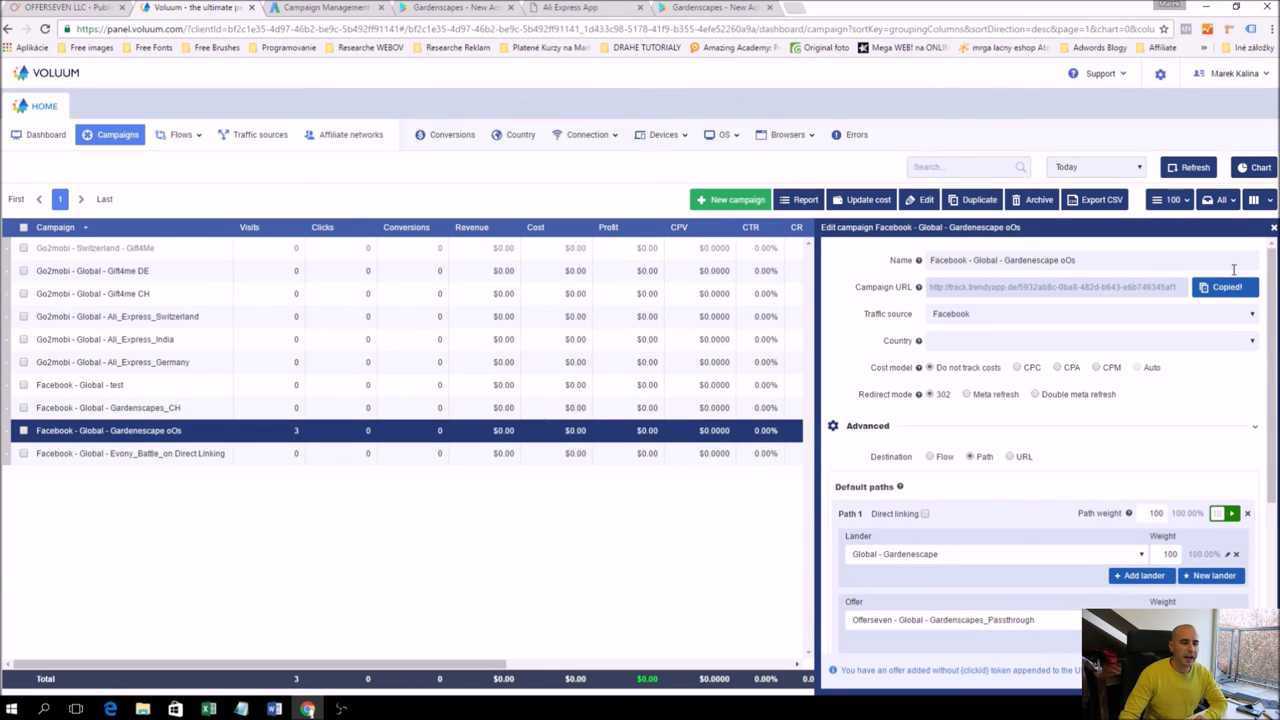